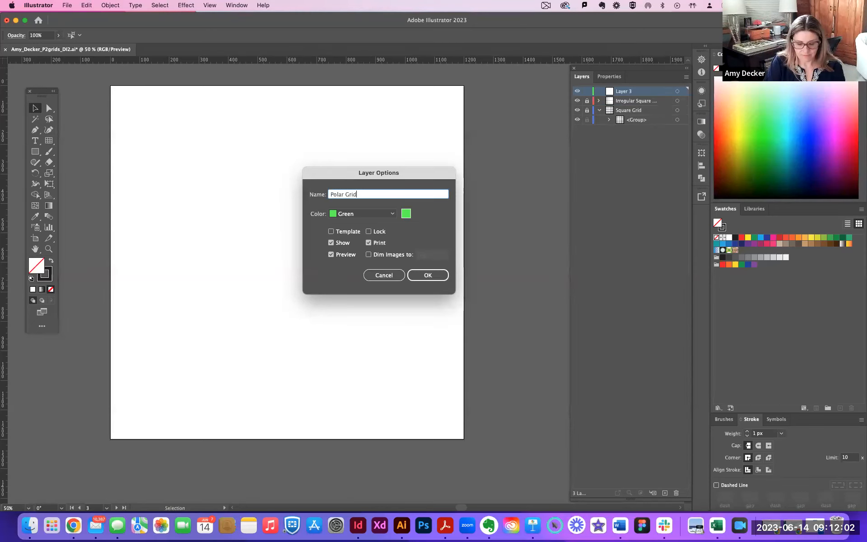
Confirm the new layer's options with the name Polar Grid.
click(427, 275)
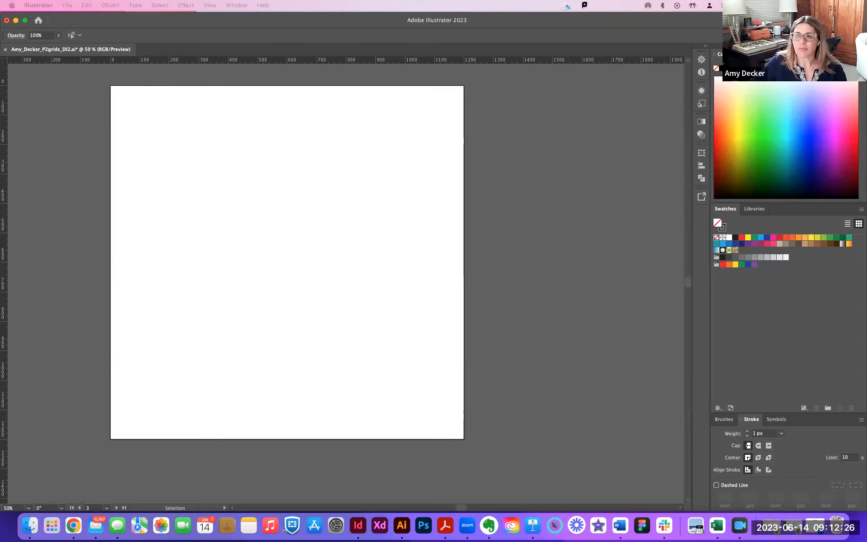
click(584, 130)
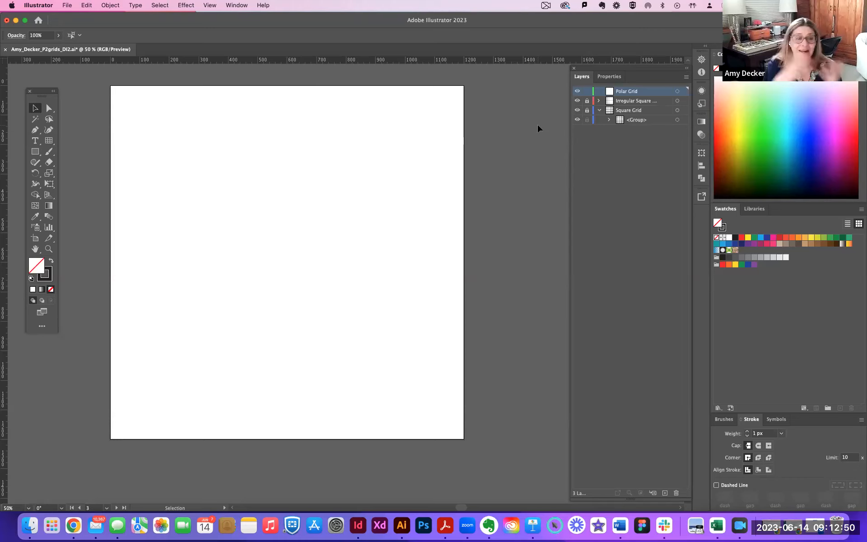
Try drawing a freehand polar grid about 1196 by 1200 px across the artboard, adjusting its concentric and radial dividers, and delete it.
click(51, 142)
click(52, 142)
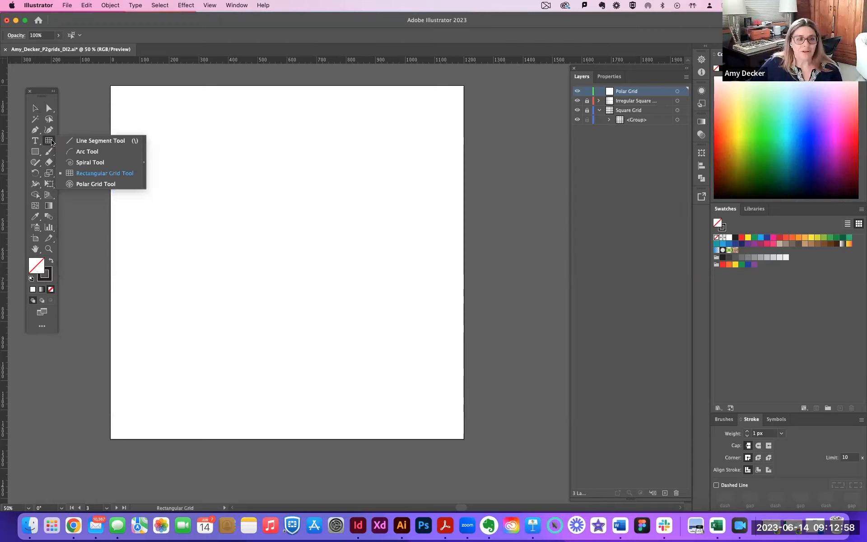
click(88, 187)
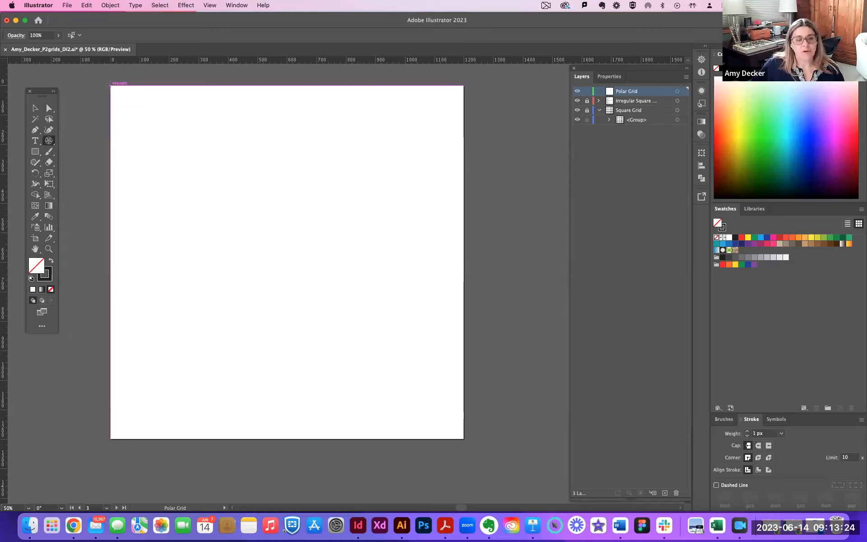
drag(110, 84, 463, 440)
key(Up)
key(Up)
key(Up)
key(Up)
key(Up)
key(Up)
key(Up)
key(Up)
key(Up)
key(Up)
key(Down)
key(Down)
key(Down)
key(Down)
key(Down)
key(Down)
key(Down)
key(Down)
key(Down)
key(Down)
key(Down)
key(Down)
key(Down)
key(Down)
key(Up)
key(Up)
key(Up)
key(Up)
key(Up)
key(Up)
key(Up)
key(Left)
key(Left)
key(Left)
key(Left)
key(Left)
key(Left)
key(Left)
key(Left)
key(Right)
key(Right)
key(Right)
key(Right)
key(Right)
key(Right)
key(Right)
key(Right)
key(Right)
key(Right)
key(Right)
key(Right)
key(Left)
key(Left)
key(Left)
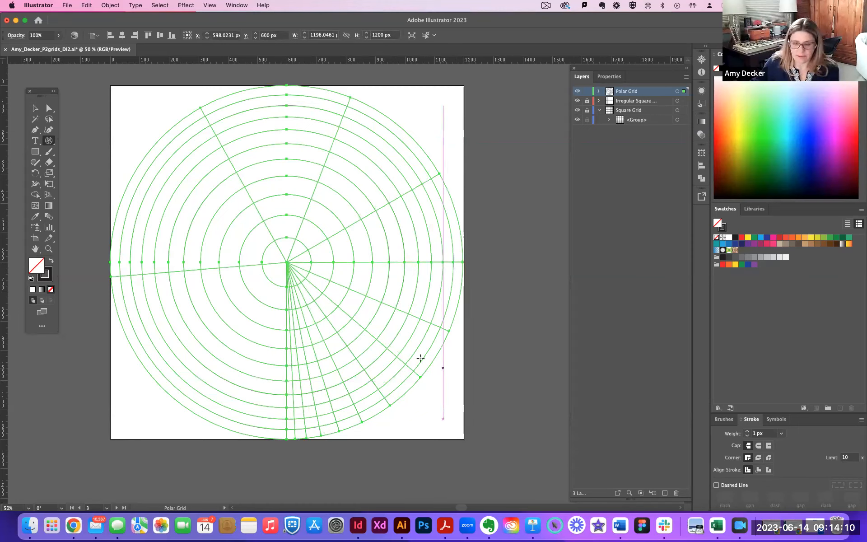
key(Delete)
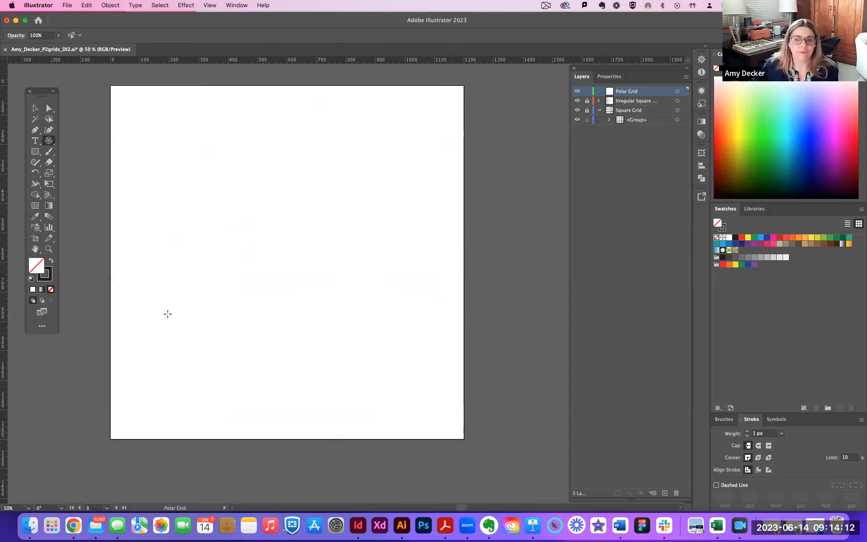
Start a polar grid by exact values from the artboard's top-left corner, with 12 concentric dividers and 12 radial dividers.
click(49, 141)
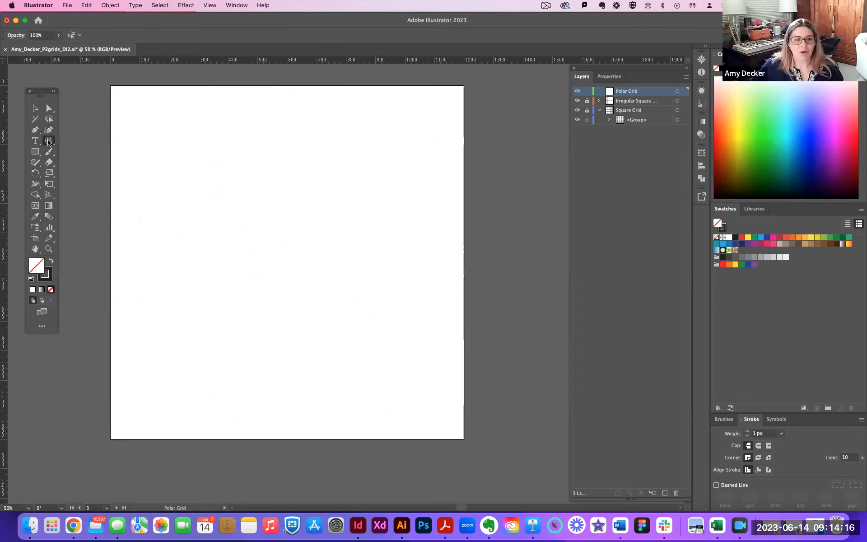
click(109, 84)
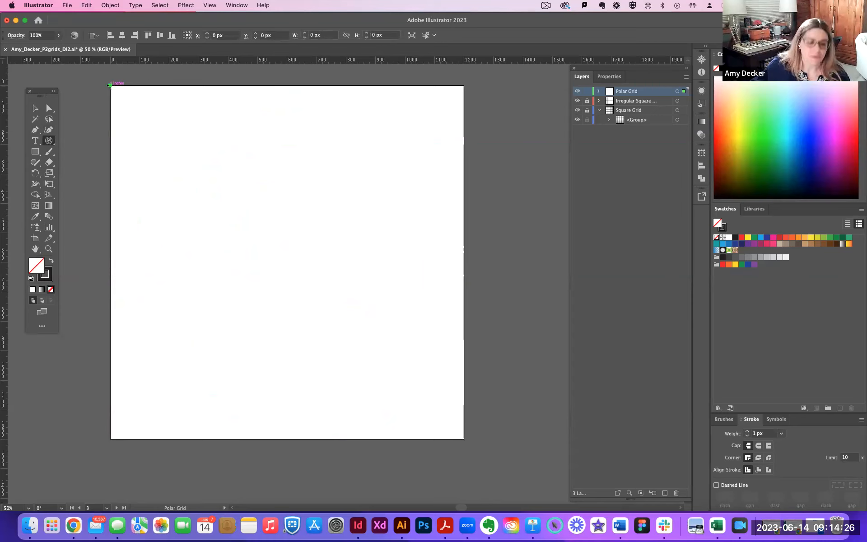
click(110, 84)
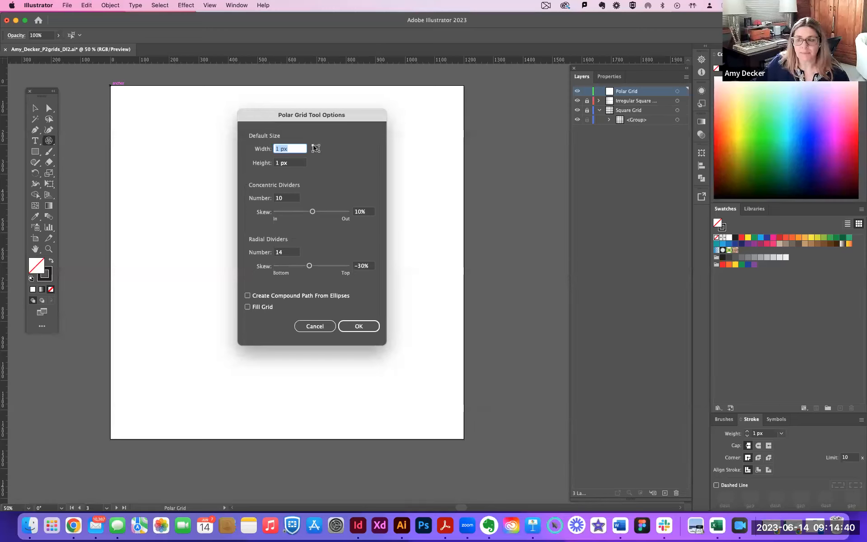
click(284, 201)
drag(285, 201, 271, 202)
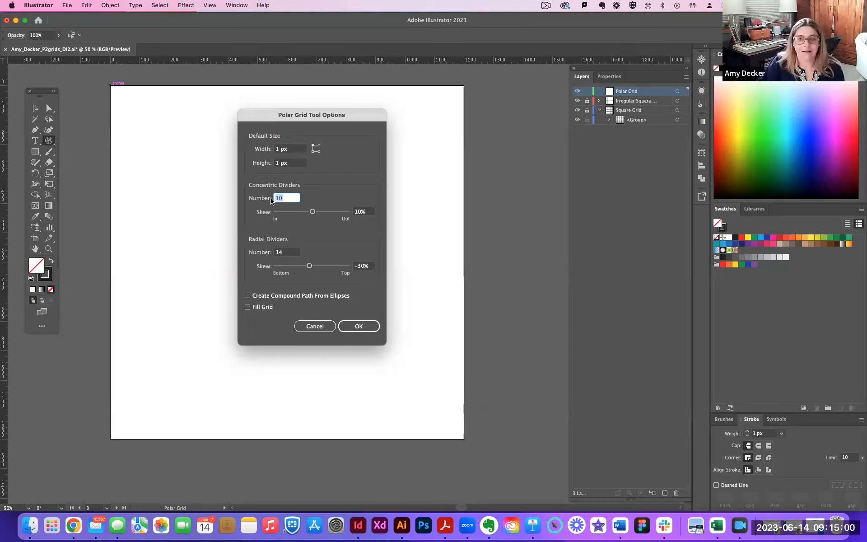
text(10)
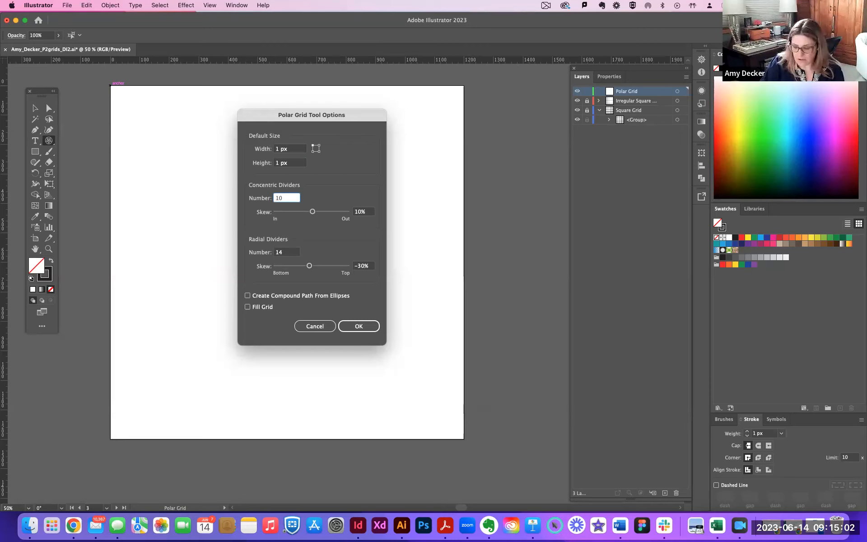
text(2)
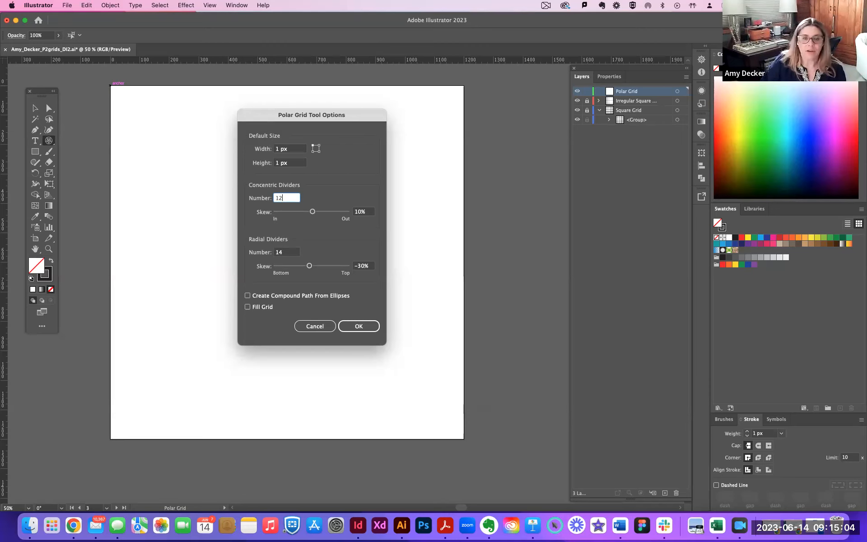
click(286, 253)
text(12)
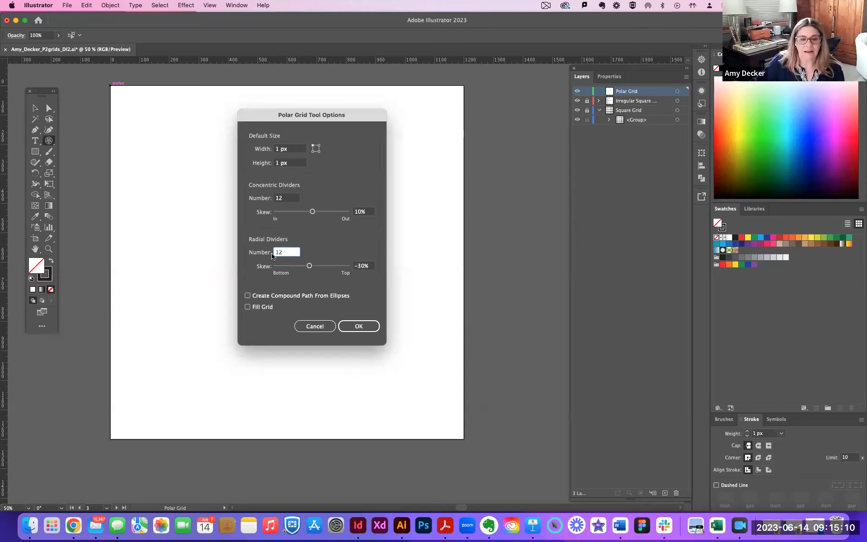
Set the skew of both the concentric and the radial dividers to 0%.
drag(314, 213, 314, 214)
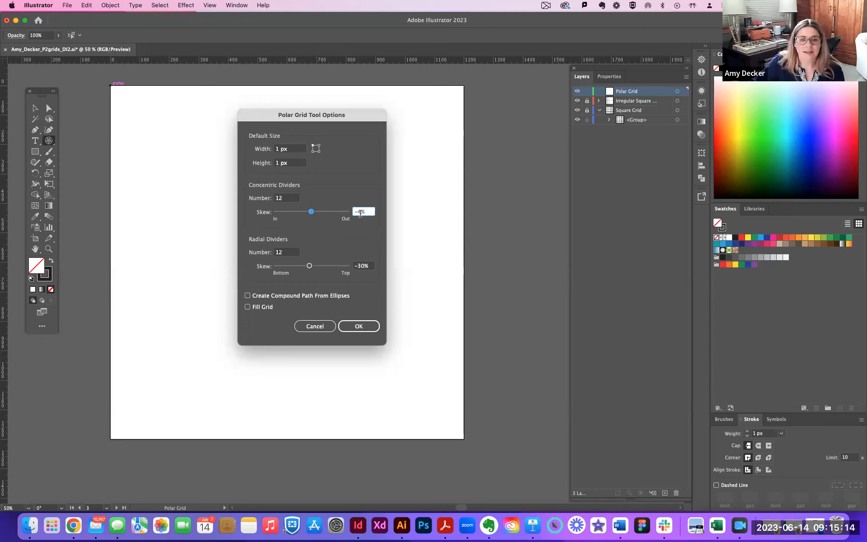
drag(365, 211, 351, 212)
text(0)
key(Tab)
key(Tab)
text(0)
key(Tab)
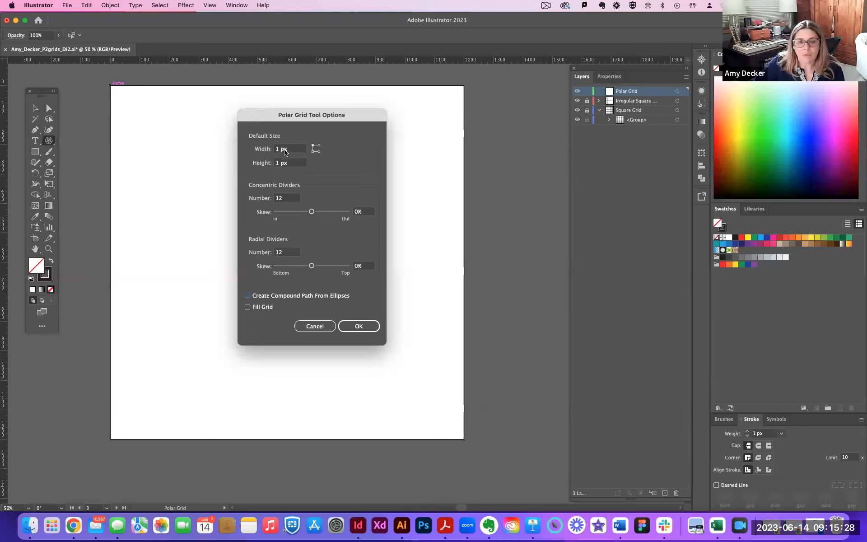
Set the polar grid's width and height to 1200 px each and create the grid.
double_click(278, 151)
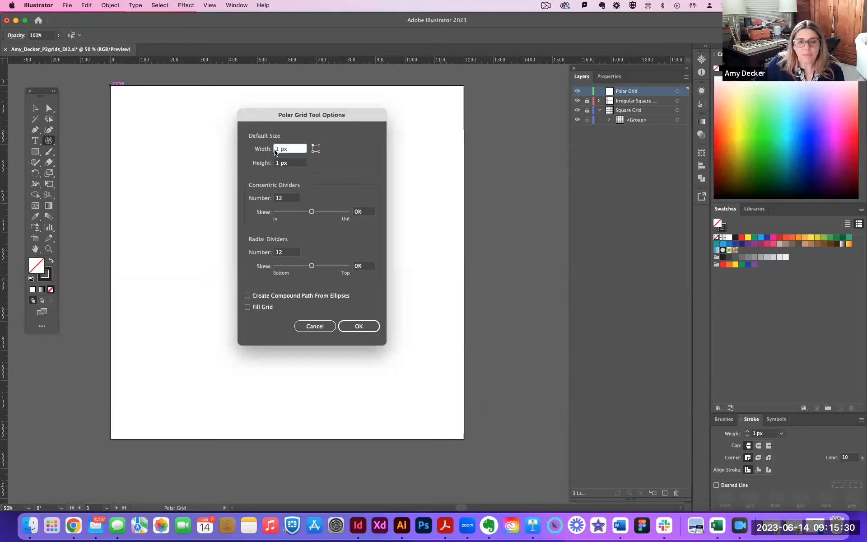
text(1200)
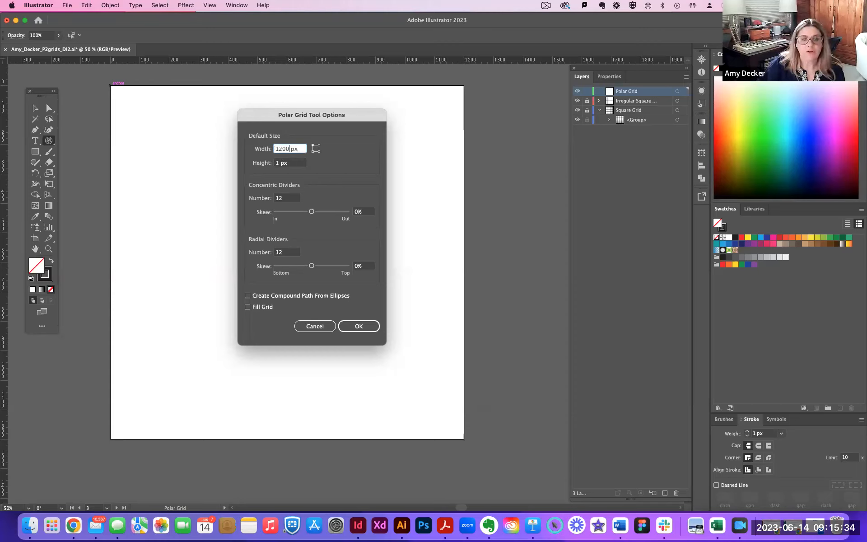
key(Tab)
text(1200)
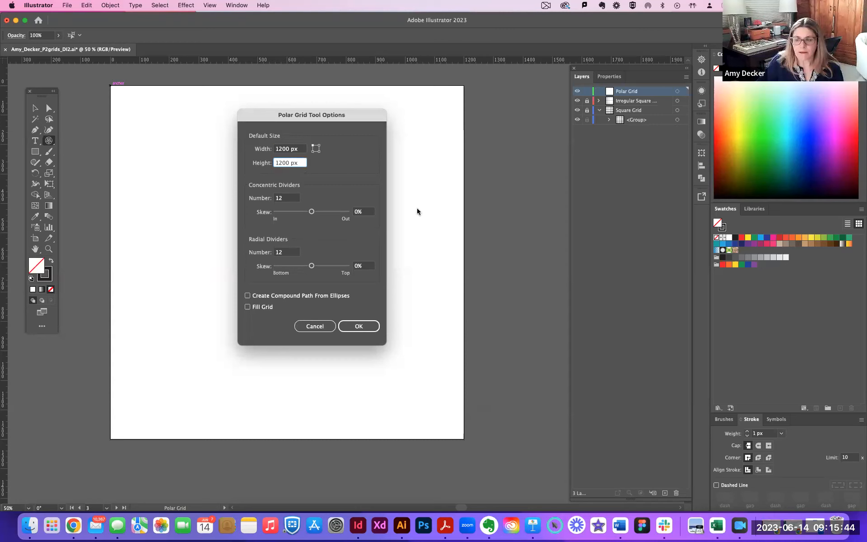
click(360, 326)
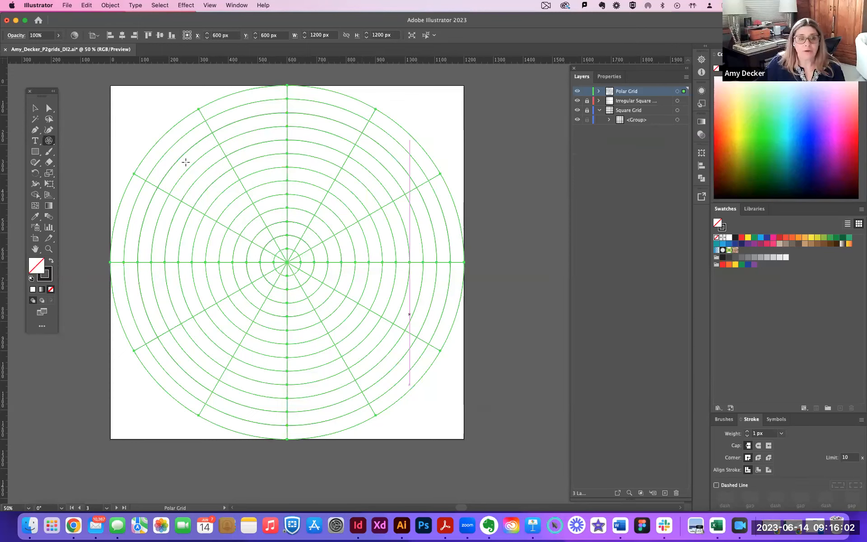
Select the evenly spaced polar grid on the artboard and delete it.
click(35, 108)
click(86, 117)
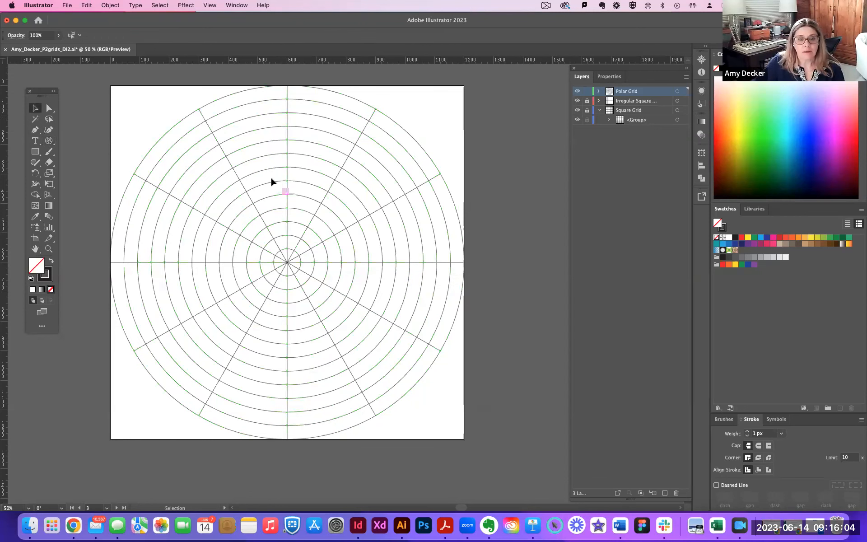
click(286, 208)
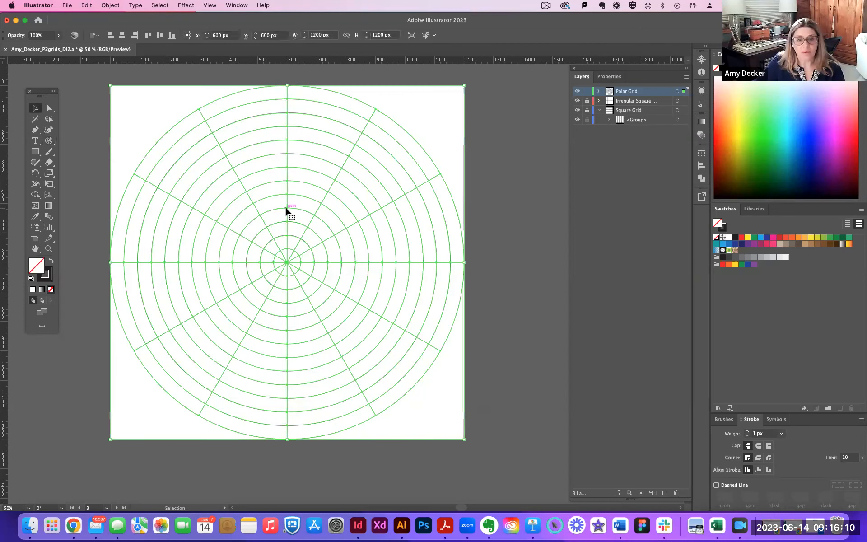
key(Delete)
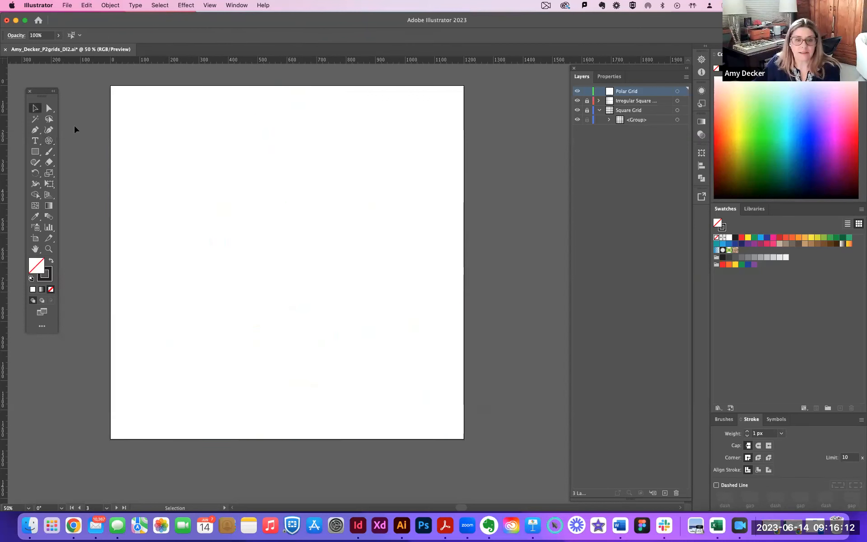
Start another polar grid at the artboard's top-left corner with 6 concentric dividers and 8 radial dividers.
click(49, 140)
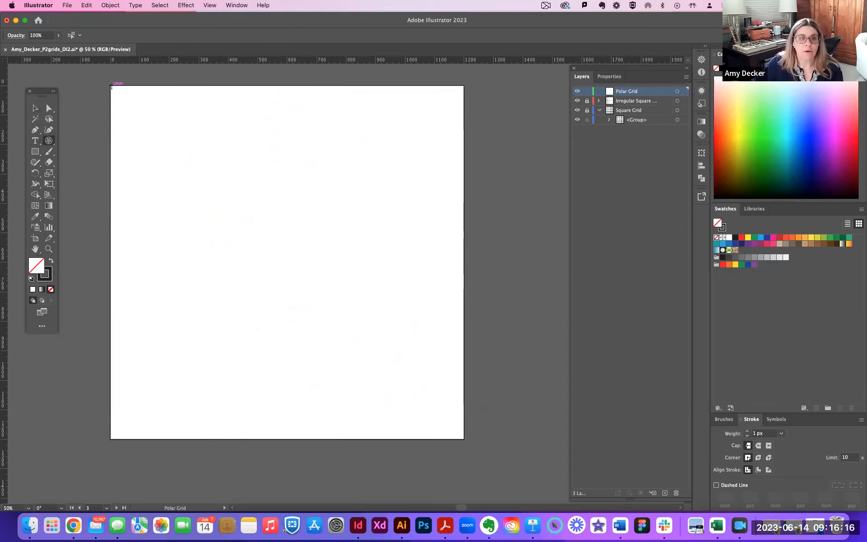
click(112, 85)
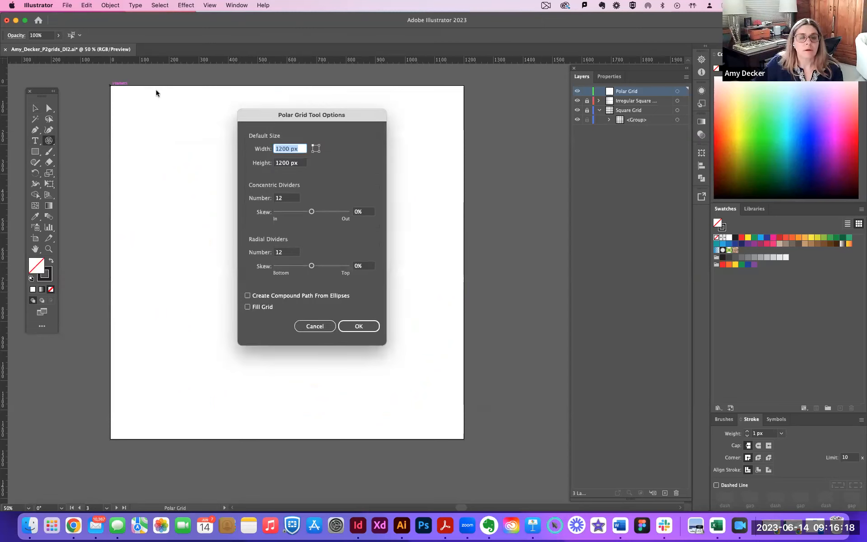
double_click(284, 198)
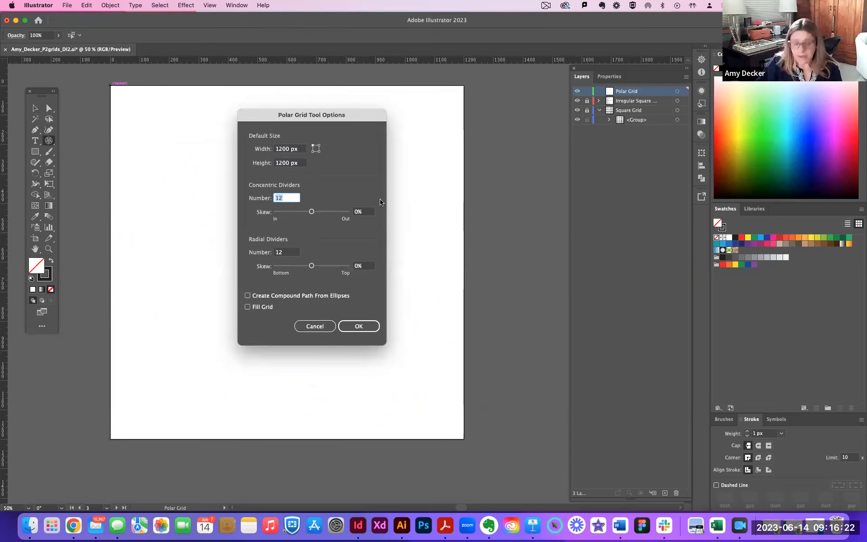
text(6)
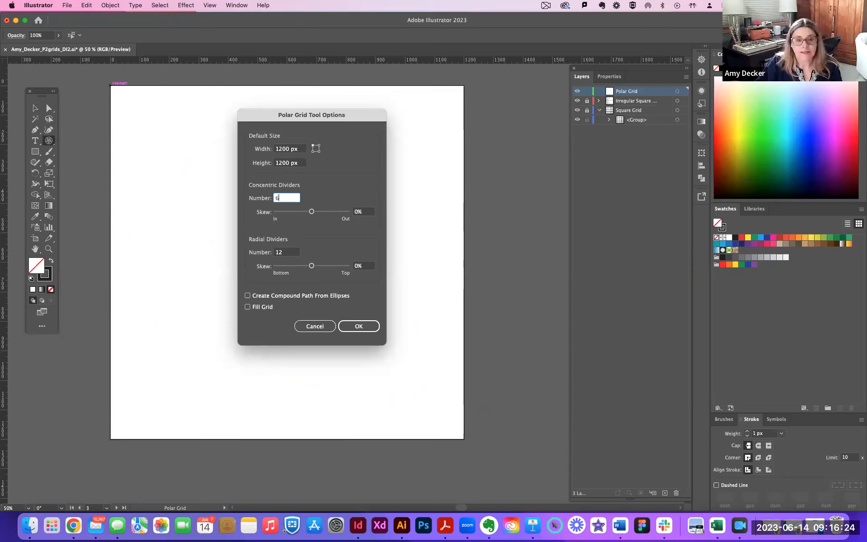
double_click(274, 252)
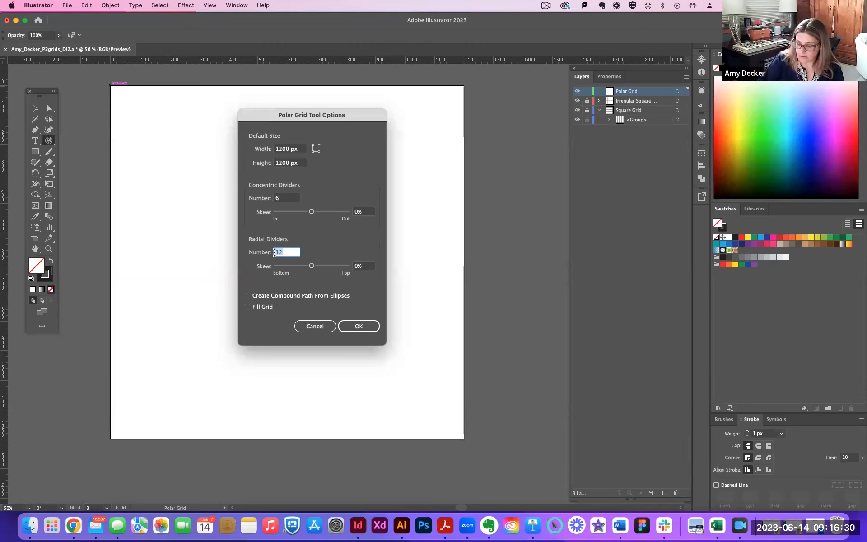
text(8)
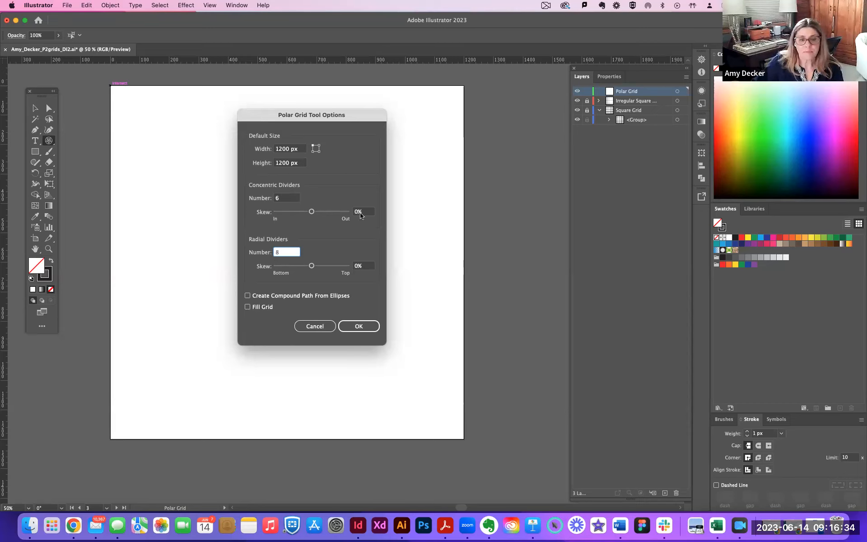
Skew the concentric dividers inward to -56%.
click(359, 212)
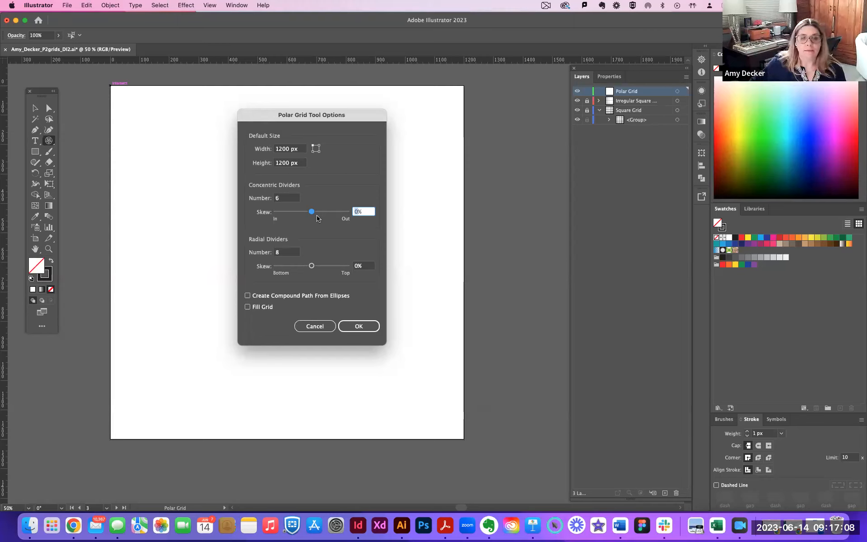
drag(312, 212, 306, 214)
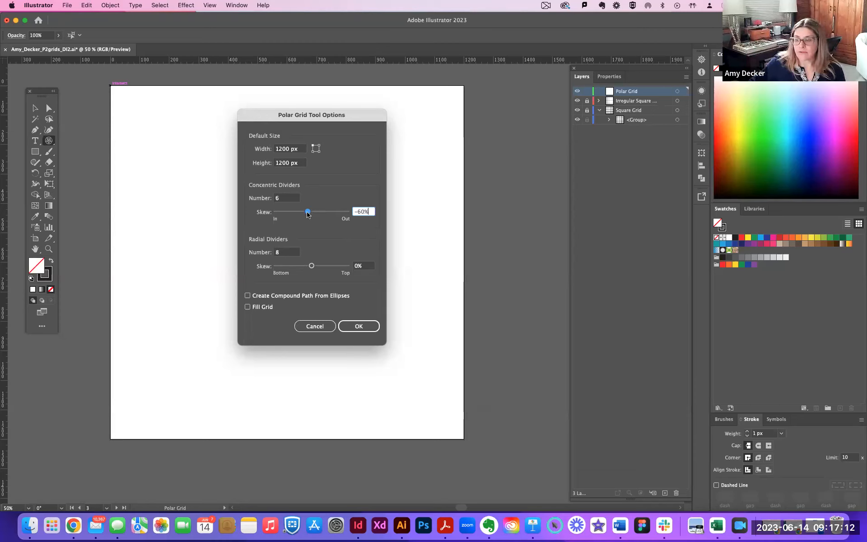
drag(307, 214, 308, 215)
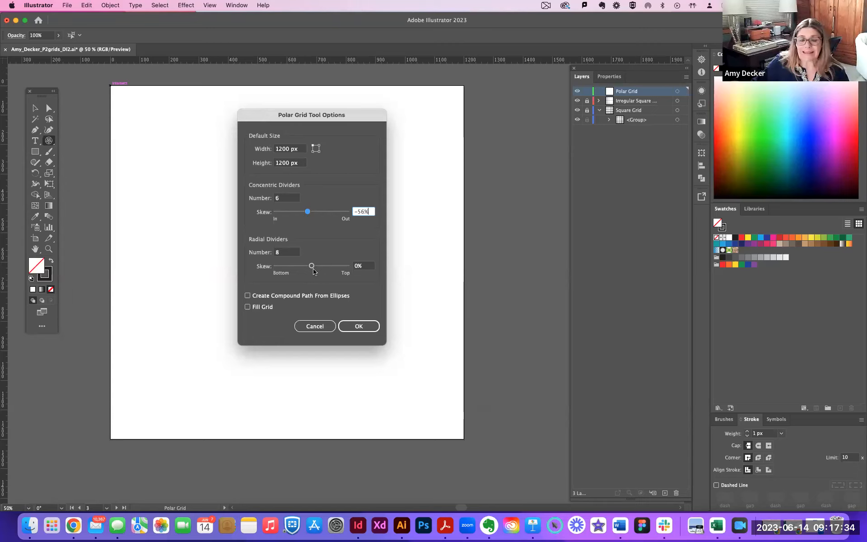
Change the number of radial dividers to 360.
click(283, 254)
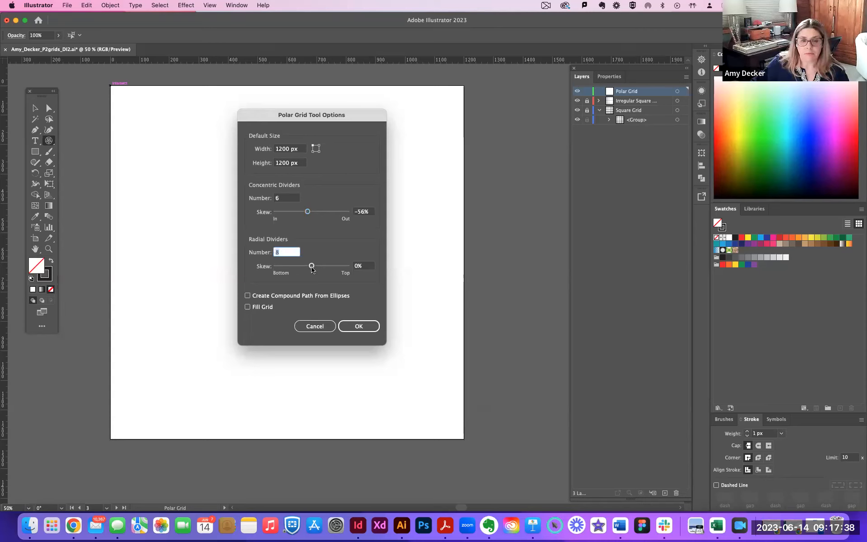
text(10)
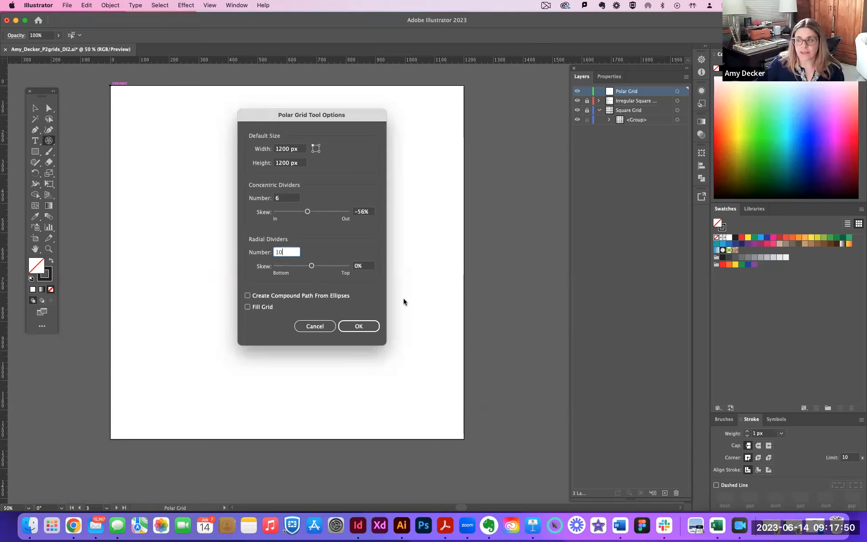
key(super+a)
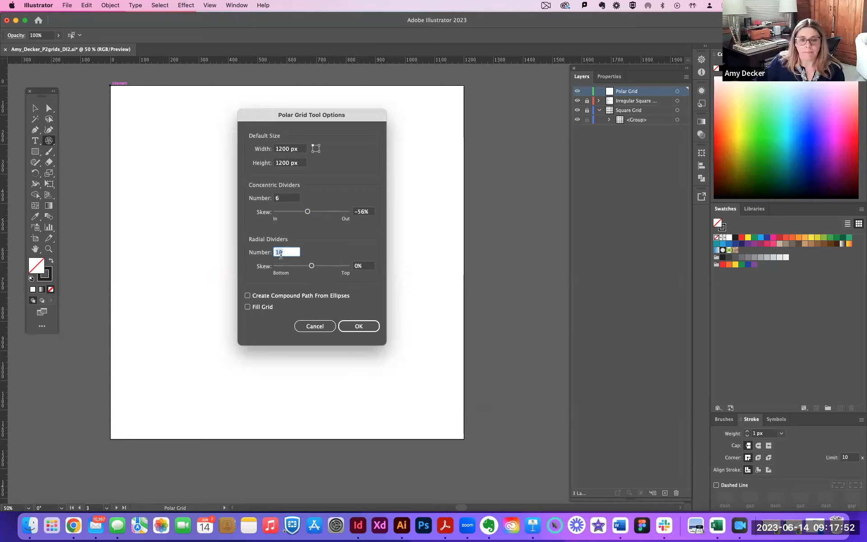
text(360)
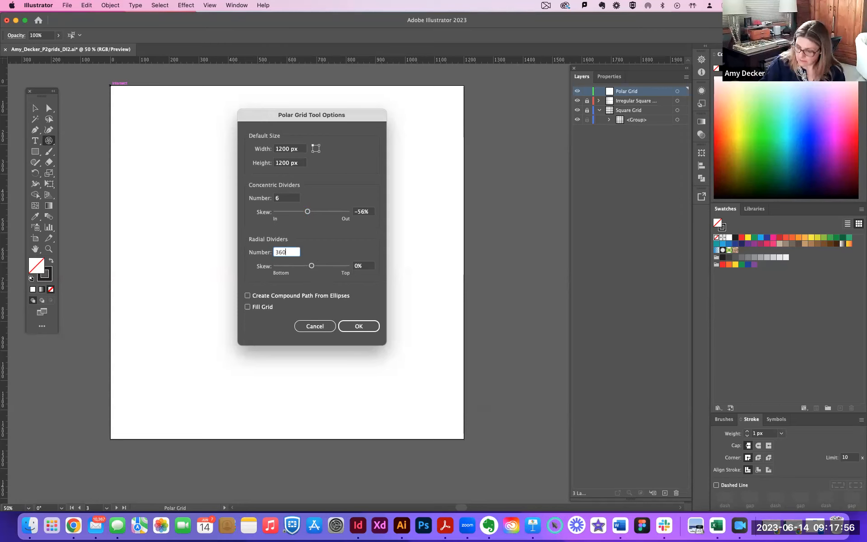
text(/)
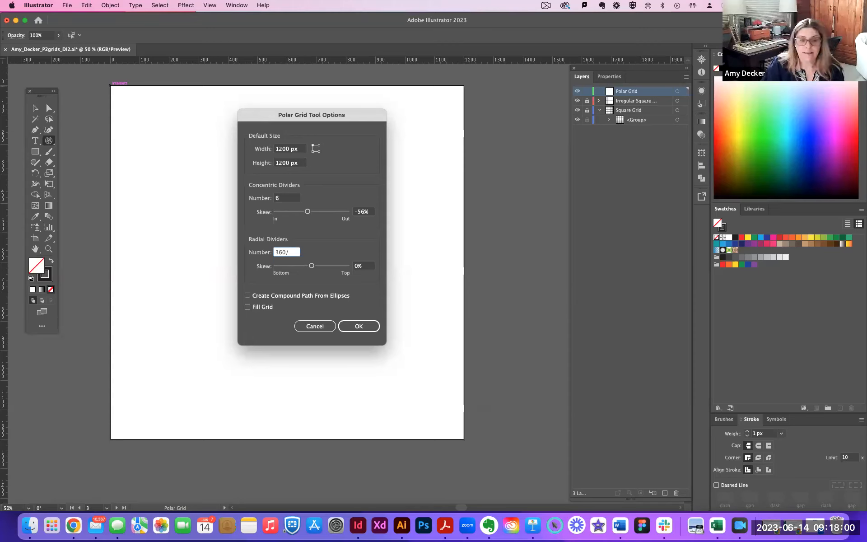
text(45)
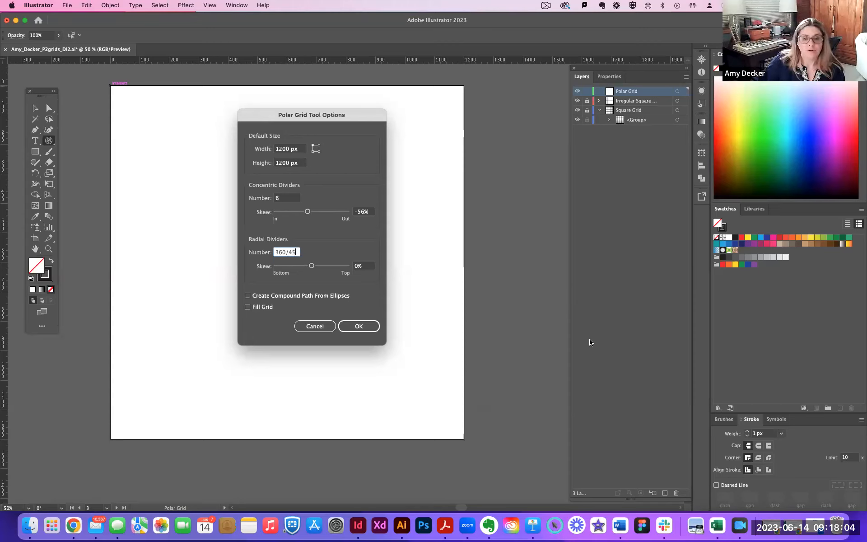
Set the number of radial dividers to 360/45, create the polar grid and deselect it.
click(359, 328)
click(360, 328)
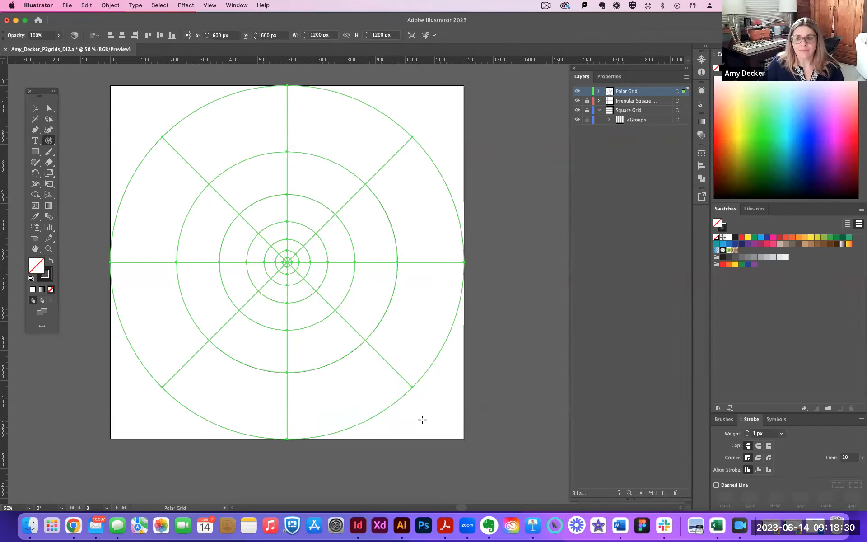
key(v)
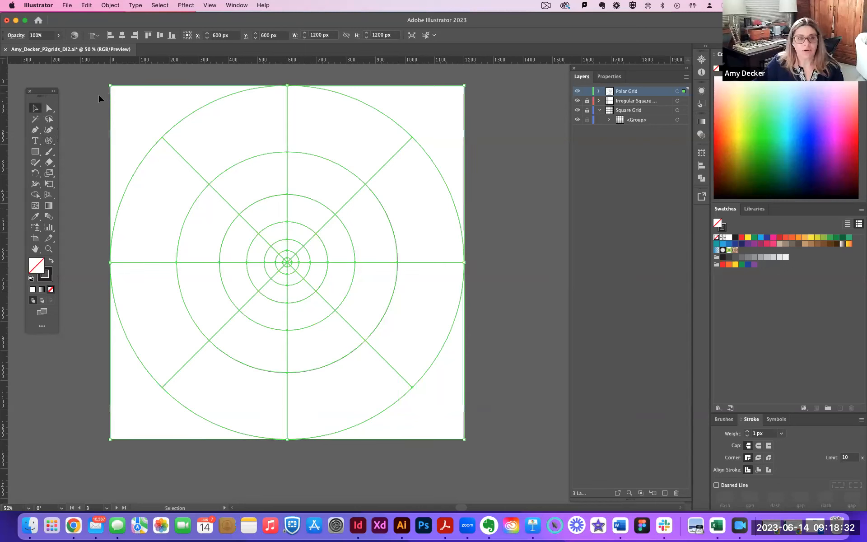
click(99, 95)
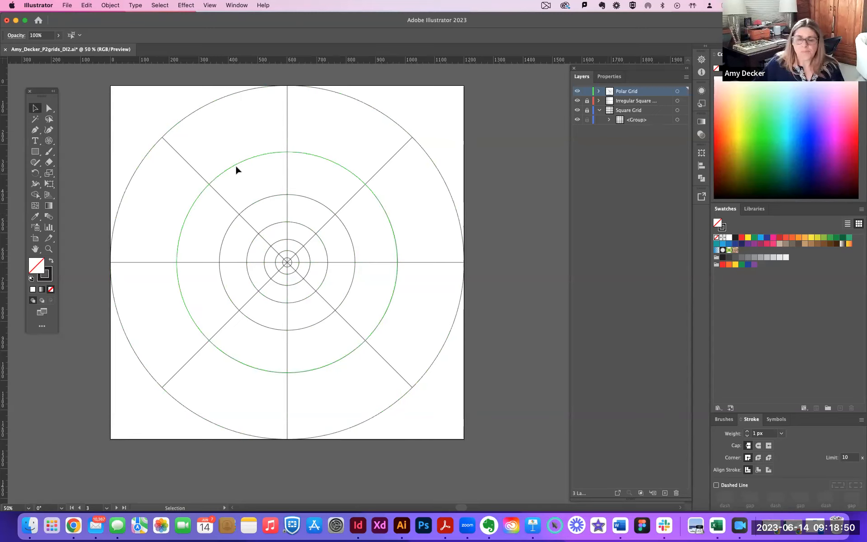
Examine up close where the upper-left radial line meets the polar grid's outer circle.
click(171, 149)
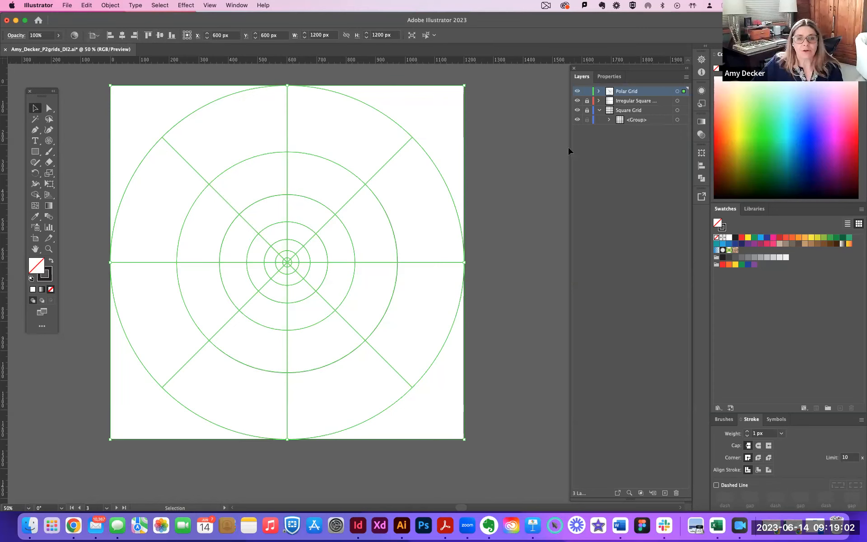
click(529, 152)
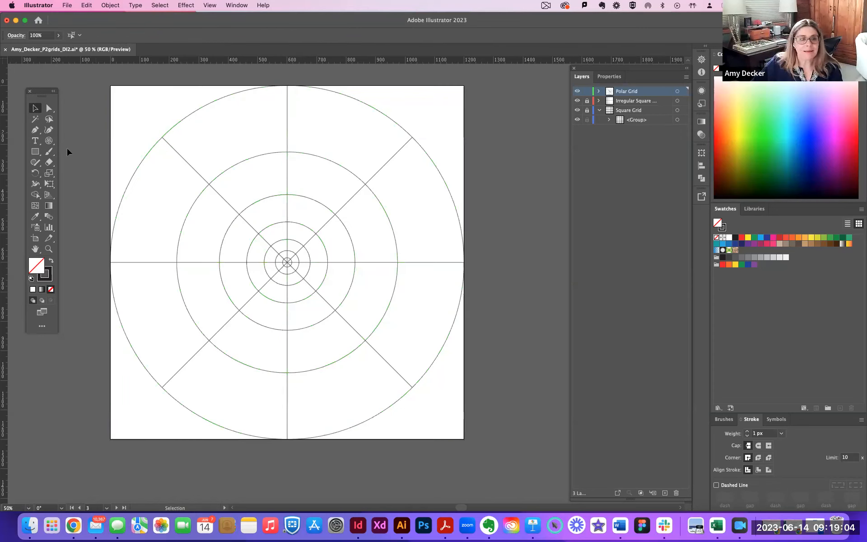
click(49, 249)
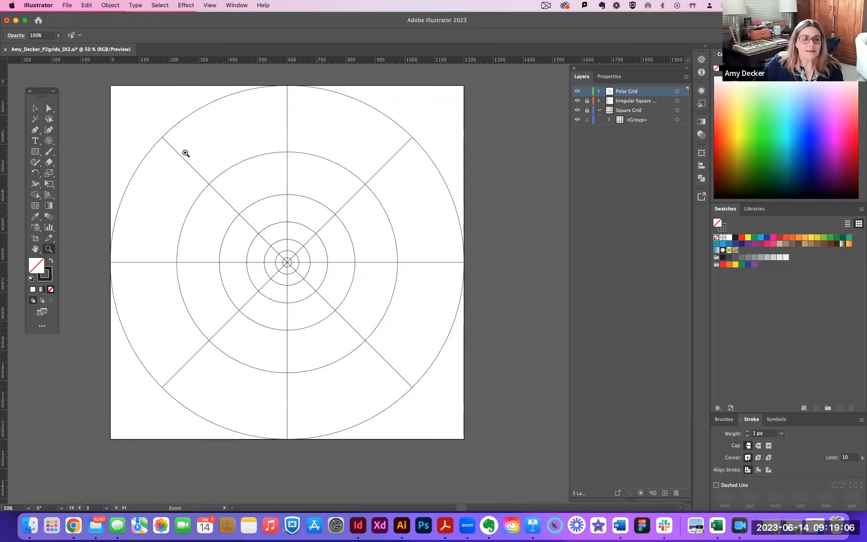
drag(150, 125, 374, 284)
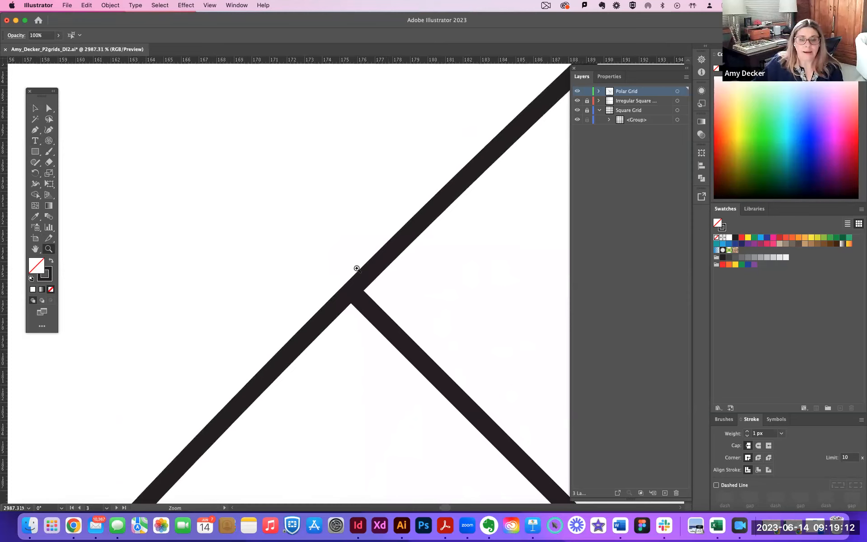
key(super+minus)
key(super+minus)
key(super+minus)
key(super+minus)
key(super+minus)
key(super+minus)
key(super+minus)
key(super+minus)
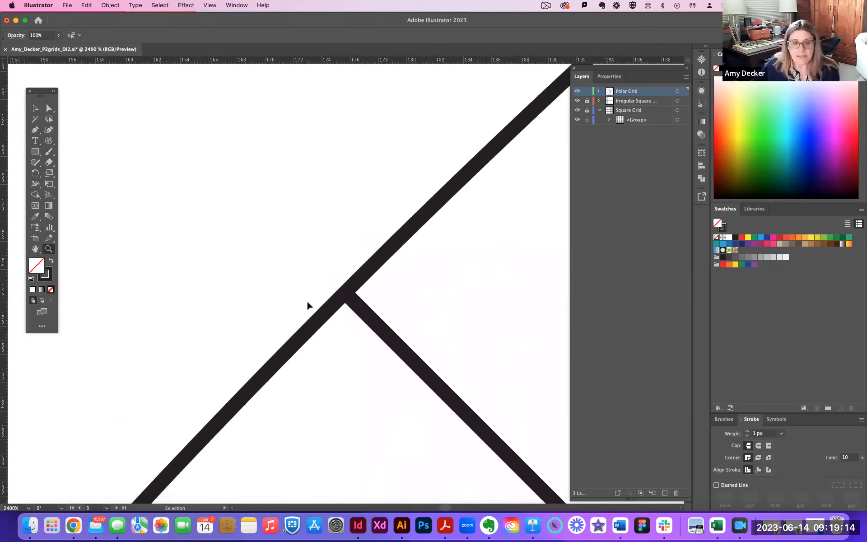
key(super+minus)
key(super+minus)
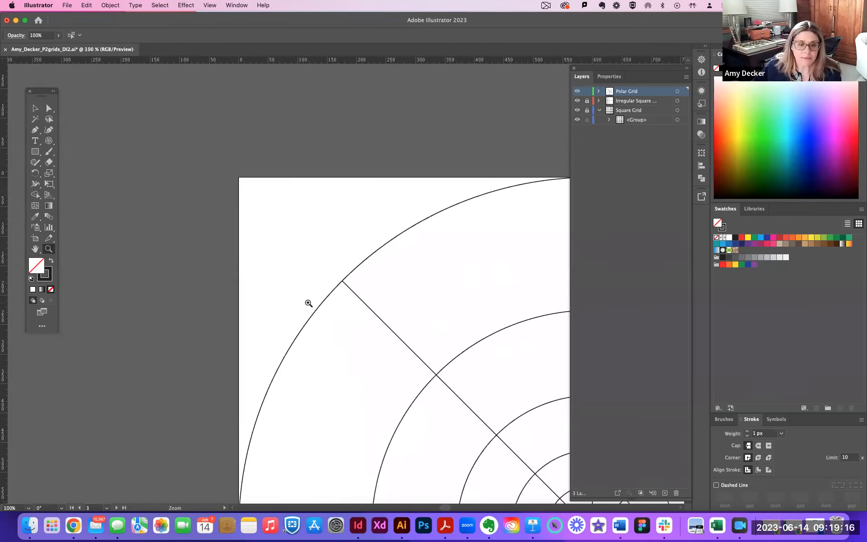
Follow the outer circle to the lower-left radial line and examine their junction up close.
scroll(303, 289, down, 5)
drag(329, 191, 357, 240)
key(space)
drag(431, 380, 356, 138)
drag(350, 238, 333, 96)
drag(331, 382, 251, 91)
drag(325, 432, 257, 161)
drag(398, 452, 289, 158)
drag(488, 442, 262, 131)
drag(454, 383, 188, 156)
drag(371, 338, 222, 222)
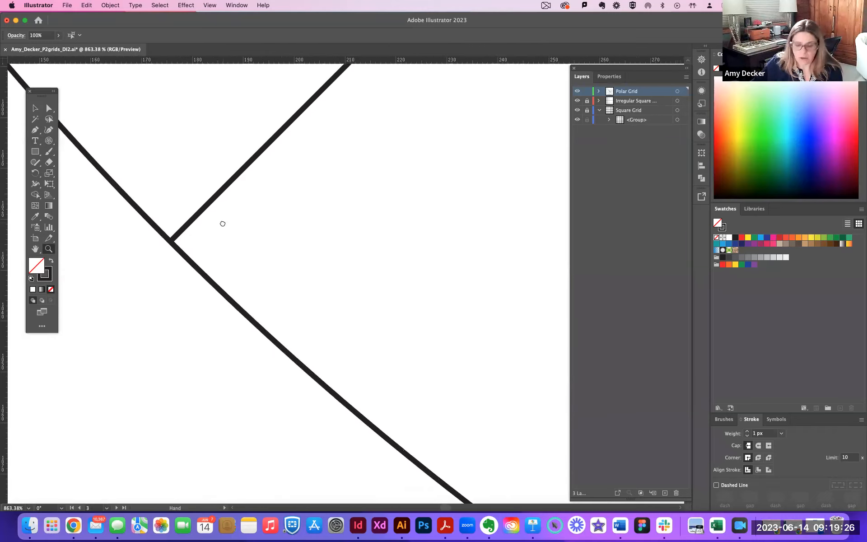
key(super+minus)
key(super+minus)
key(super+minus)
key(super+minus)
key(super+minus)
key(super+minus)
key(super+minus)
key(super+minus)
key(super+minus)
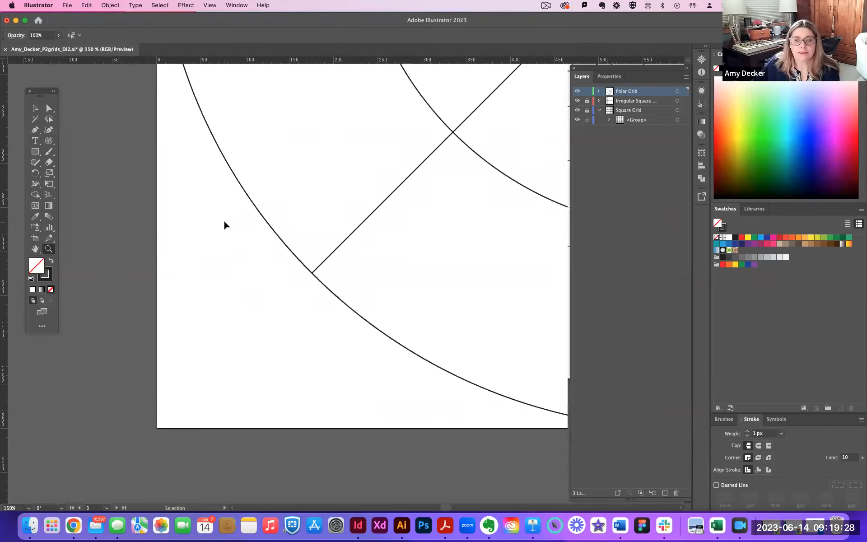
drag(278, 330, 208, 394)
drag(267, 287, 209, 358)
Select the polar grid with the inward-skewed circles on the artboard and delete it.
click(34, 108)
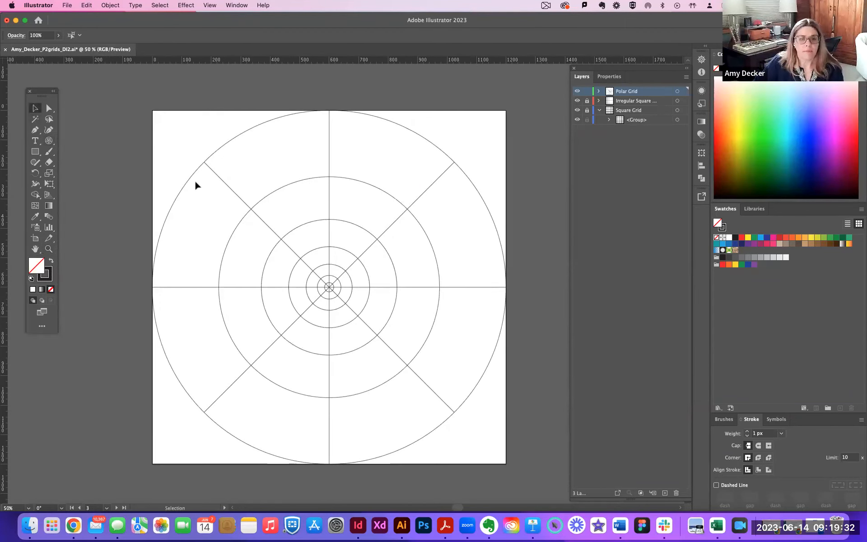
click(203, 161)
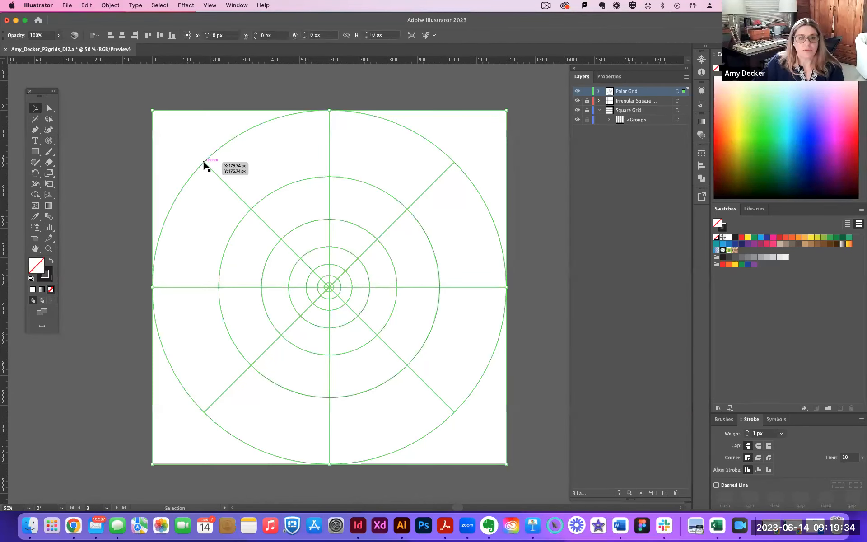
key(Delete)
Create a polar grid from the artboard's top-left corner with 145% concentric skew and 10 radial dividers skewed 67%.
click(48, 140)
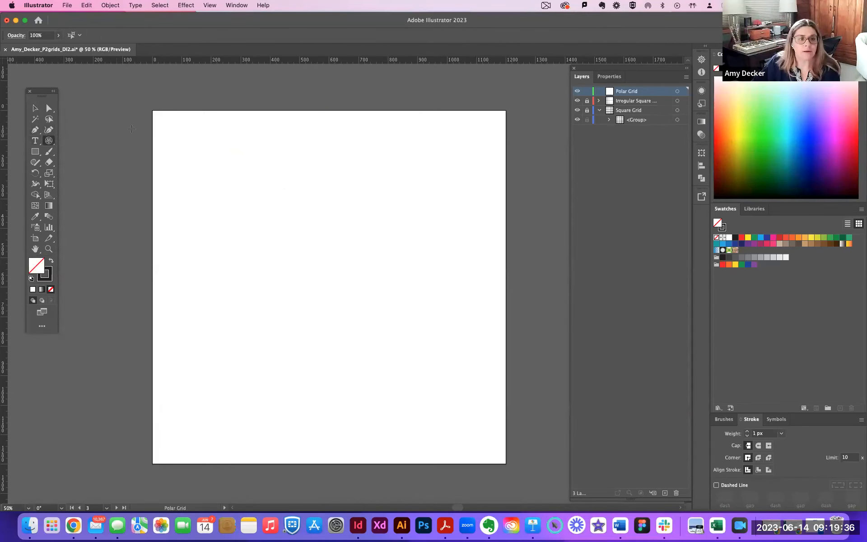
click(151, 110)
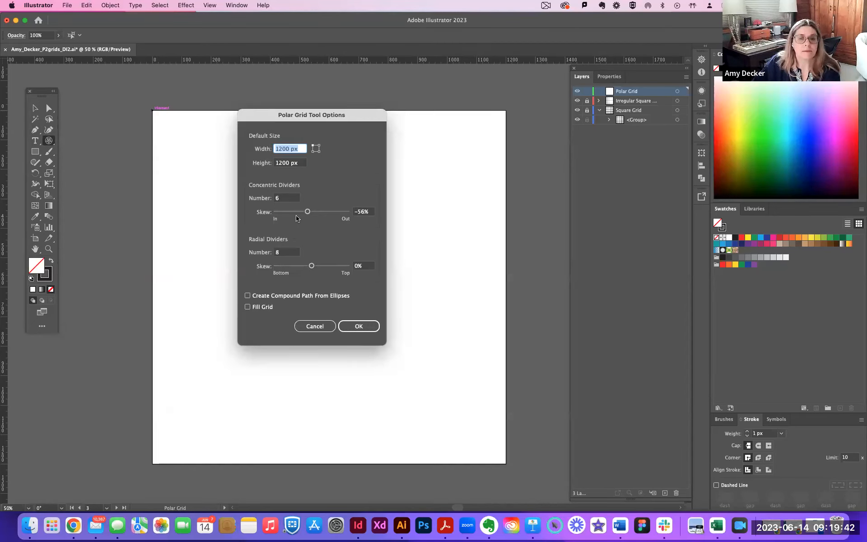
drag(308, 211, 323, 211)
click(359, 326)
click(35, 108)
Examine up close the crowded outer rings where they cross the upper-right radial line.
key(super+equal)
key(super+equal)
key(super+equal)
key(super+equal)
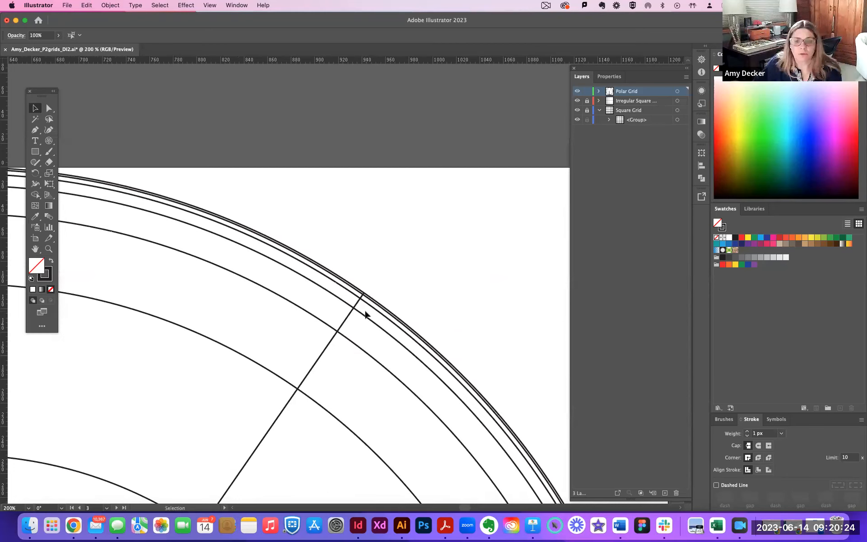
key(super+equal)
key(super+equal)
key(super+equal)
key(super+equal)
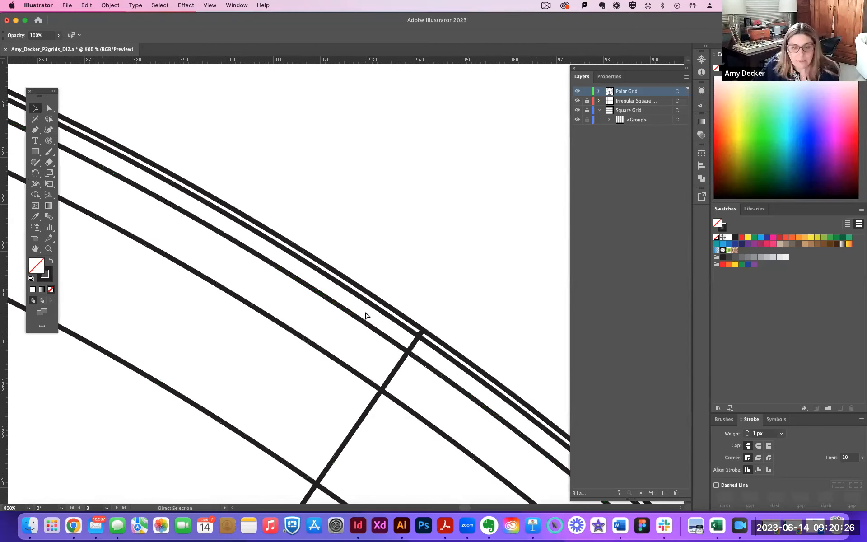
key(super+minus)
key(super+minus)
key(super+minus)
key(super+minus)
key(super+minus)
key(super+minus)
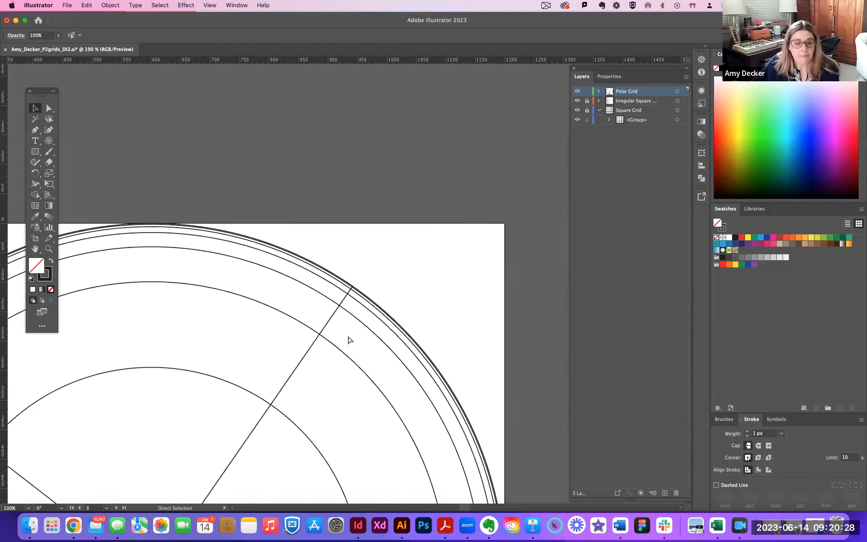
key(super+minus)
Examine the ring spacing along the polar grid's left edge, and then the whole grid.
scroll(343, 334, left, 10)
scroll(343, 334, down, 7)
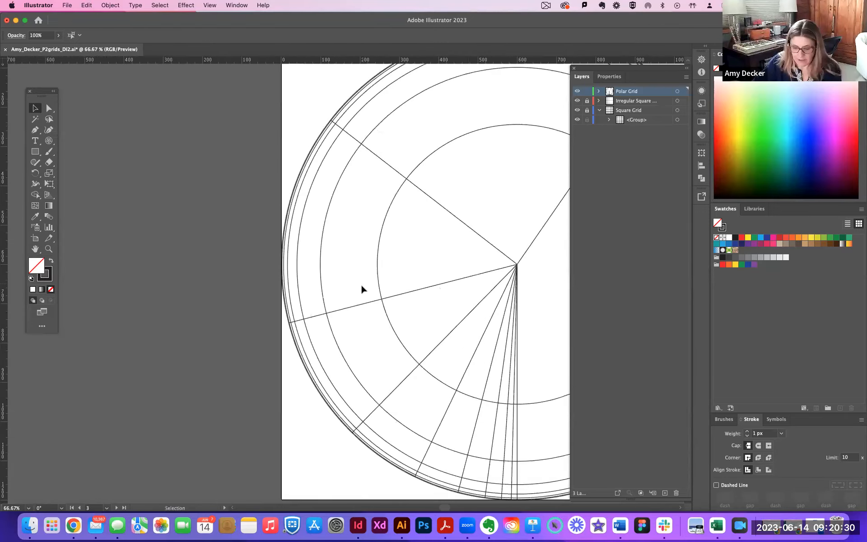
key(super+equal)
key(super+equal)
key(super+equal)
key(super+equal)
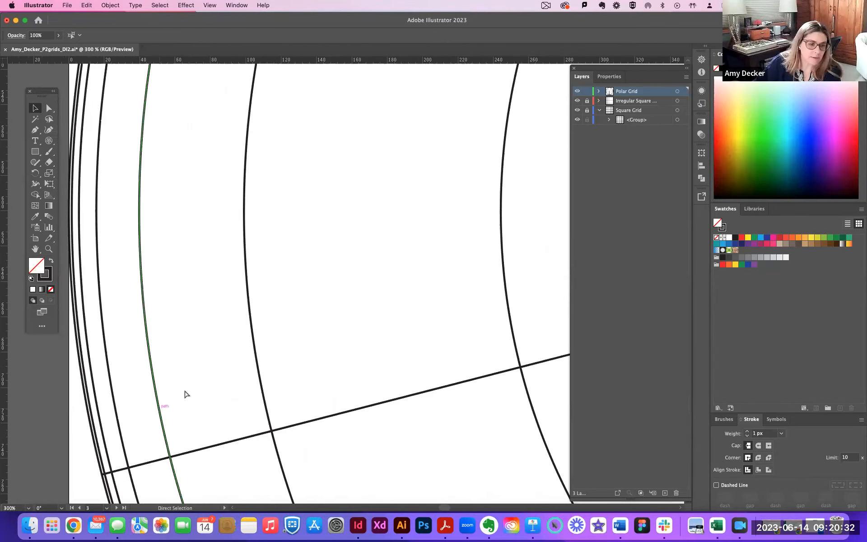
scroll(184, 394, up, 10)
drag(228, 255, 225, 416)
drag(239, 132, 175, 149)
key(super+minus)
key(super+minus)
key(super+minus)
key(super+minus)
key(super+minus)
key(super+minus)
drag(454, 368, 359, 326)
key(super+equal)
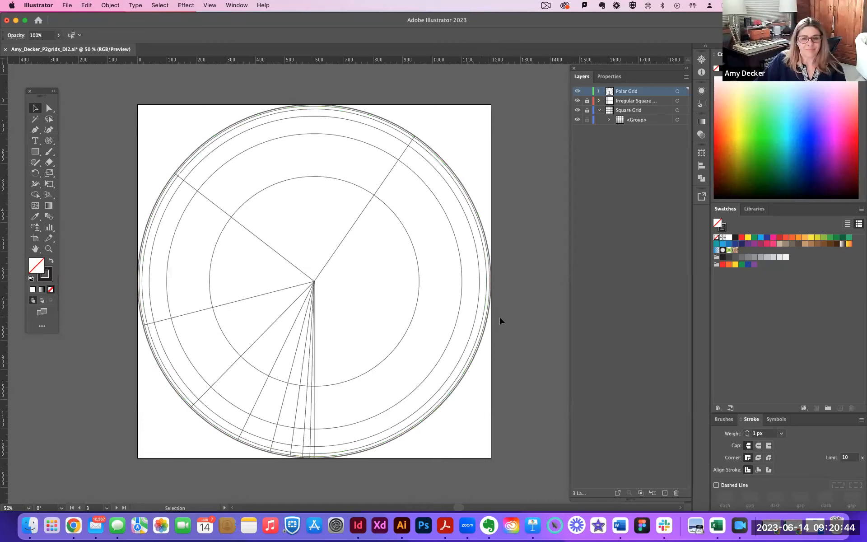
Delete the polar grid and start another at the artboard's top-left corner with 8 concentric dividers skewed to -91%.
click(220, 136)
key(Delete)
click(49, 140)
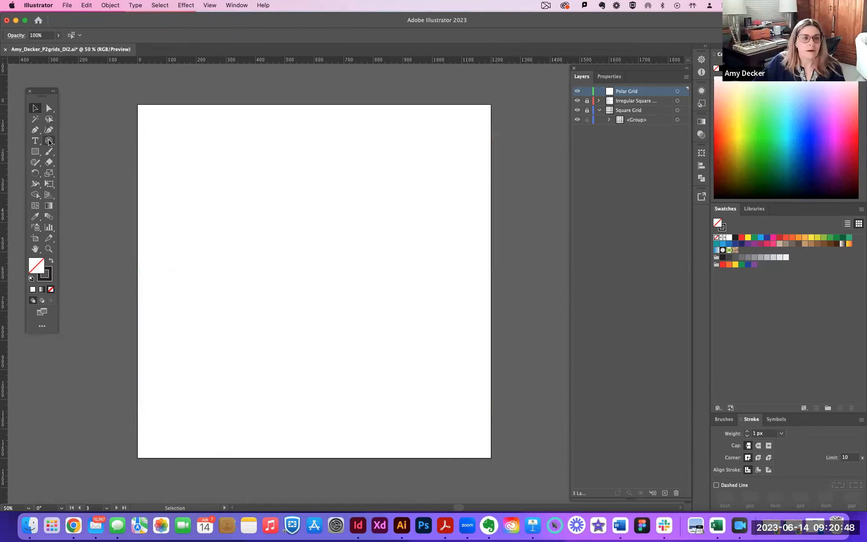
click(137, 104)
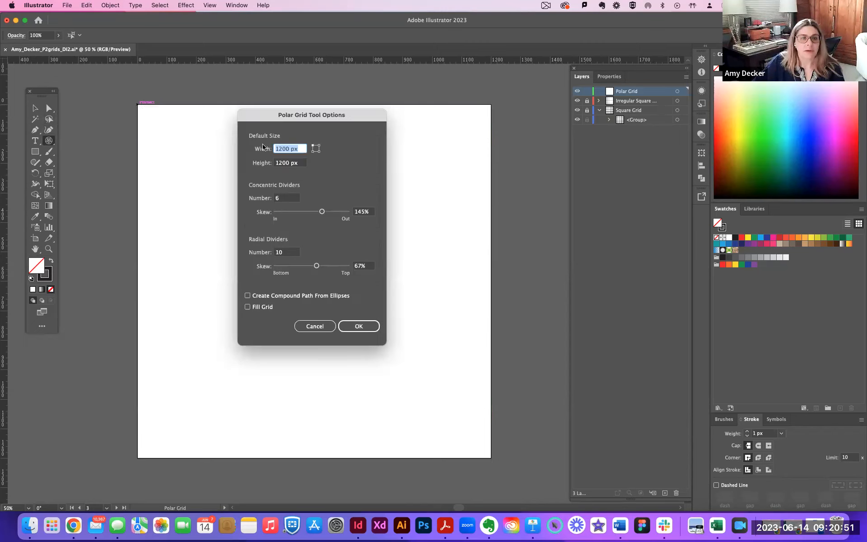
double_click(278, 200)
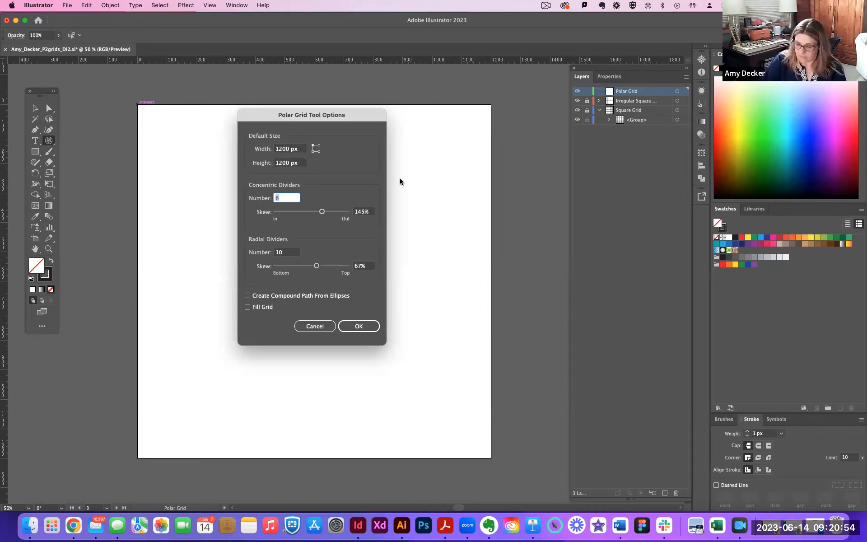
text(8)
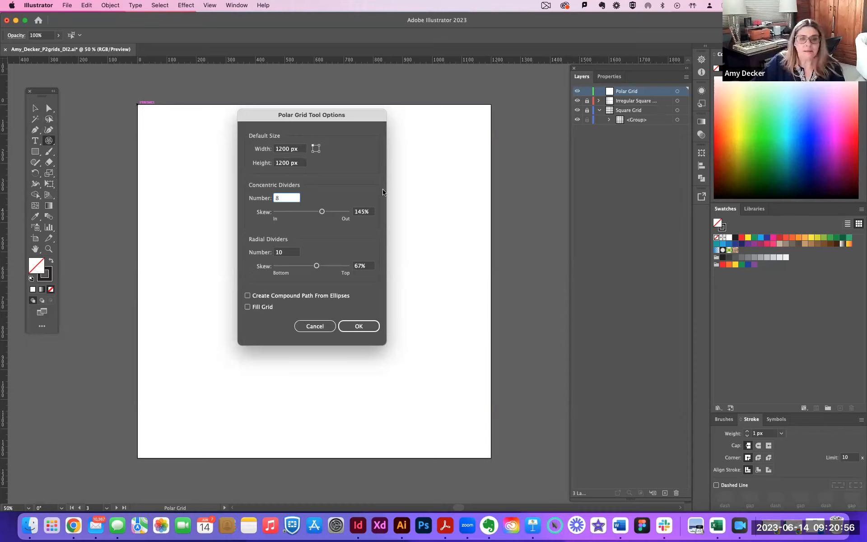
drag(323, 215, 306, 217)
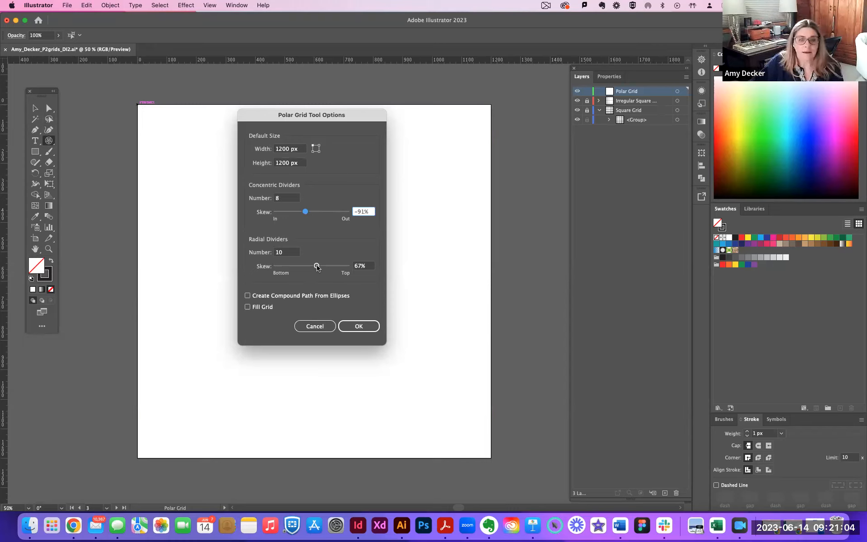
Set the number of radial dividers to 360/30 and create the polar grid.
click(317, 266)
double_click(278, 253)
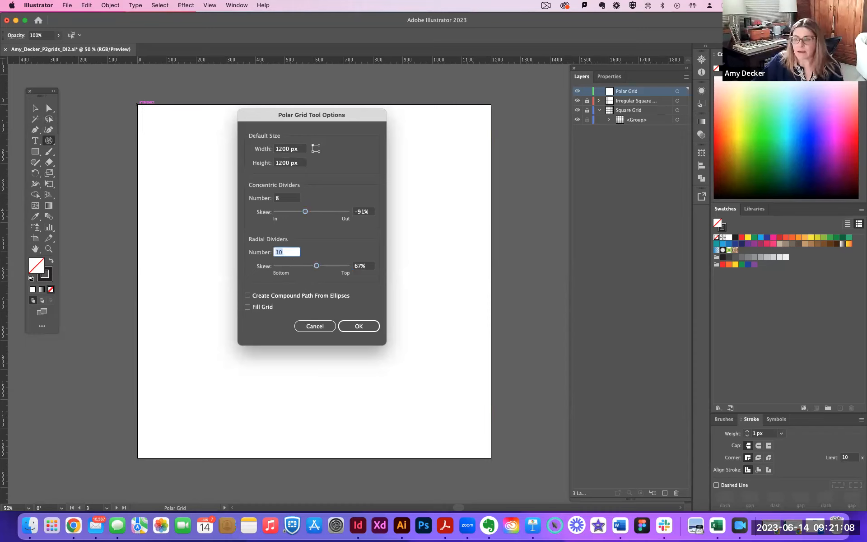
text(360)
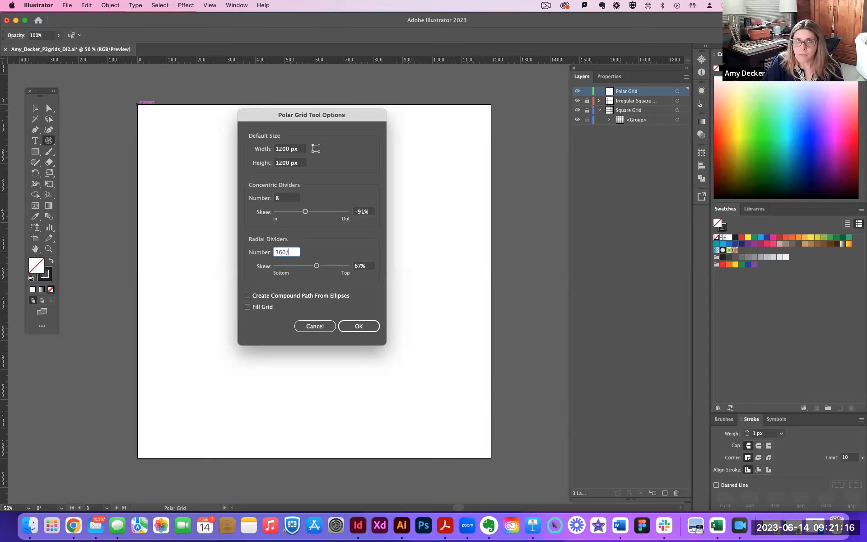
text(/30)
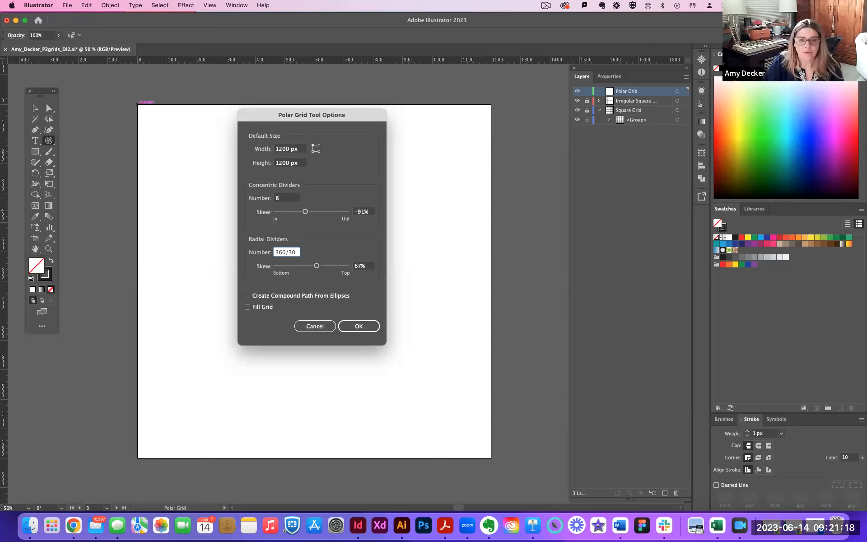
key(Return)
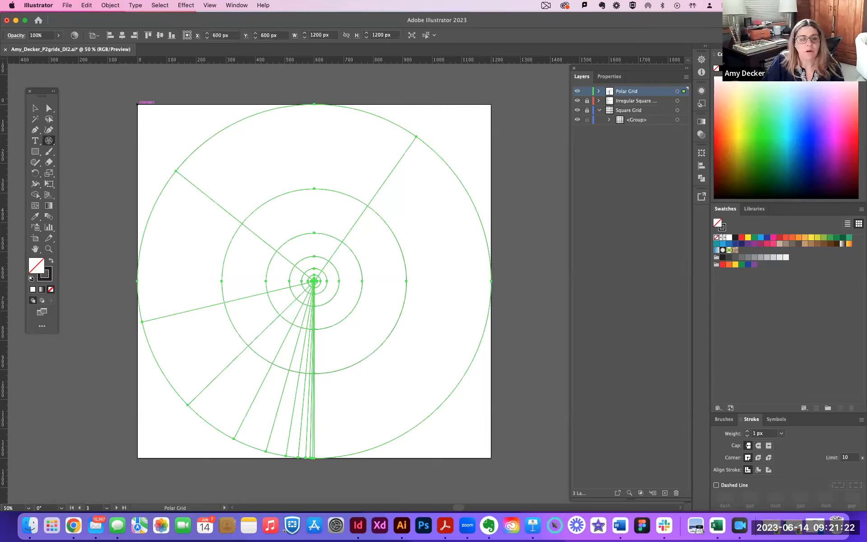
Delete the polar grid and start another at the artboard's top-left corner with the radial dividers' skew set to 0%.
key(Delete)
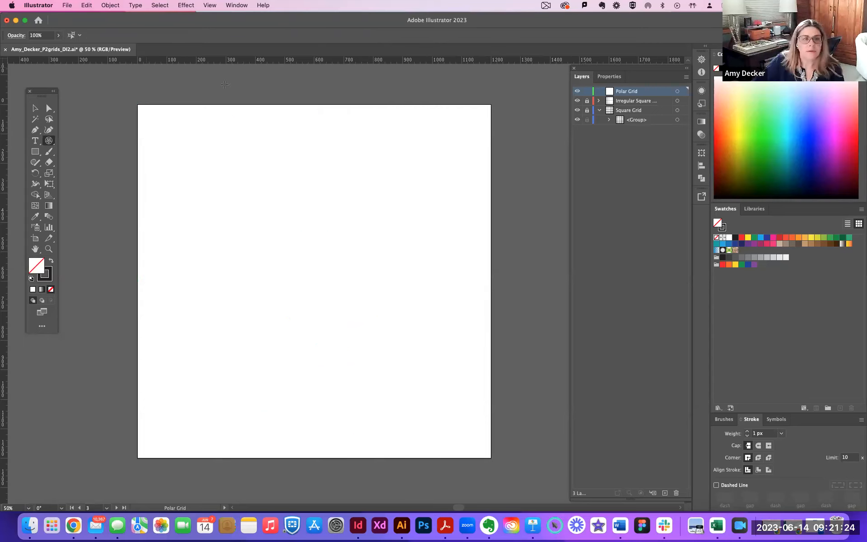
click(137, 104)
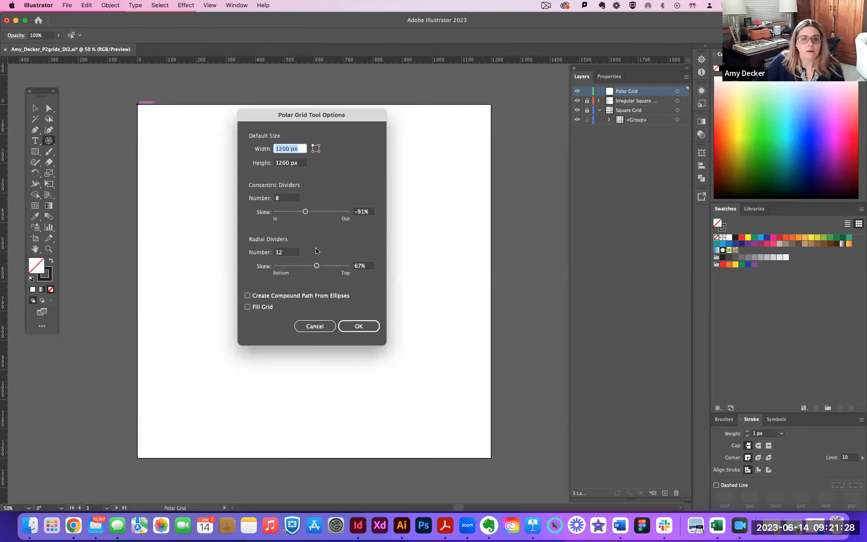
drag(316, 266, 342, 267)
text(0)
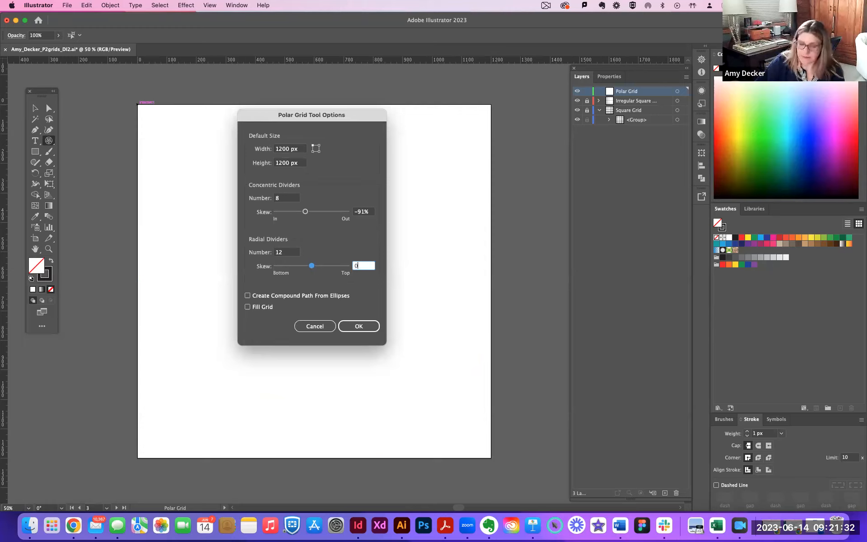
Enter 360/30 as the number of radial dividers, create the evenly divided polar grid and deselect it.
double_click(274, 252)
text(36)
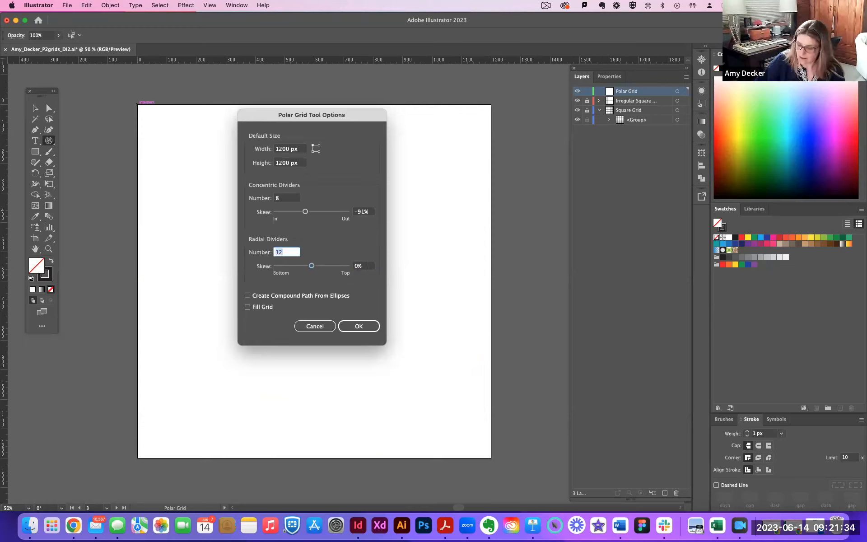
text(0/)
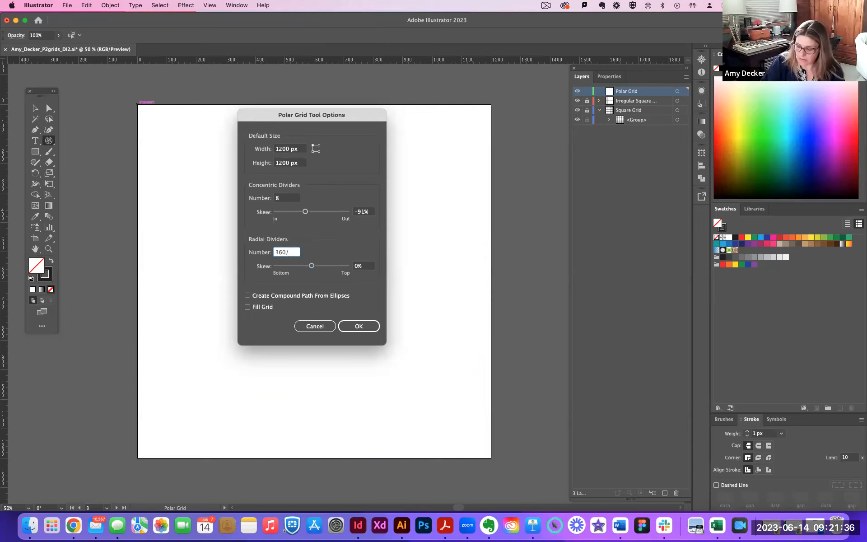
text(30)
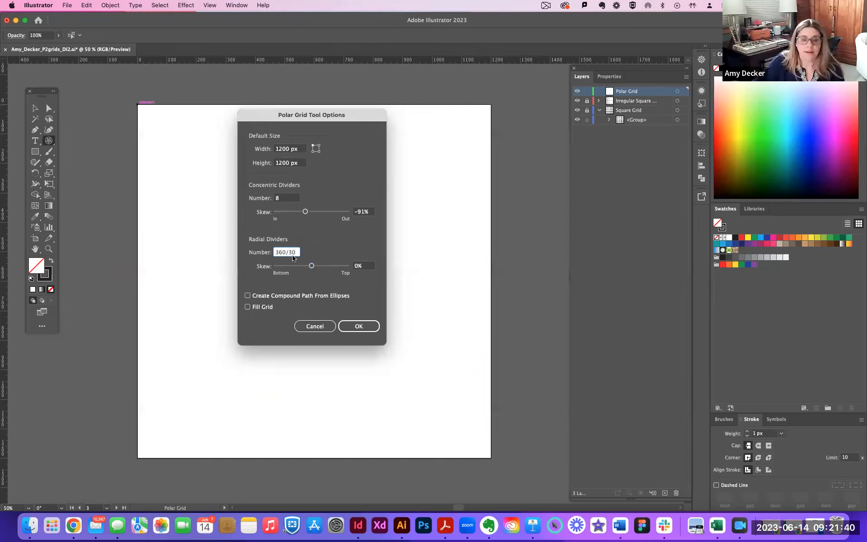
click(359, 326)
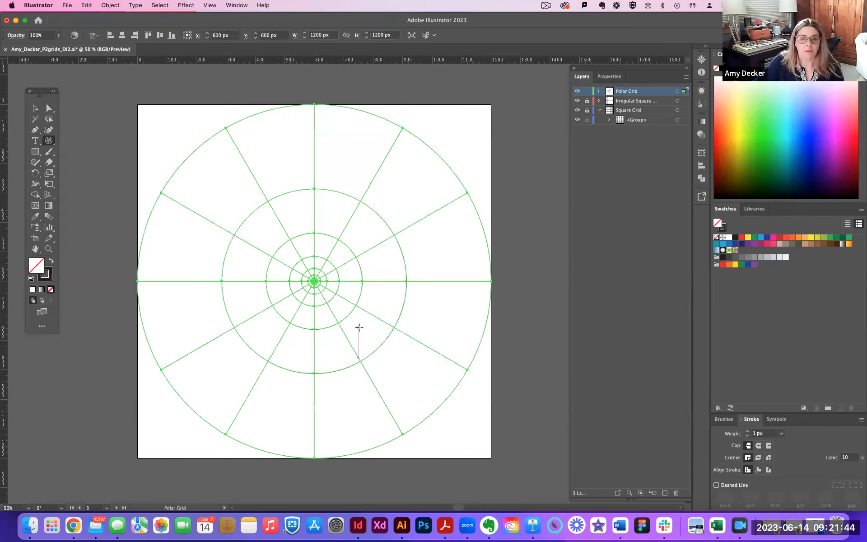
key(v)
click(73, 122)
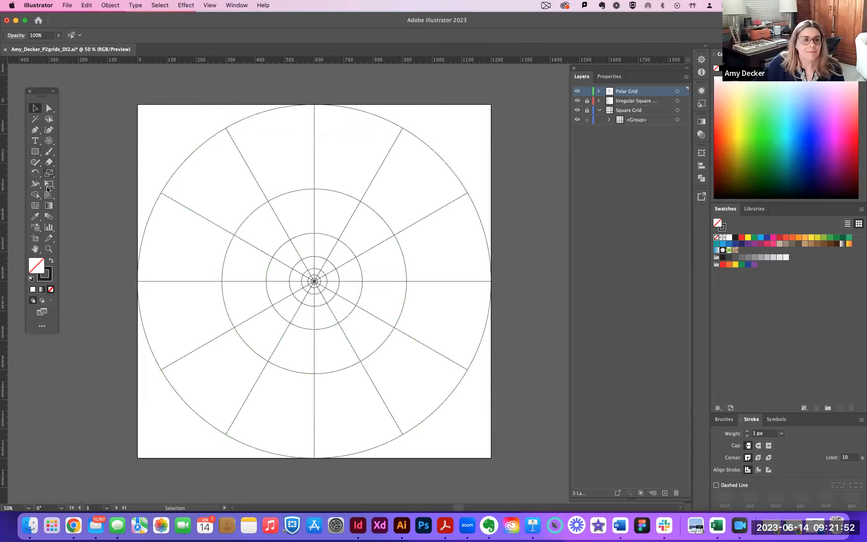
Examine up close where the radial lines meet the polar grid's outer circle at the upper right, and then the whole grid.
key(a)
key(super+equal)
key(super+equal)
key(super+equal)
key(super+equal)
drag(501, 183, 180, 330)
drag(474, 126, 328, 353)
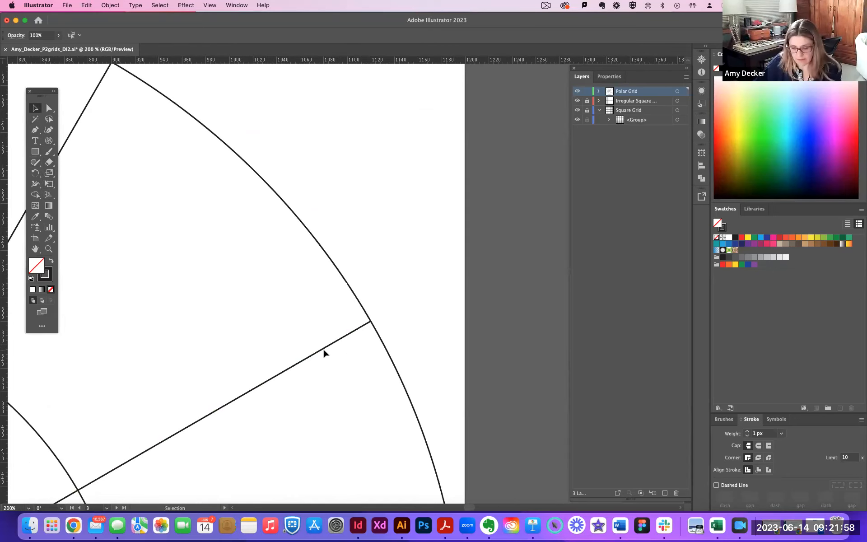
key(super+minus)
key(super+minus)
key(super+minus)
key(super+minus)
drag(282, 322, 404, 228)
mouse_move(373, 259)
mouse_down()
mouse_move(386, 241)
mouse_move(360, 252)
mouse_up()
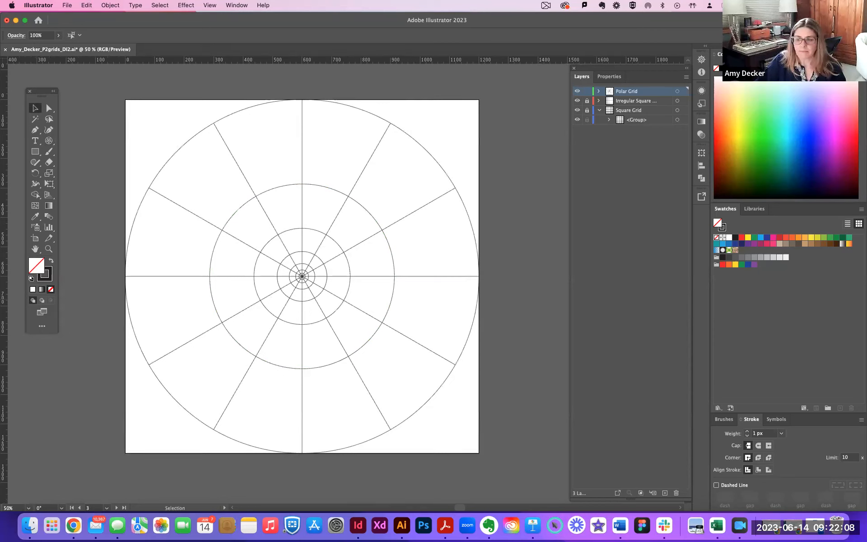
click(353, 109)
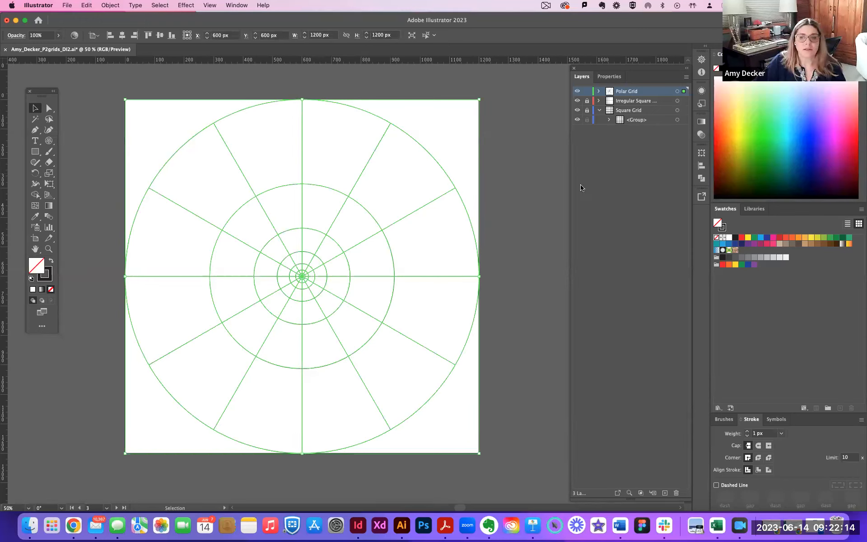
key(super+shift+a)
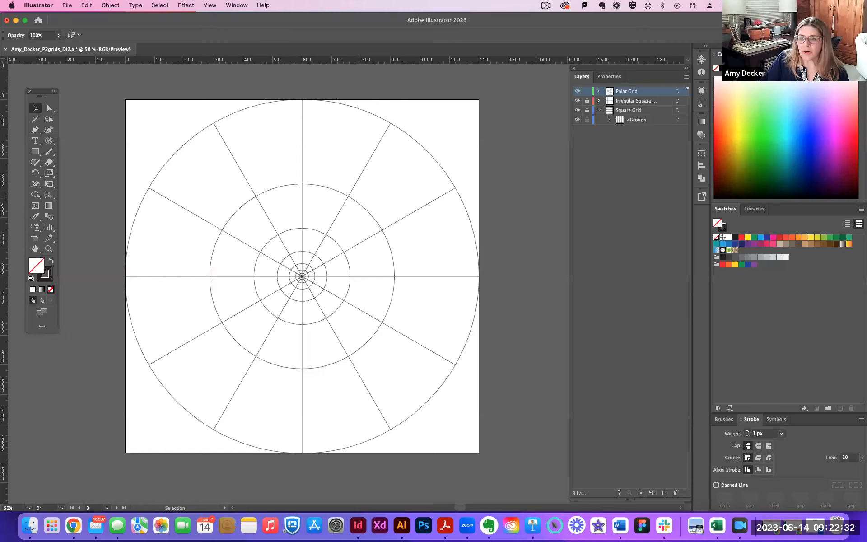
Lock the Polar Grid layer.
key(space)
drag(534, 284, 321, 281)
drag(495, 284, 459, 283)
scroll(466, 271, left, 10)
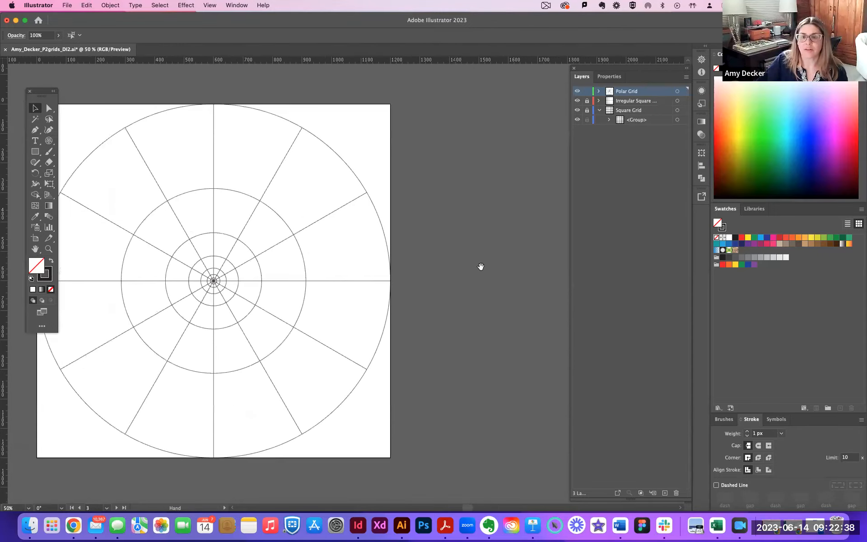
click(587, 92)
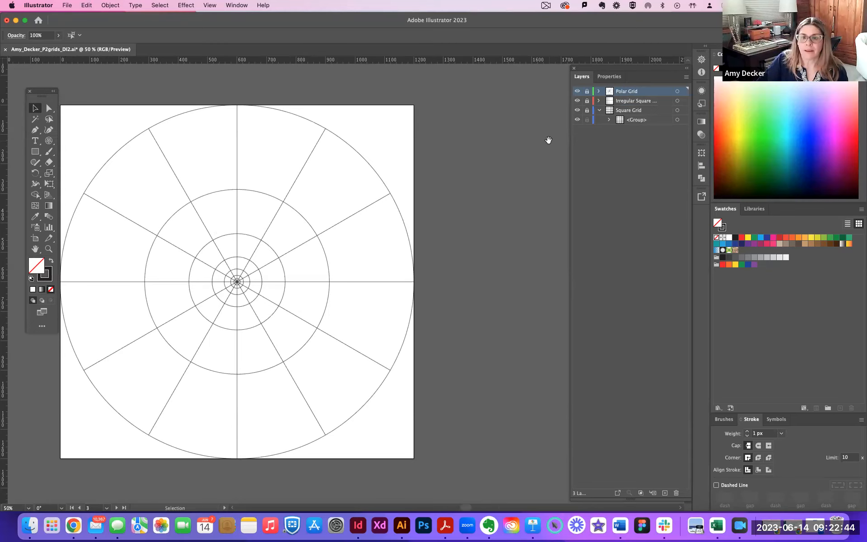
Go to the empty artboard beside the polar grid and add a new layer above the Polar Grid layer.
scroll(497, 145, right, 6)
scroll(432, 151, right, 14)
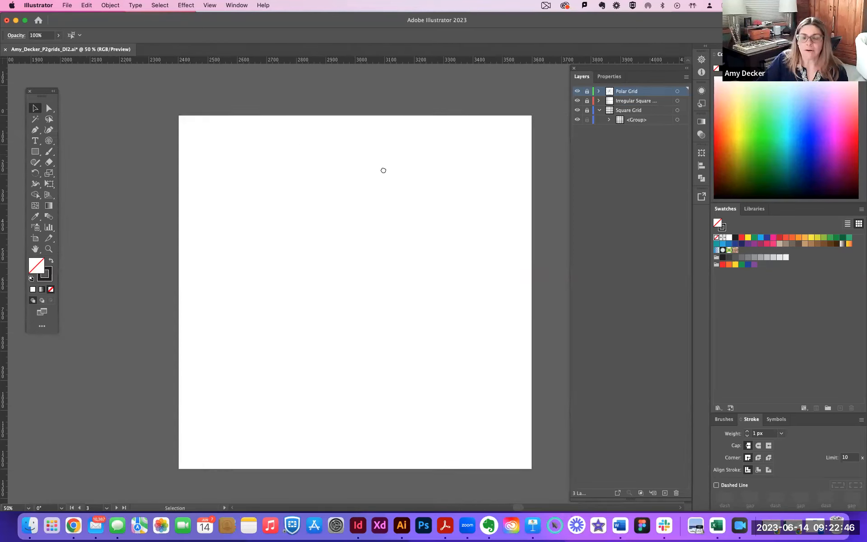
scroll(344, 157, right, 3)
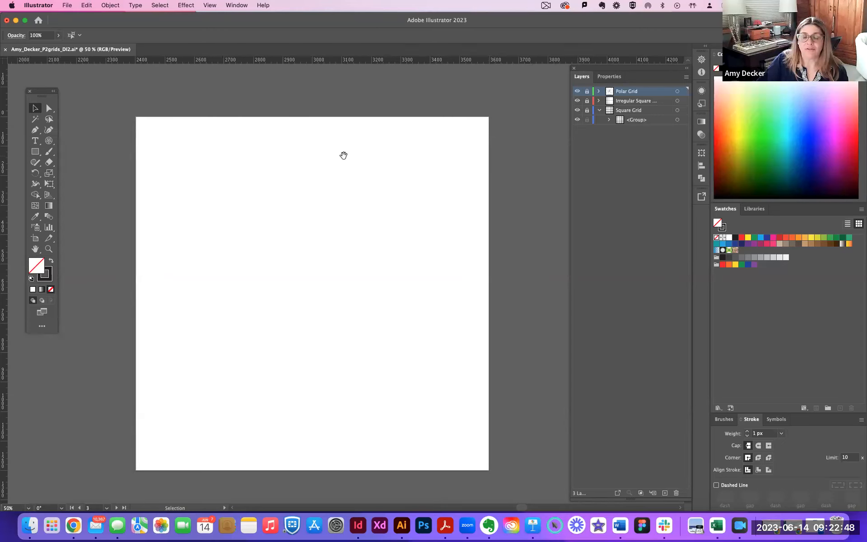
key(super+minus)
key(super+minus)
key(super+minus)
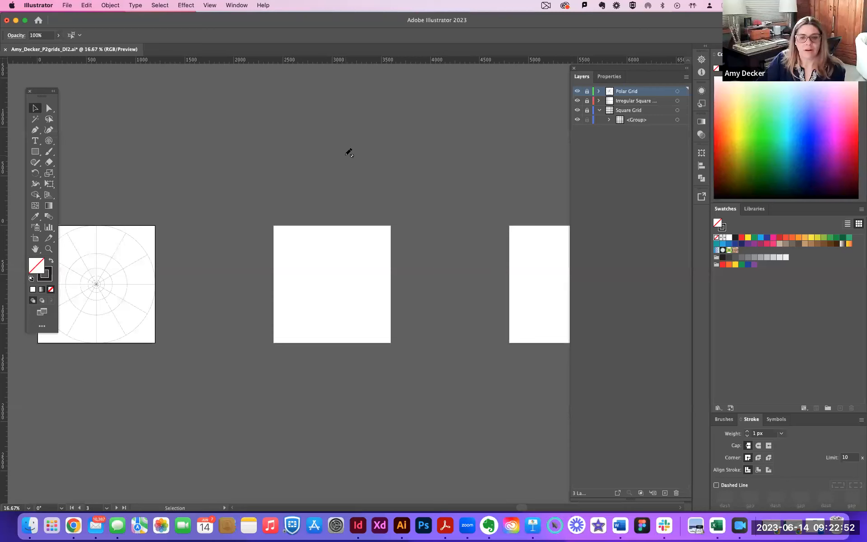
key(super+equal)
key(super+equal)
key(super+equal)
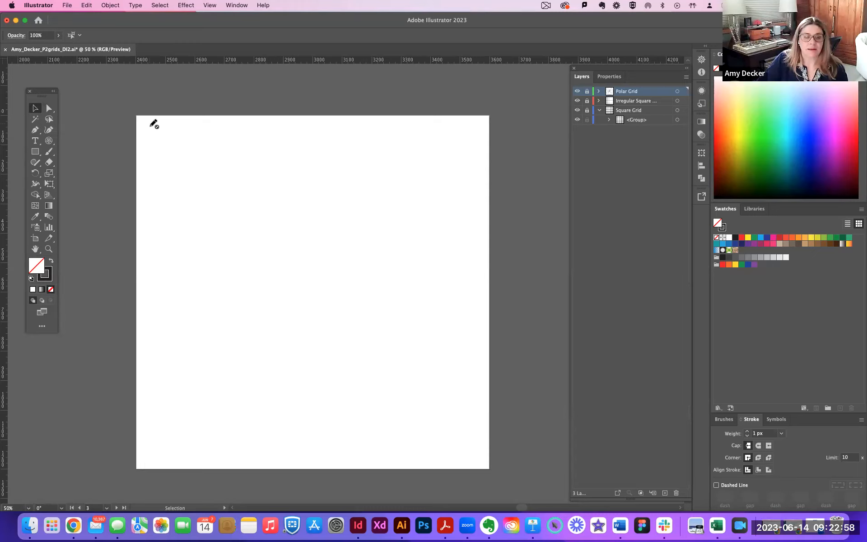
click(608, 156)
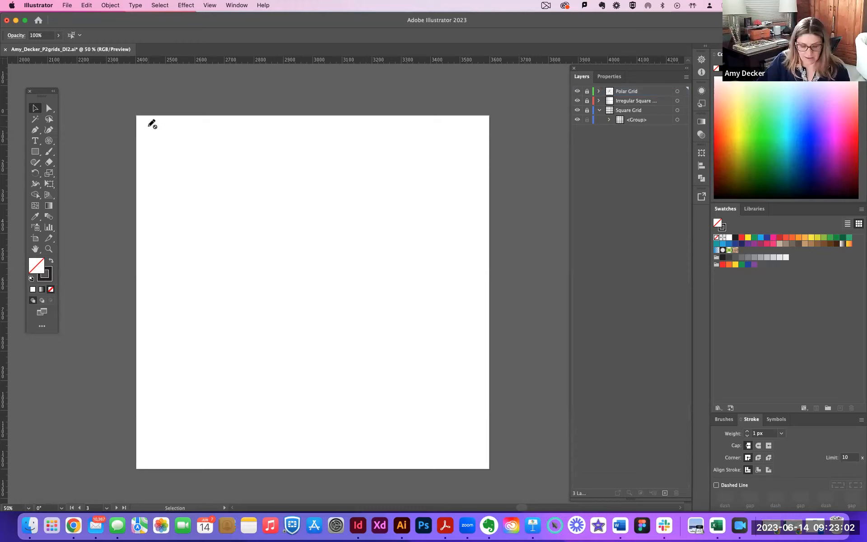
key(super+l)
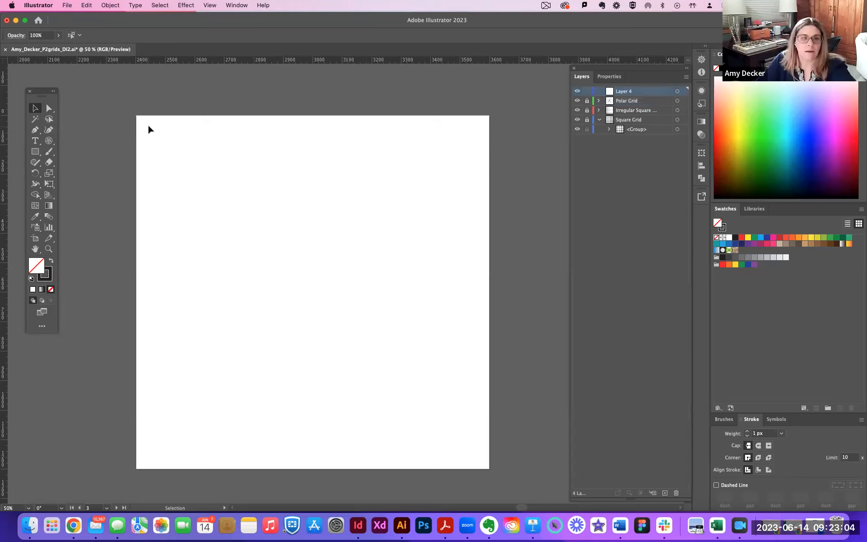
Rename the new layer as Isometric Grid.
double_click(624, 92)
key(BackSpace)
text(Isometri)
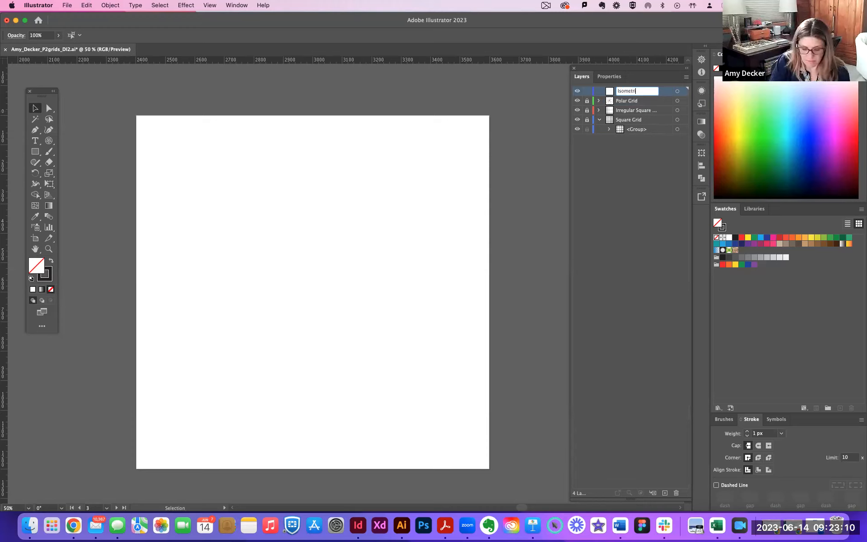
text(c Grid)
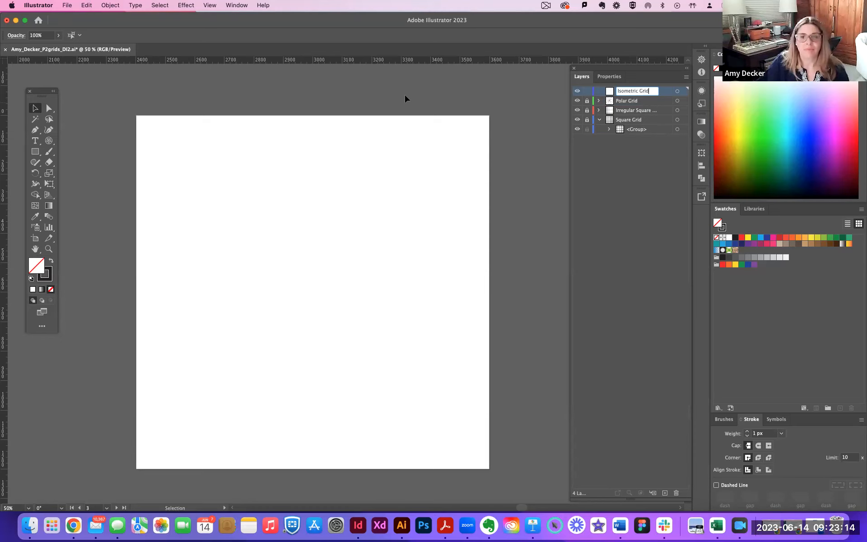
key(Return)
key(space)
mouse_move(341, 152)
mouse_down()
mouse_move(363, 153)
mouse_move(357, 148)
mouse_up()
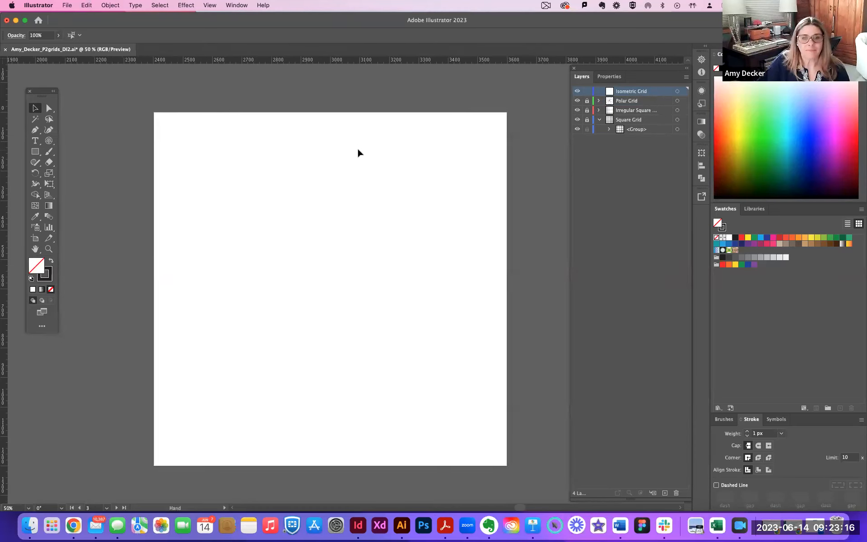
key(super+equal)
key(super+minus)
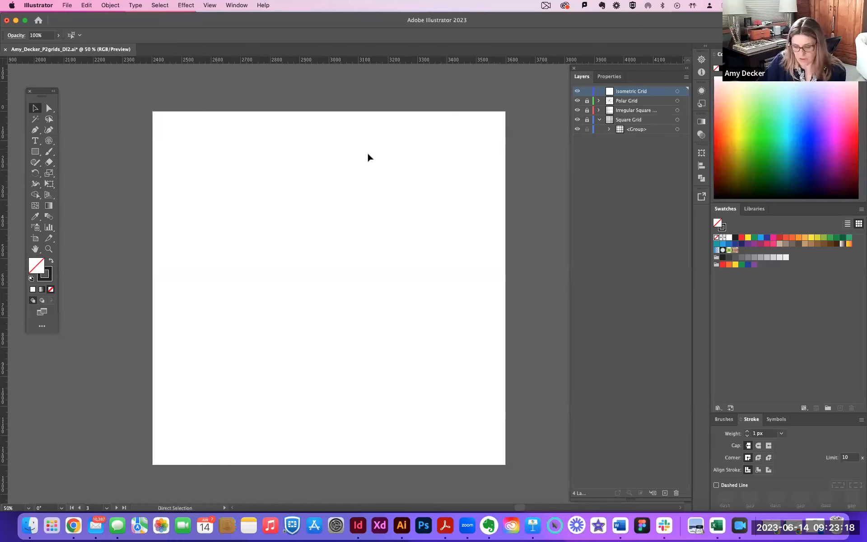
key(space)
drag(370, 155, 349, 146)
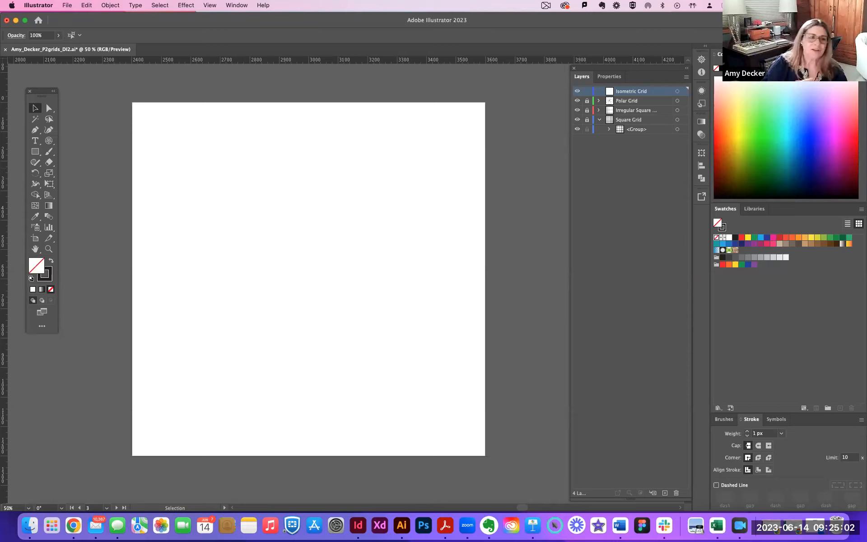
Start a rectangular grid at the empty artboard's top-left corner with a width and height of 2400 px.
click(49, 141)
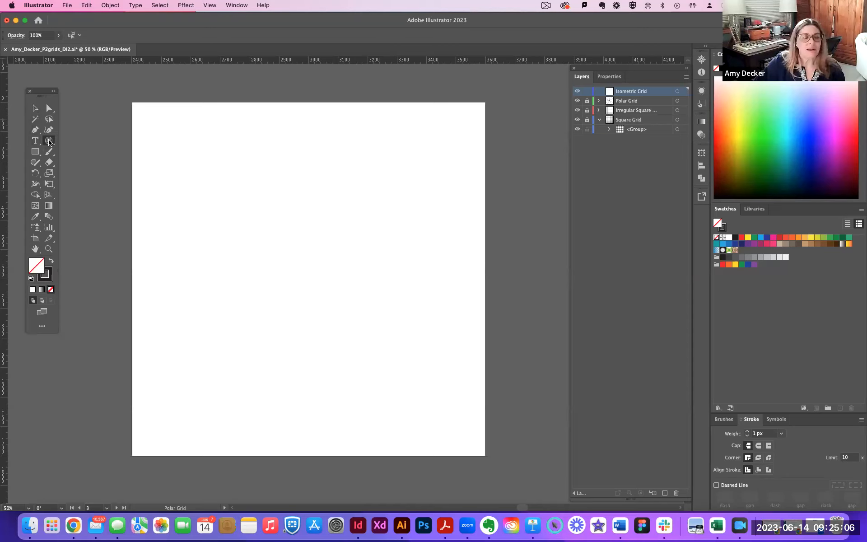
click(50, 142)
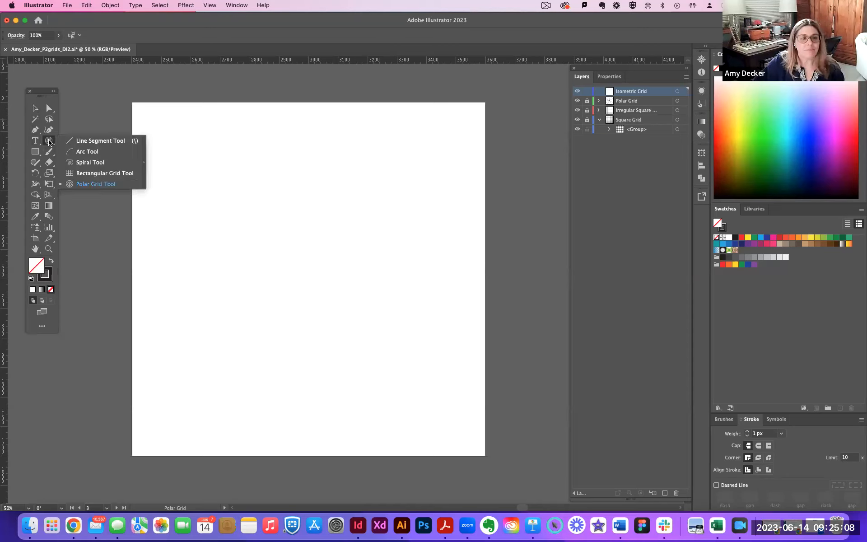
click(99, 174)
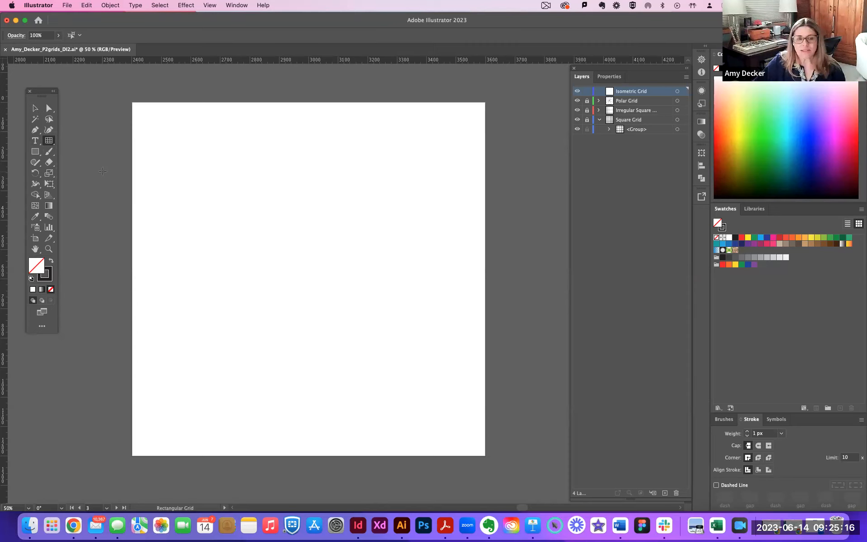
key(super+minus)
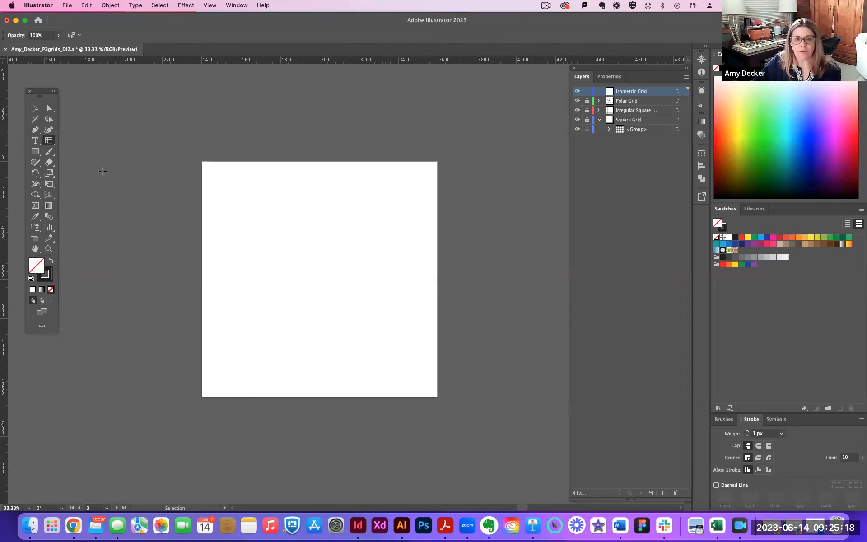
click(205, 164)
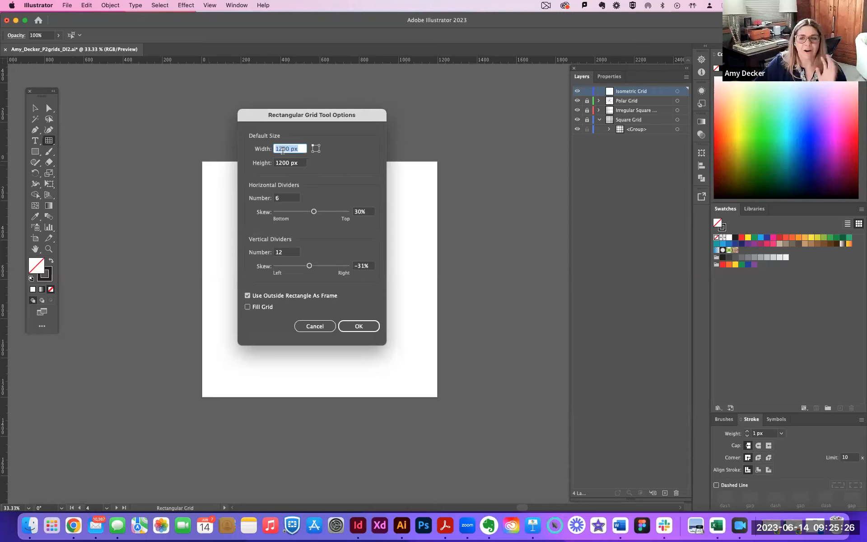
text(2400)
key(Tab)
text(2400)
key(Tab)
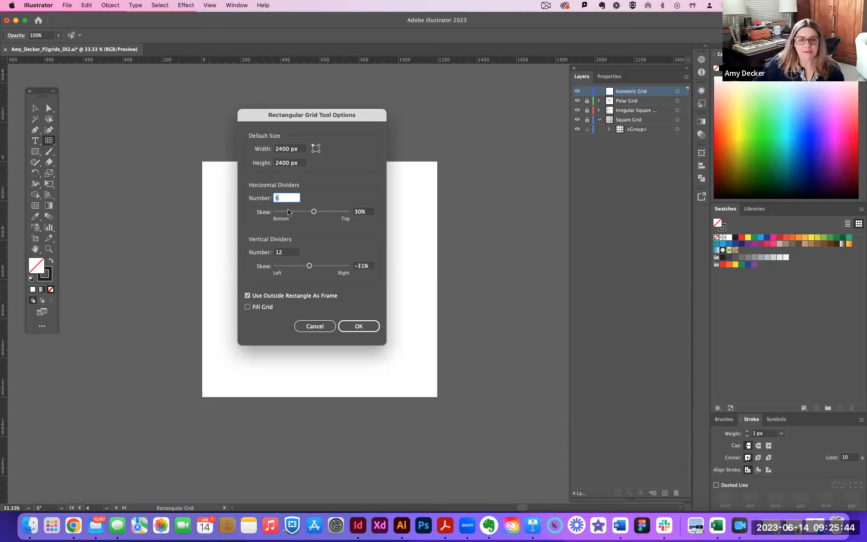
Create the grid with 0 horizontal dividers at 0% skew and 23 vertical dividers.
text(0)
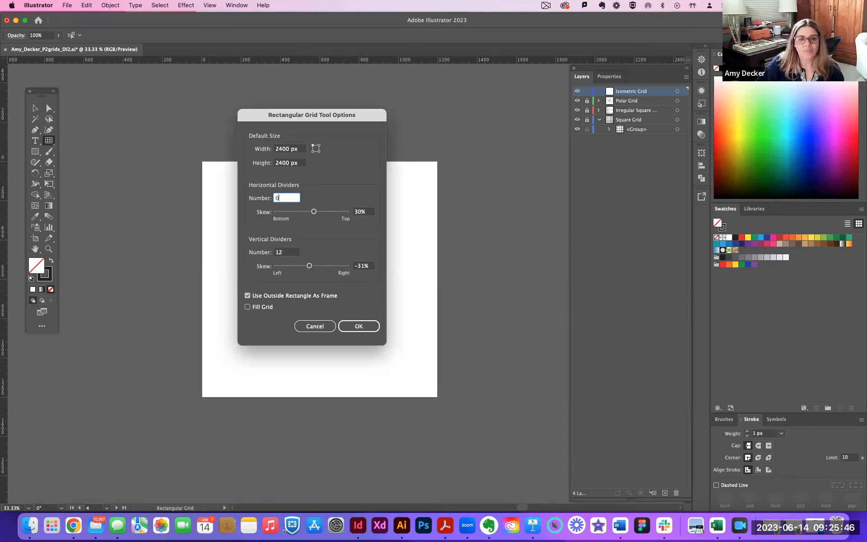
key(Tab)
text(0)
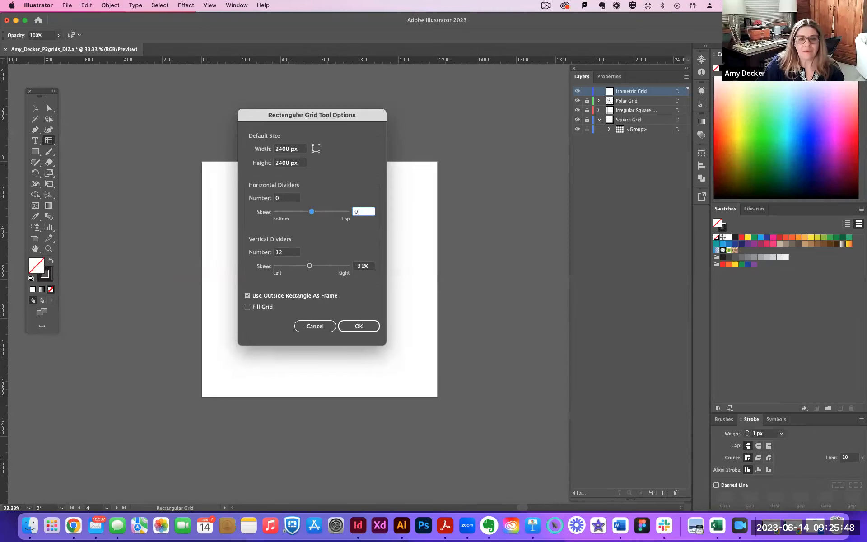
click(287, 252)
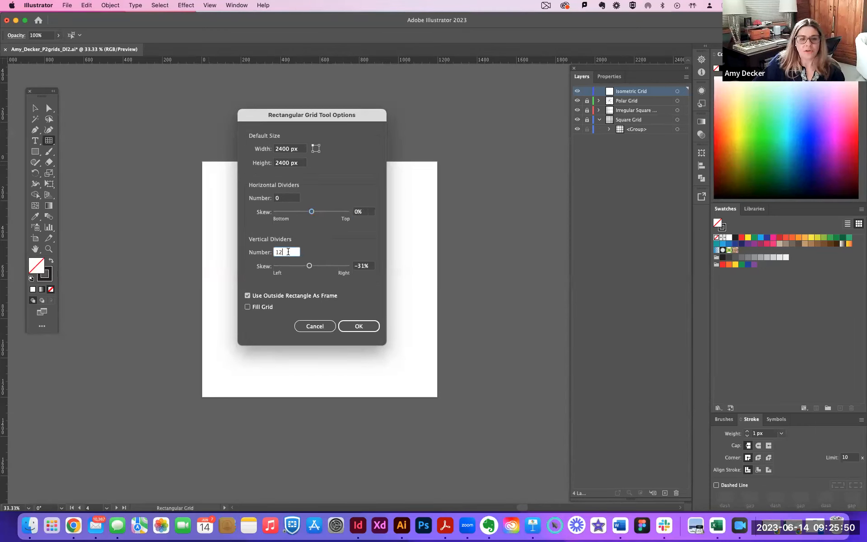
drag(288, 251, 274, 255)
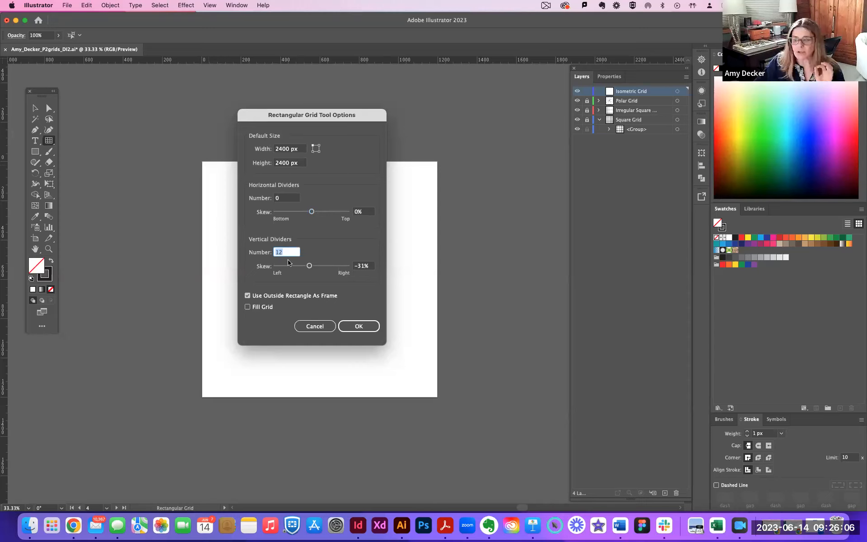
text(23)
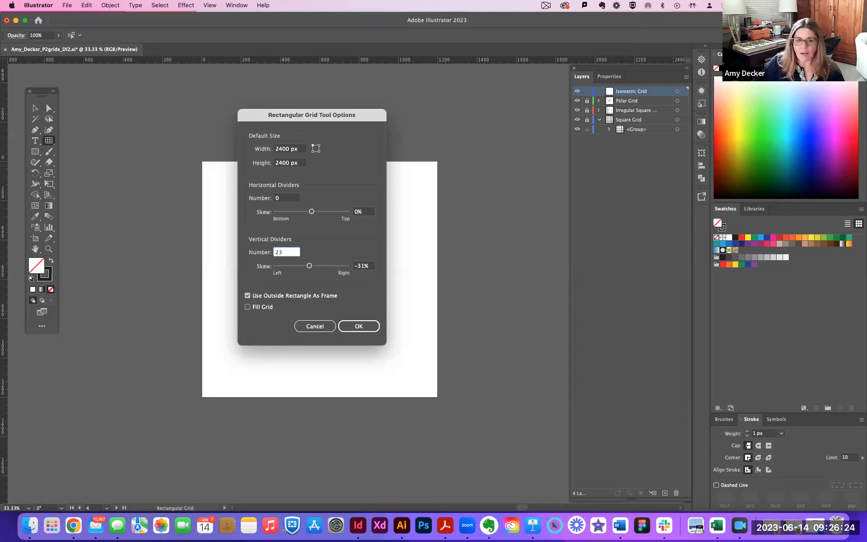
key(Return)
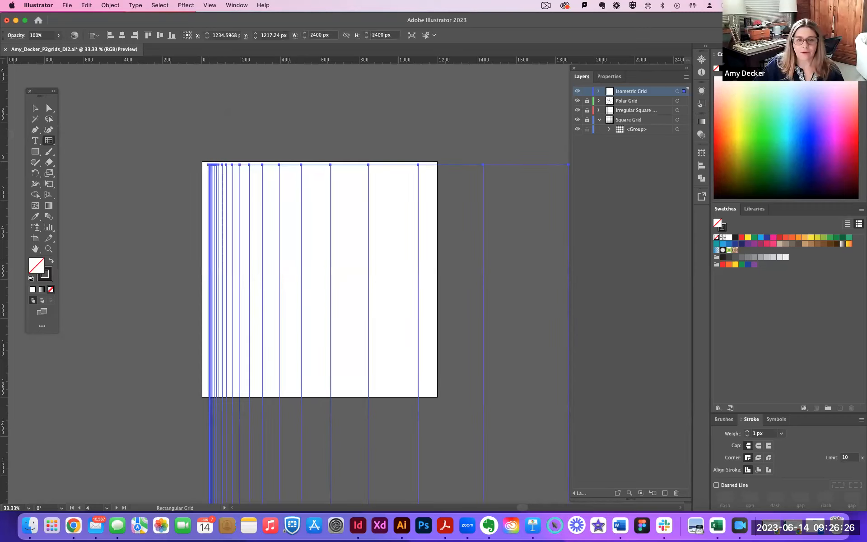
Delete the unevenly spaced grid and recreate it from the artboard's top-left corner with the vertical dividers' skew set to 0%.
key(BackSpace)
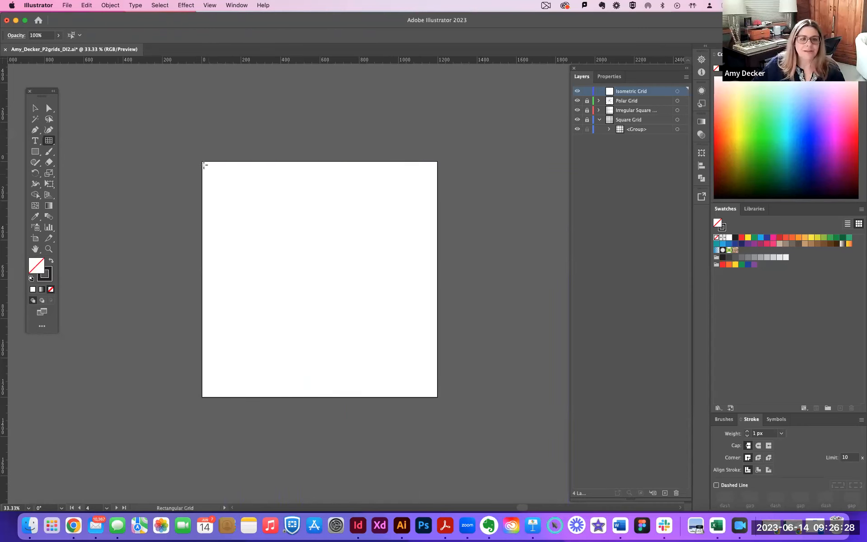
click(204, 165)
click(364, 266)
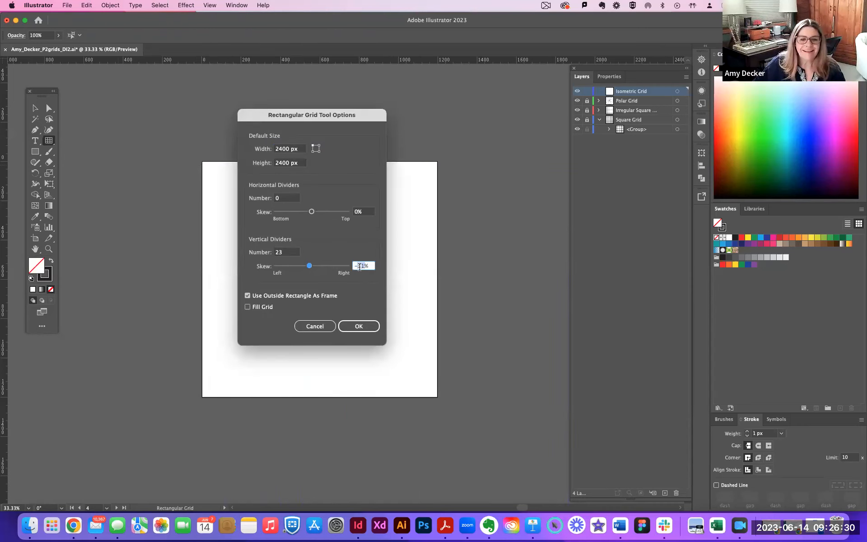
text(0)
key(BackSpace)
key(BackSpace)
text(0)
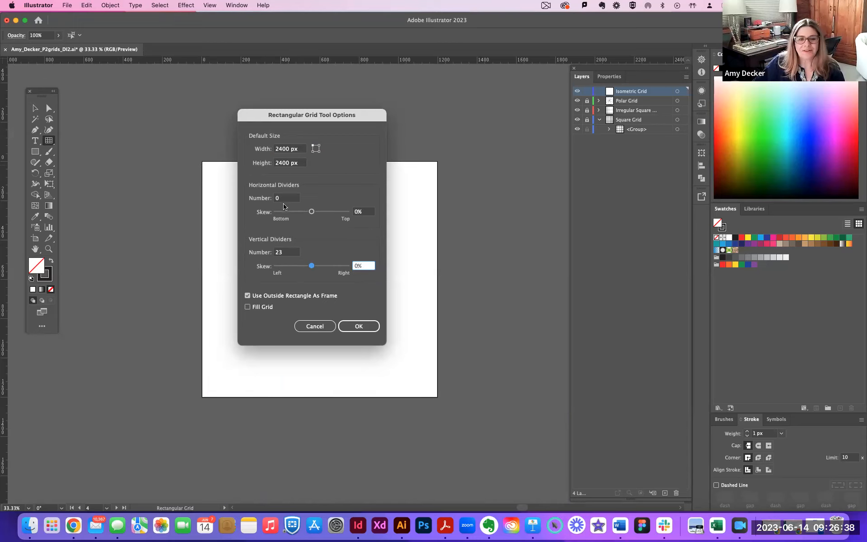
click(360, 326)
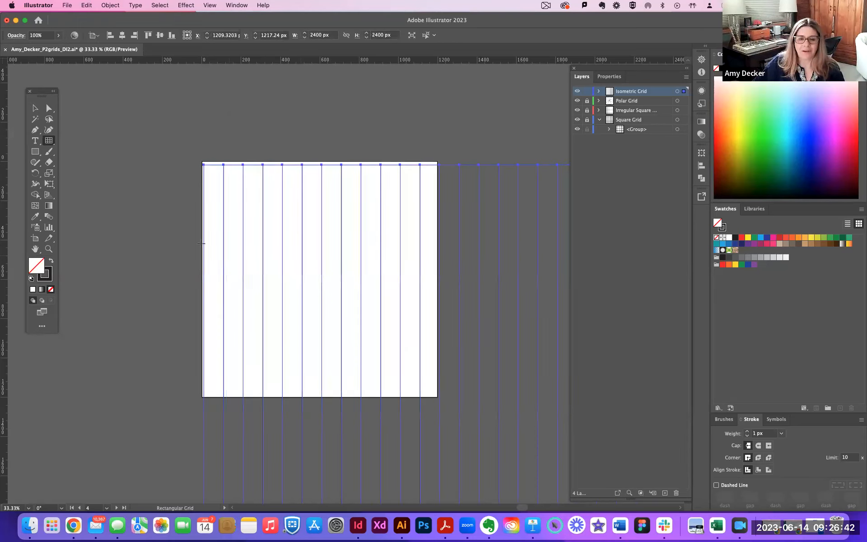
Center the vertical-line grid horizontally and vertically on the artboard.
click(35, 109)
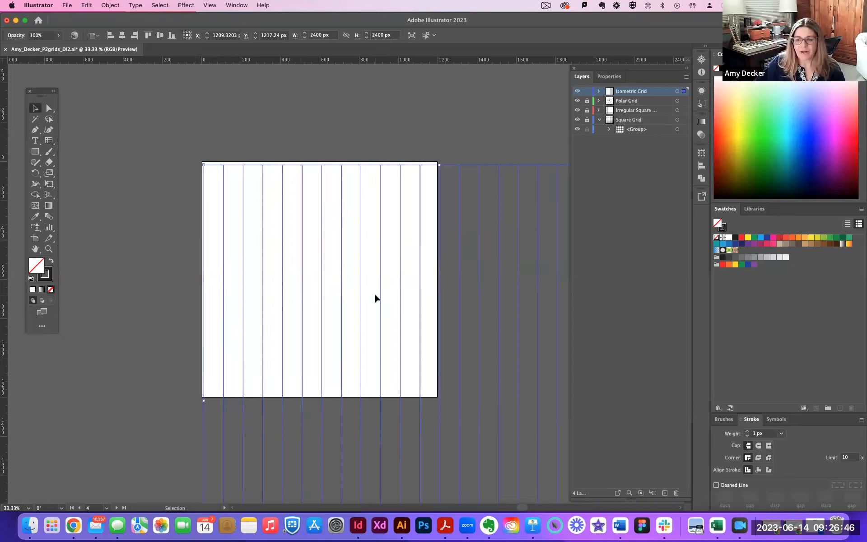
click(122, 35)
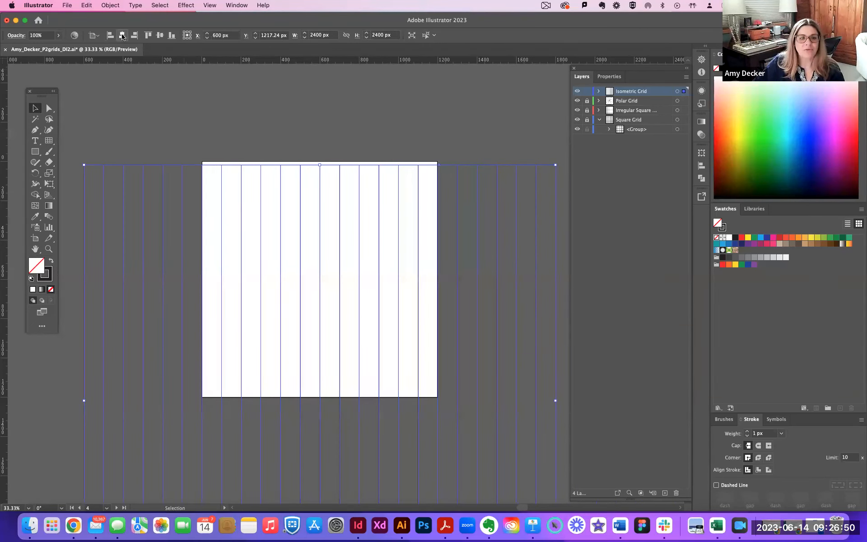
click(160, 35)
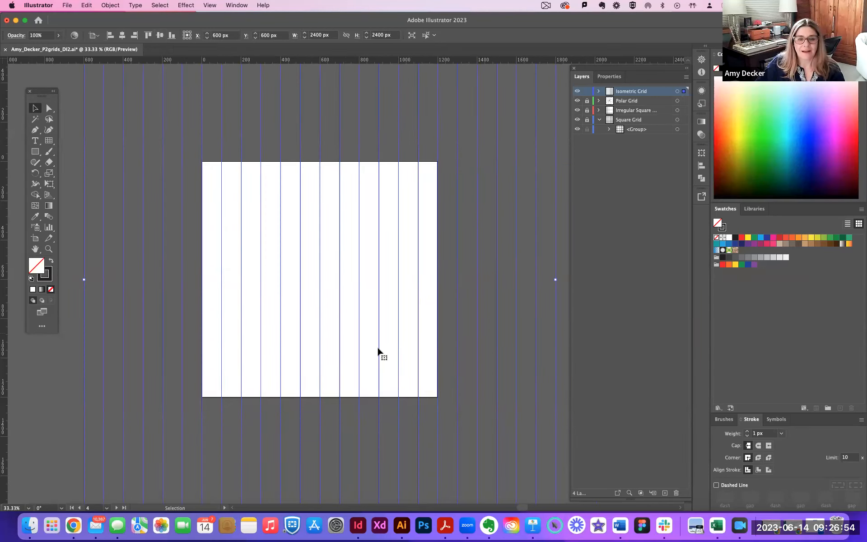
key(super+minus)
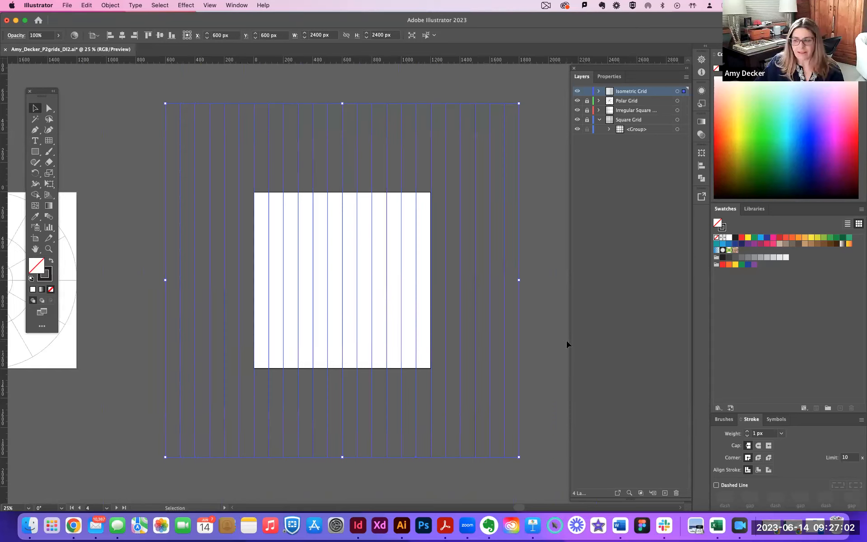
key(a)
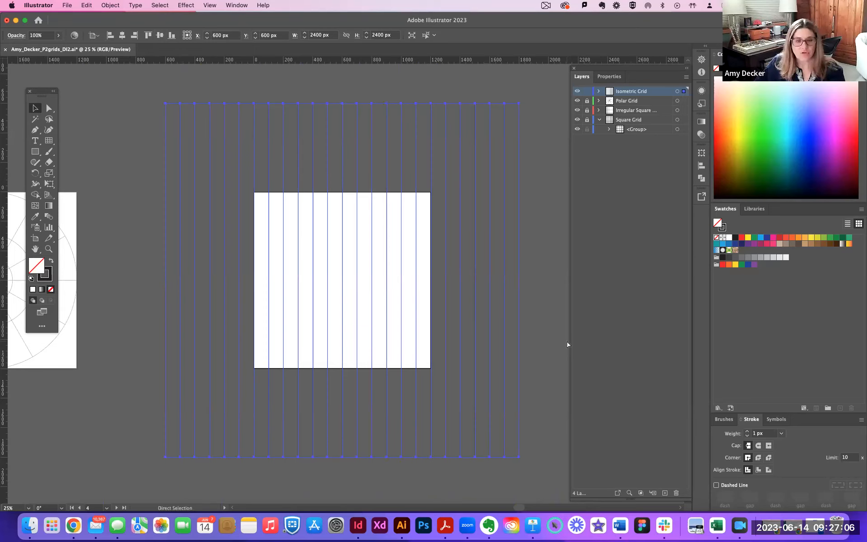
key(super+r)
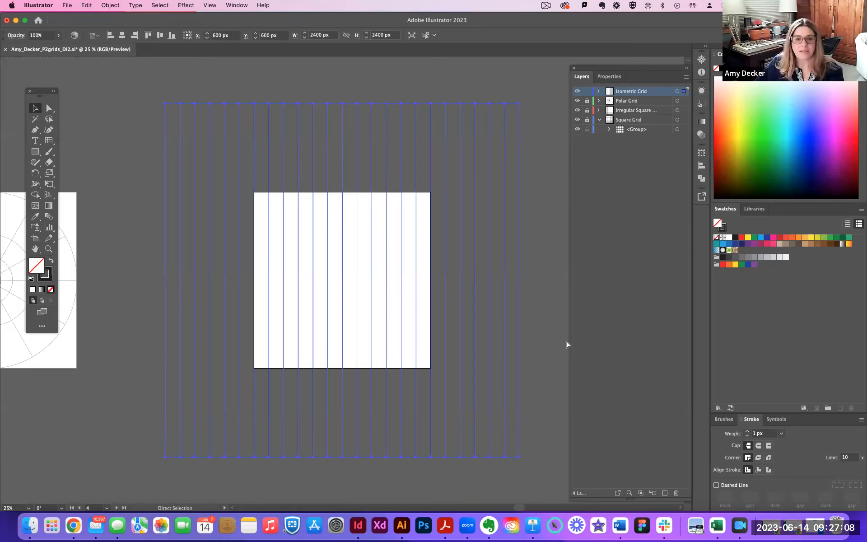
key(v)
key(a)
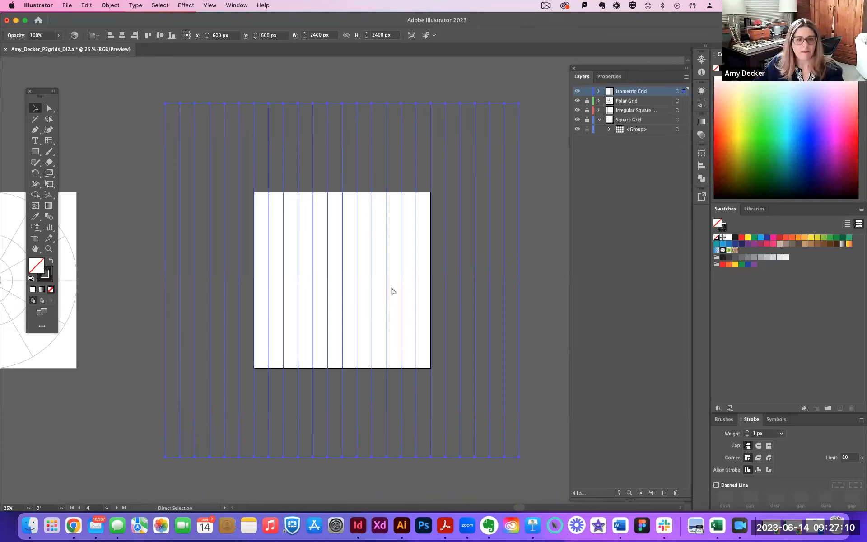
key(super+shift+a)
key(v)
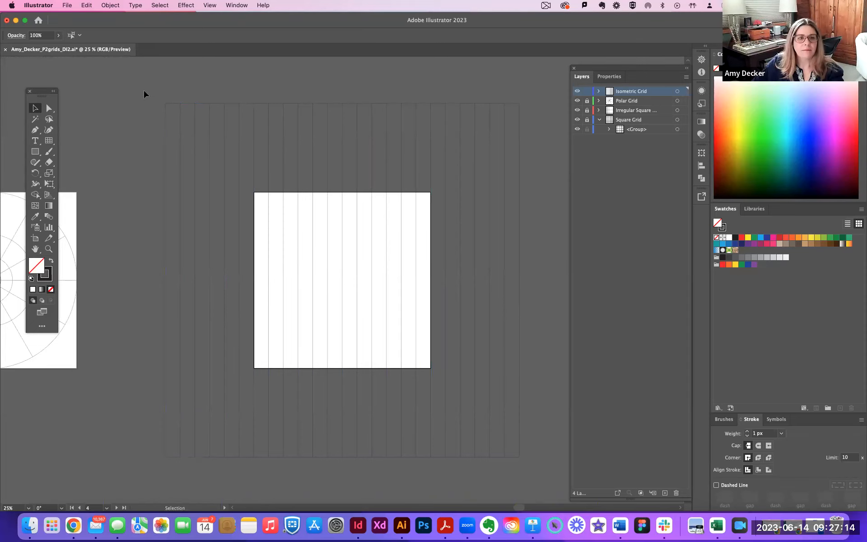
key(super+a)
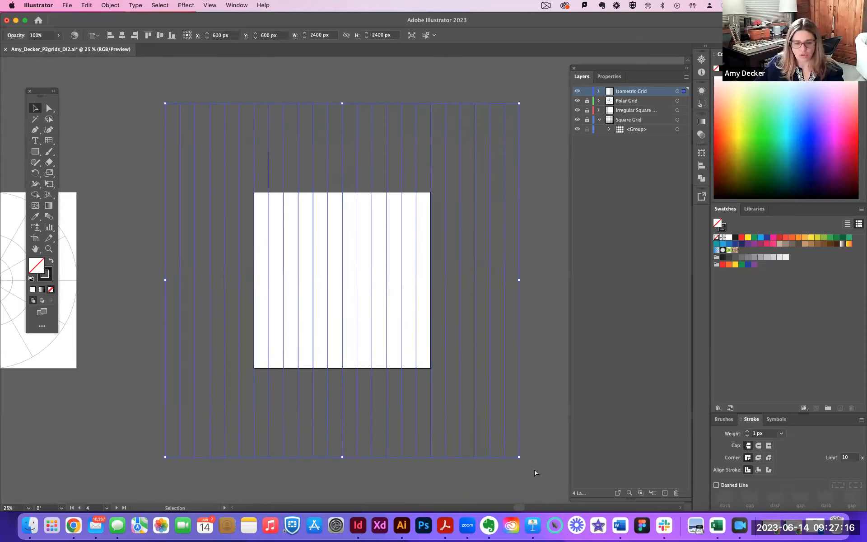
key(shift+super+b)
key(super+r)
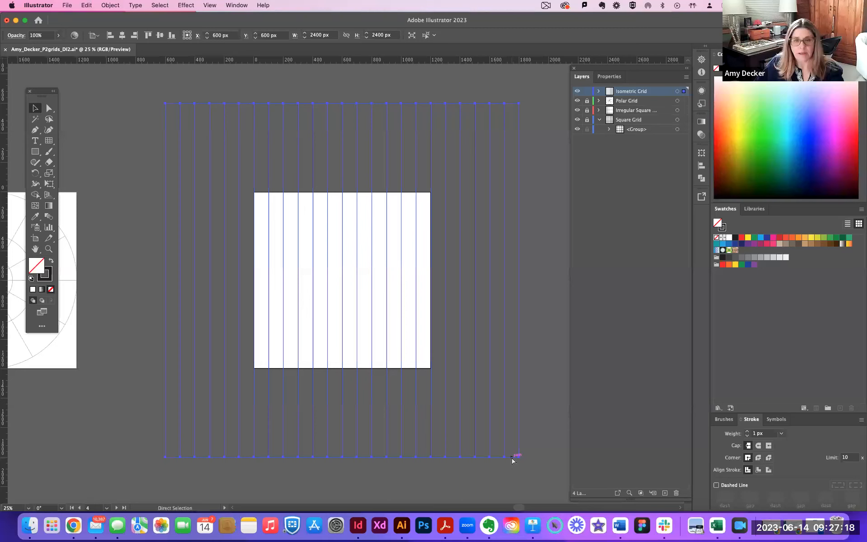
key(a)
Rotate the vertical-line grid by 60° around its center.
click(35, 172)
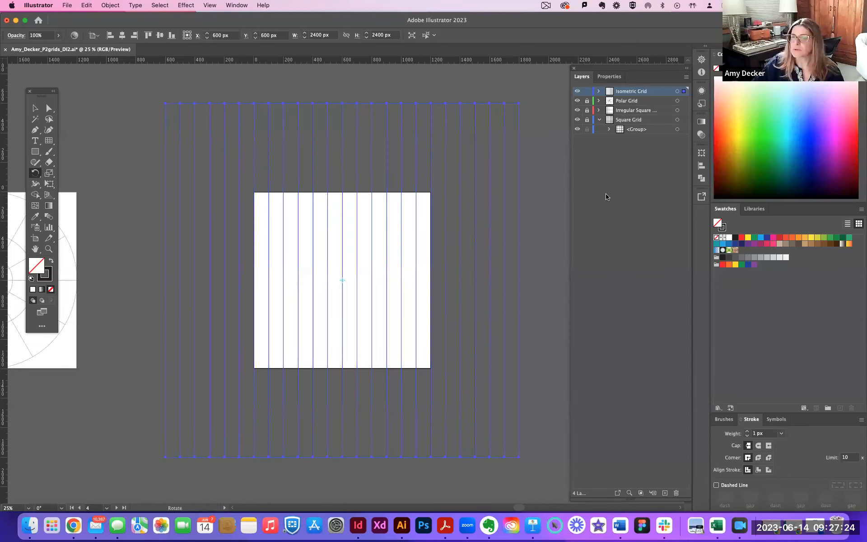
key(Tab)
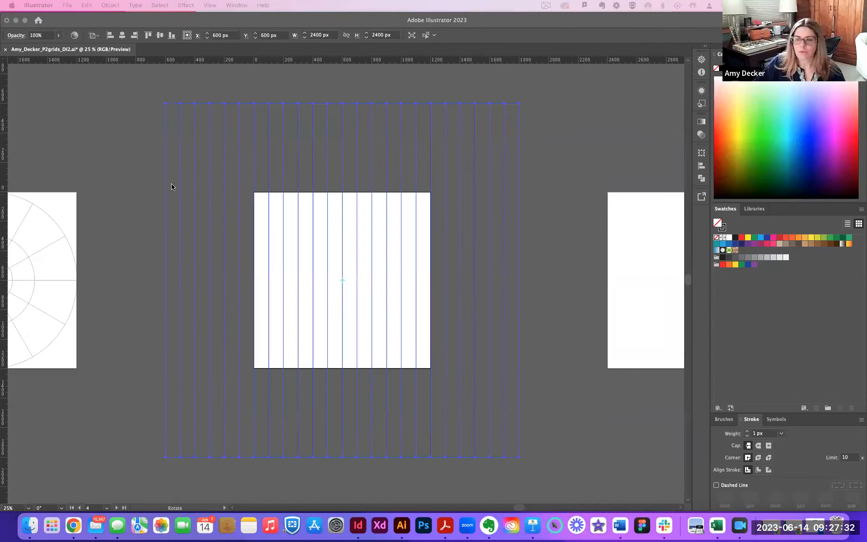
click(234, 37)
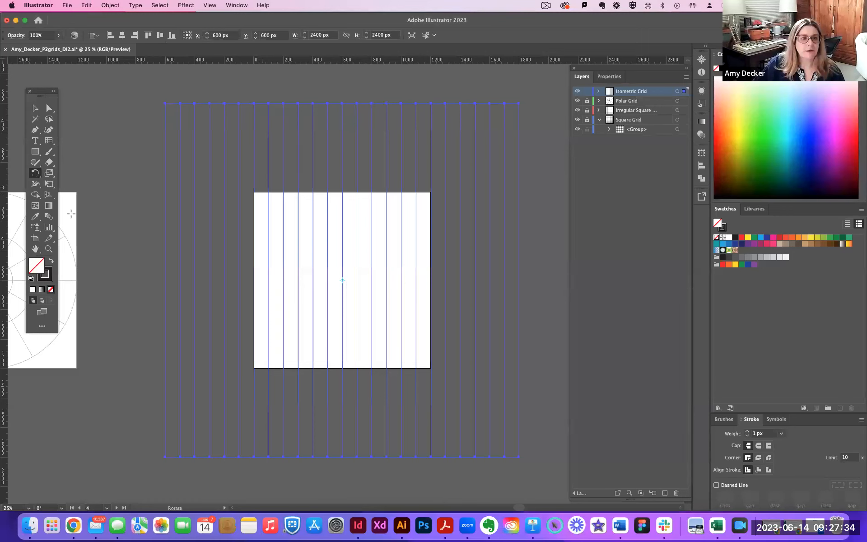
double_click(36, 174)
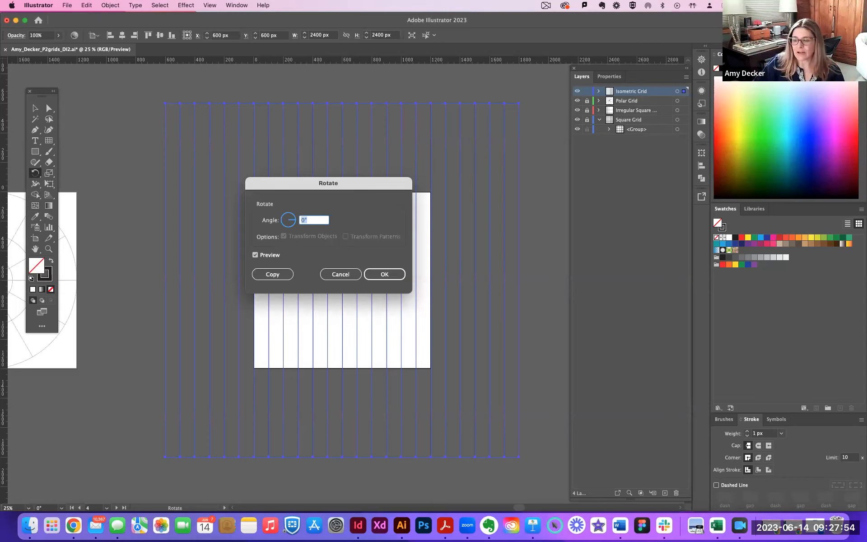
text(60)
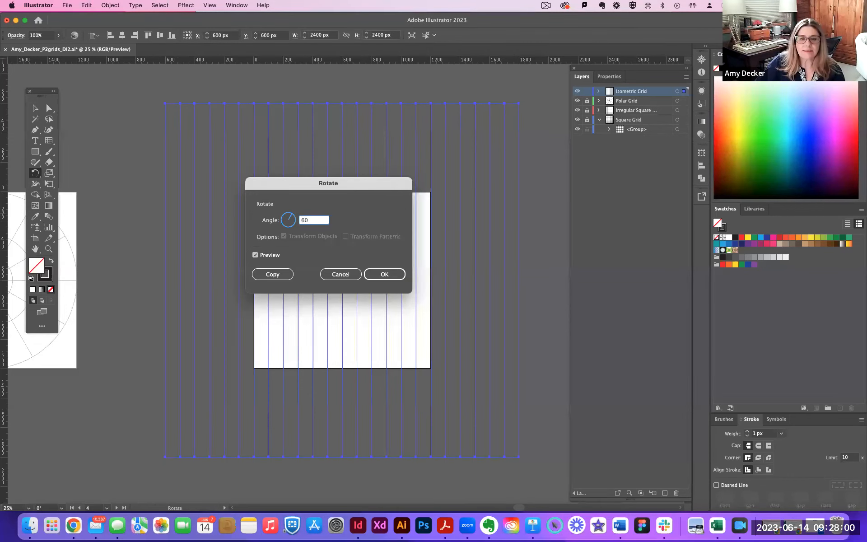
click(389, 275)
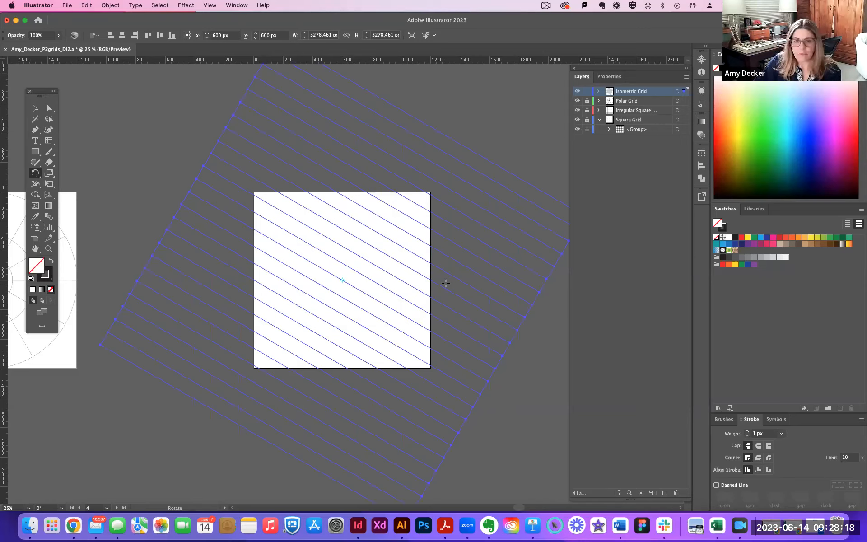
Reflect the rotated grid across the vertical axis as a copy to form a crossing set of diagonal lines.
key(o)
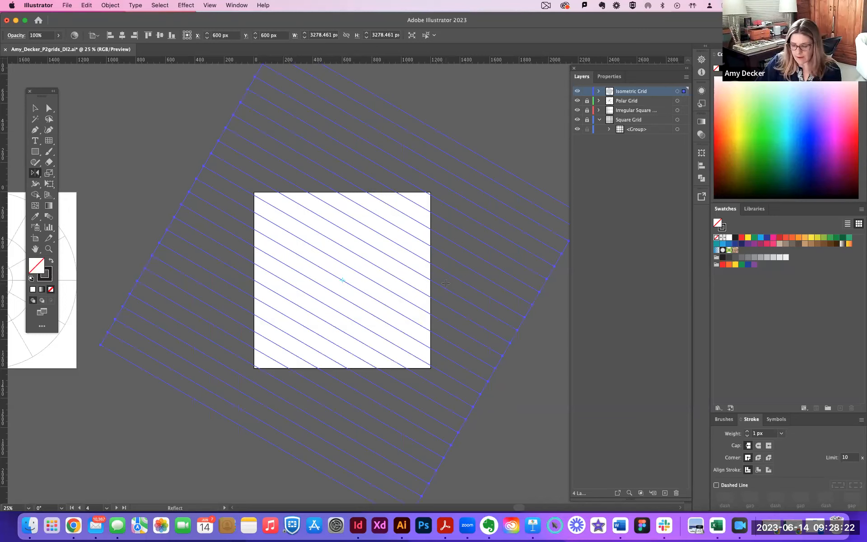
key(Return)
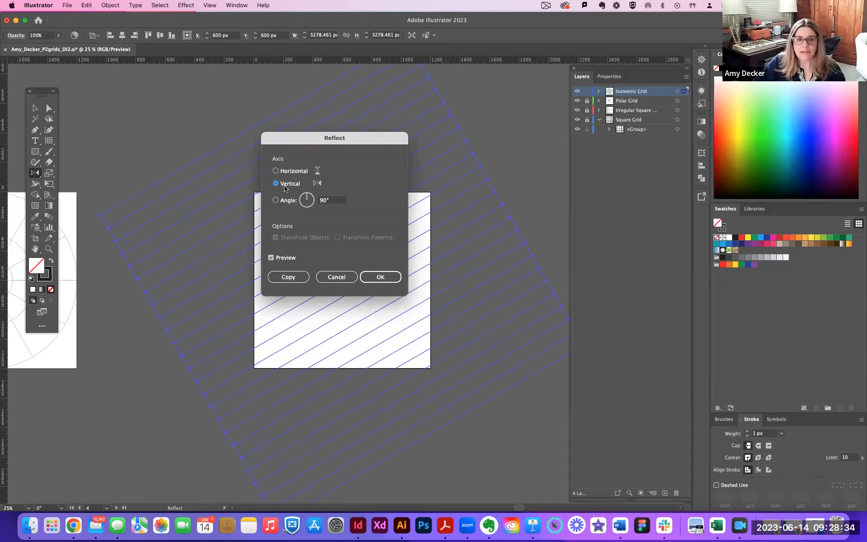
click(287, 280)
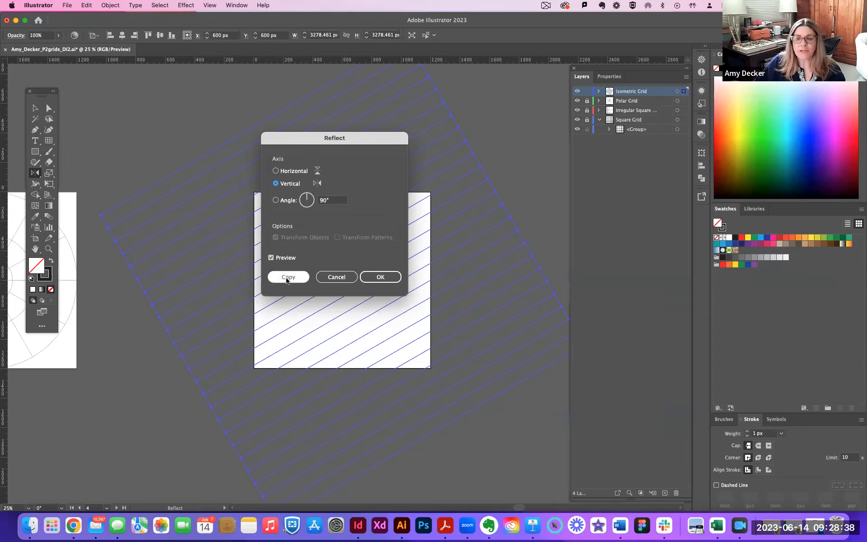
click(286, 280)
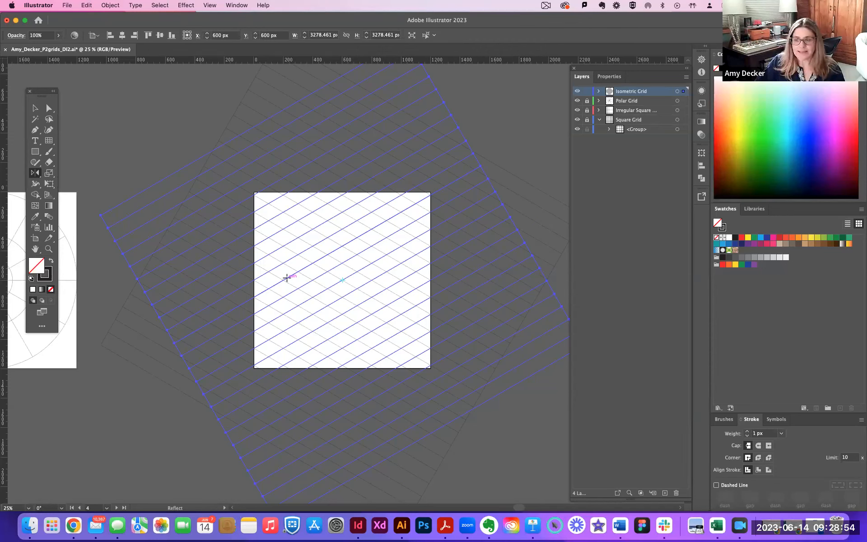
Create a 1200 × 1200 px rectangular grid with 0 horizontal and 11 vertical dividers, starting at the artboard's top-left corner.
click(49, 141)
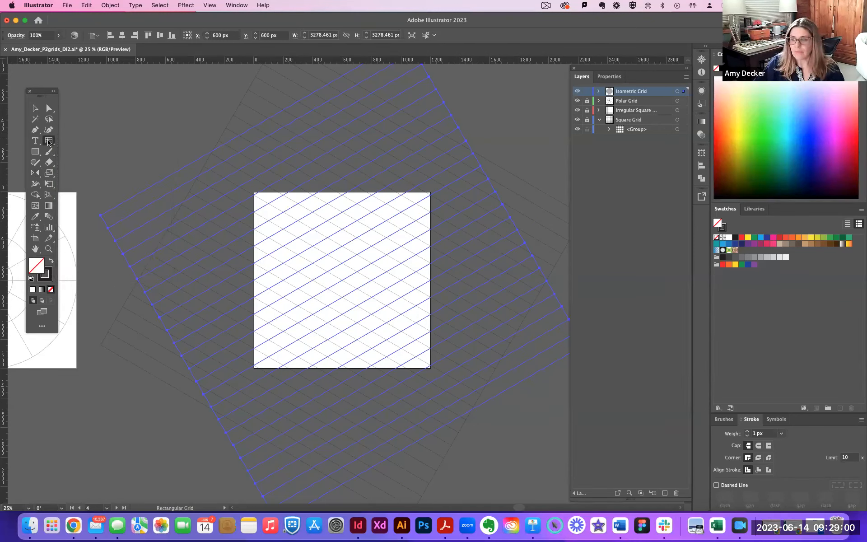
click(255, 192)
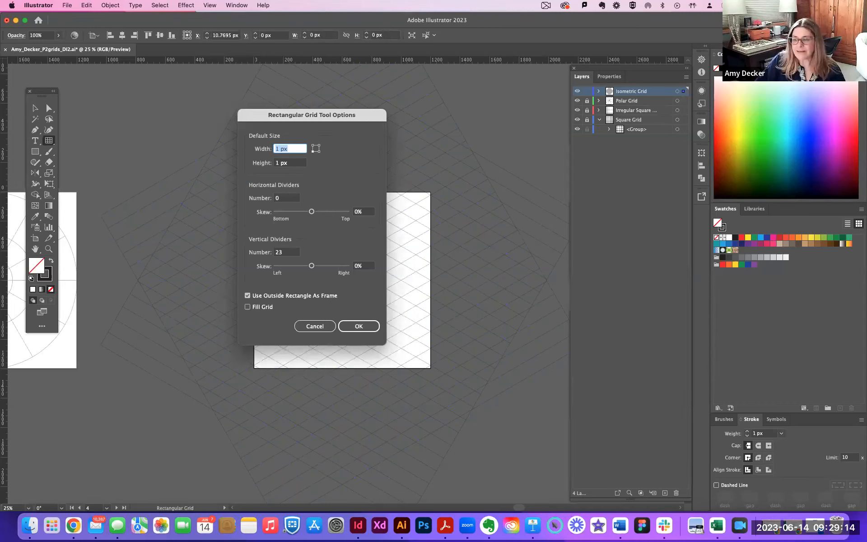
text(1200)
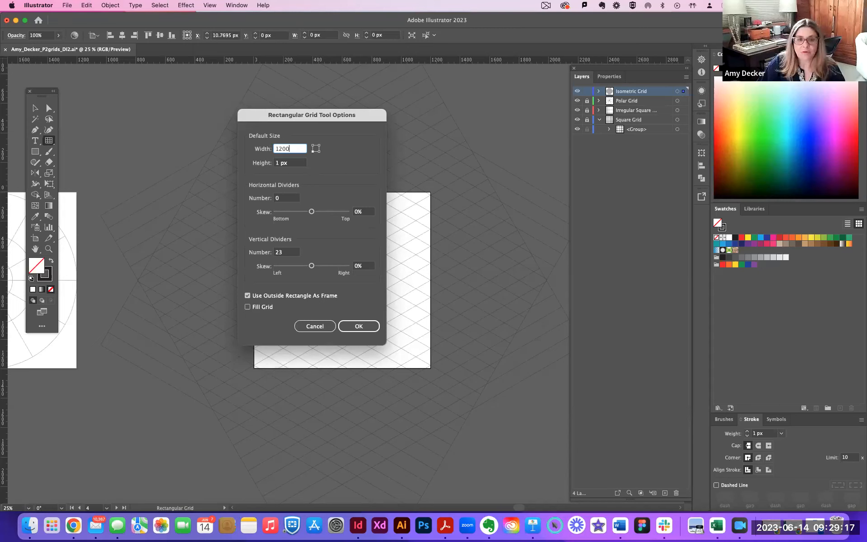
key(Tab)
text(1200)
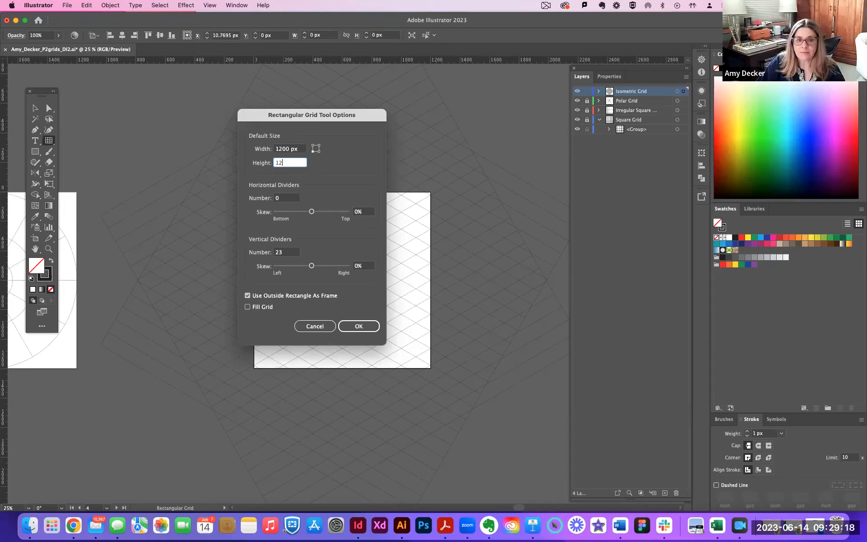
key(Tab)
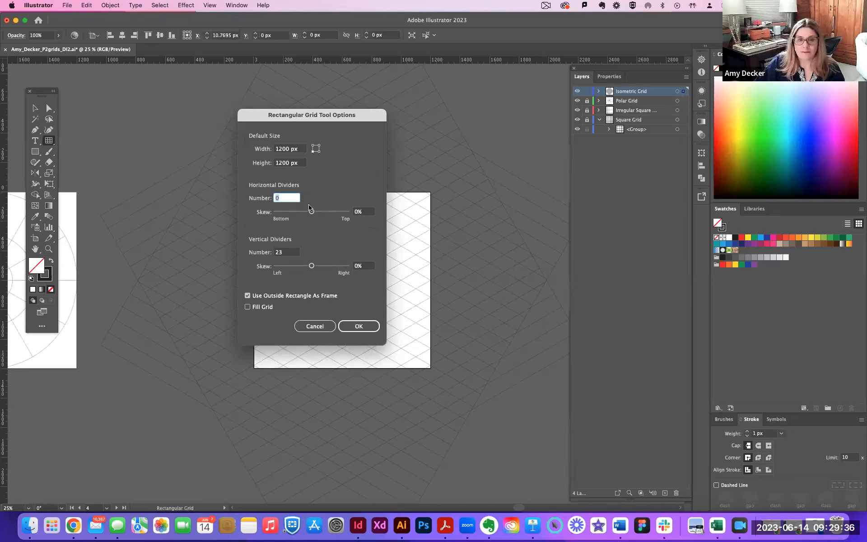
click(291, 254)
text(11)
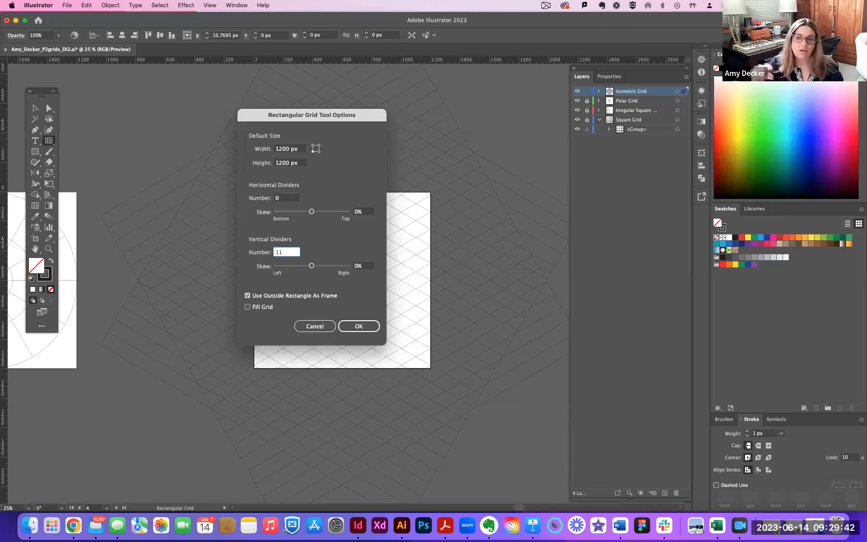
click(365, 326)
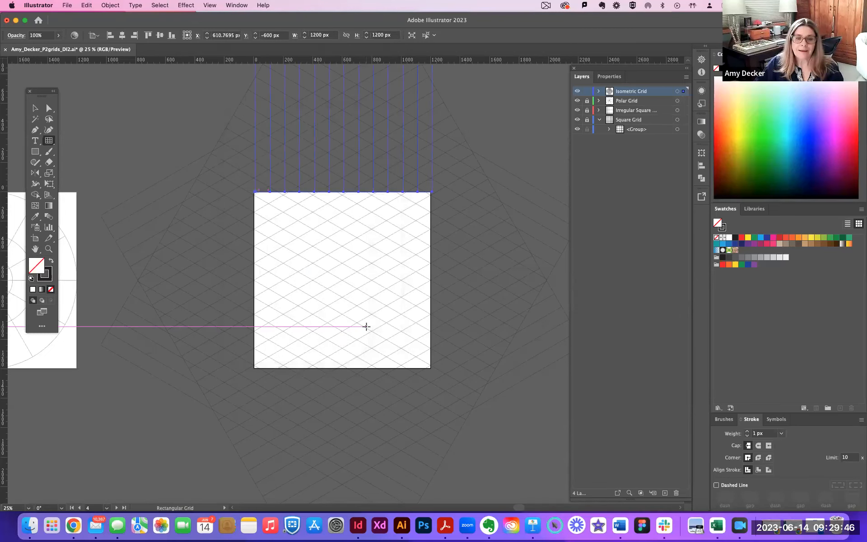
Center the new vertical-line grid horizontally and vertically on the artboard.
key(v)
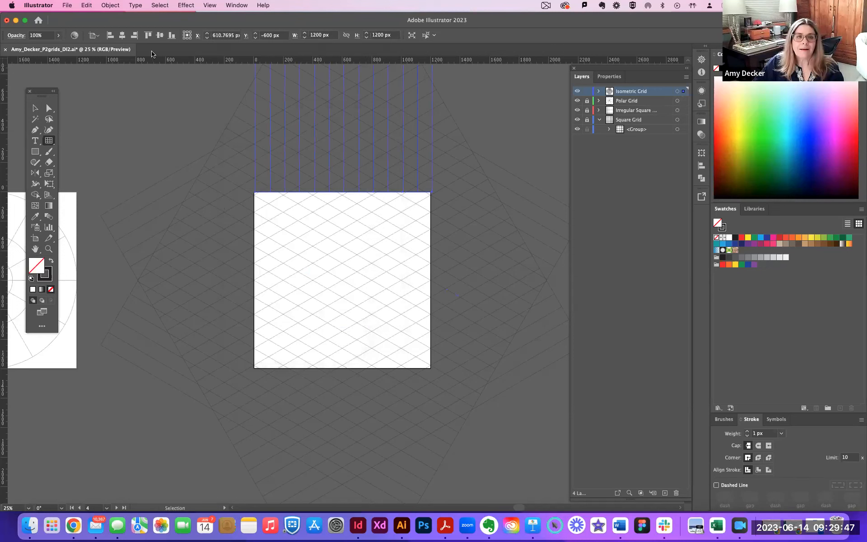
click(122, 36)
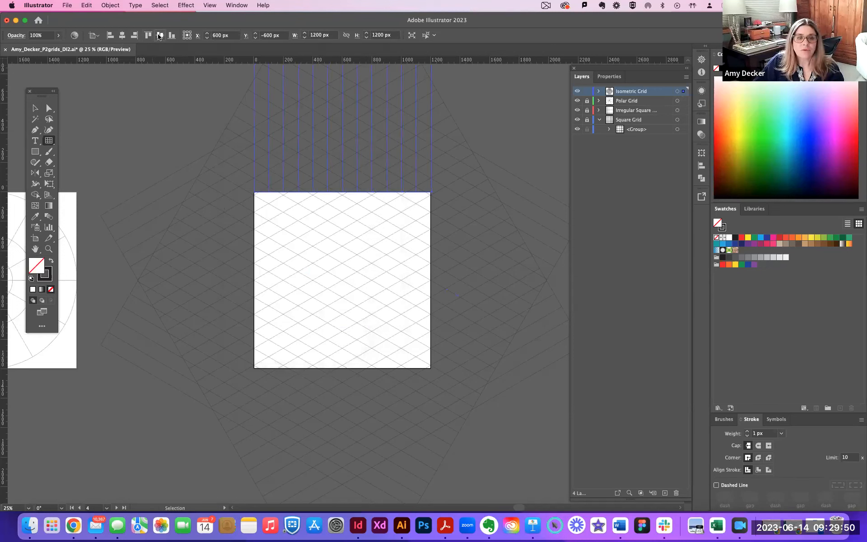
click(159, 36)
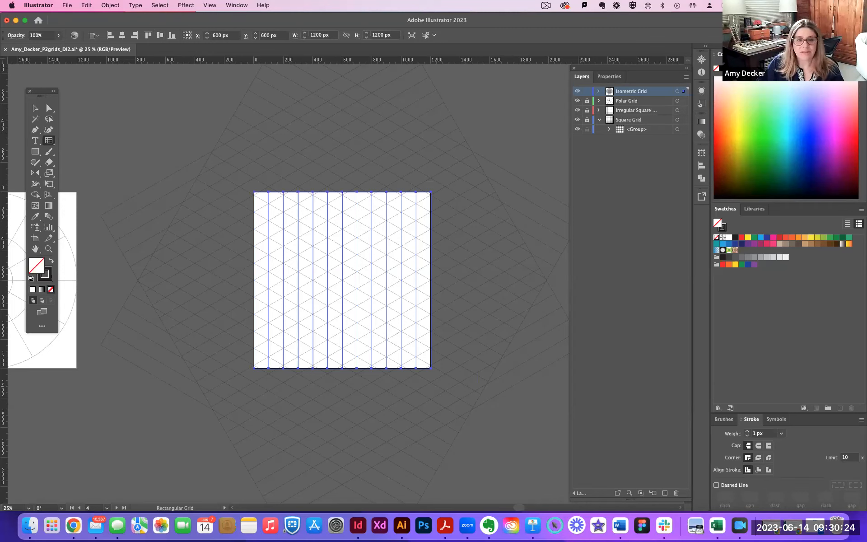
Examine how the vertical lines meet the diagonal intersections along the artboard's upper and lower edges.
key(super)
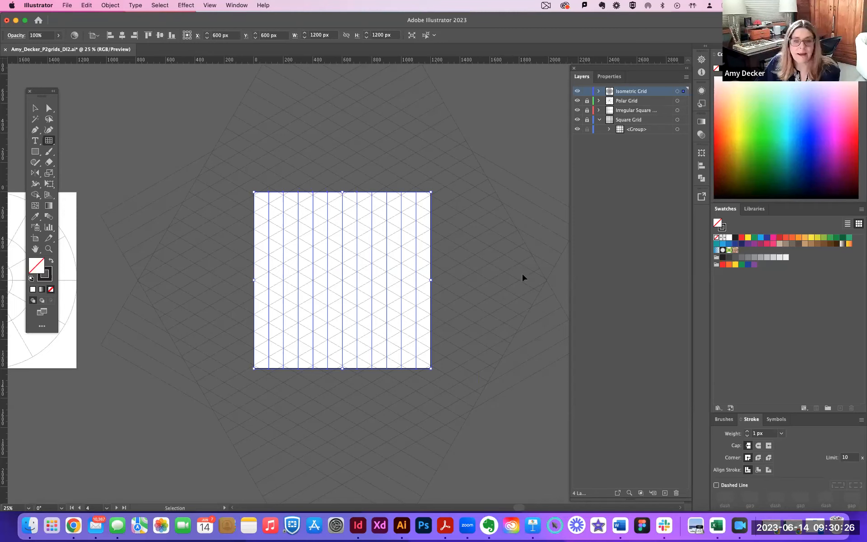
key(super+equal)
key(super+equal)
key(super+equal)
key(space)
drag(453, 222, 402, 340)
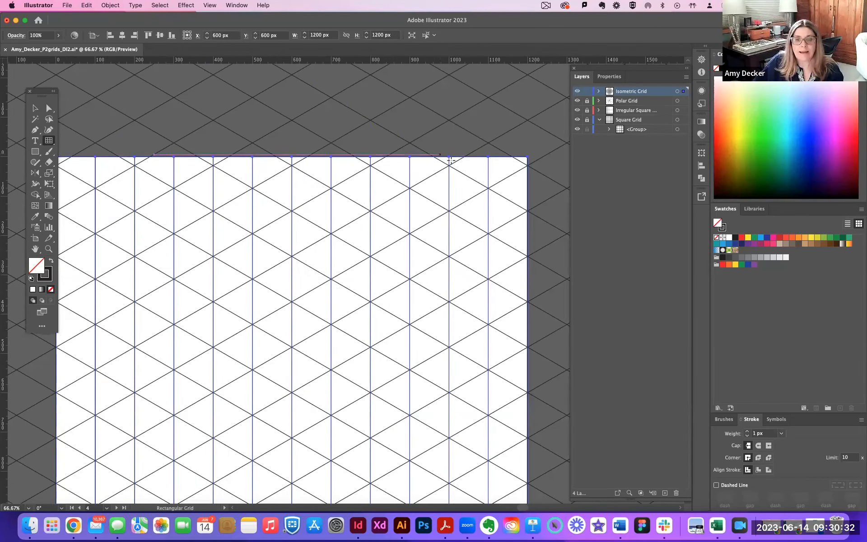
key(space)
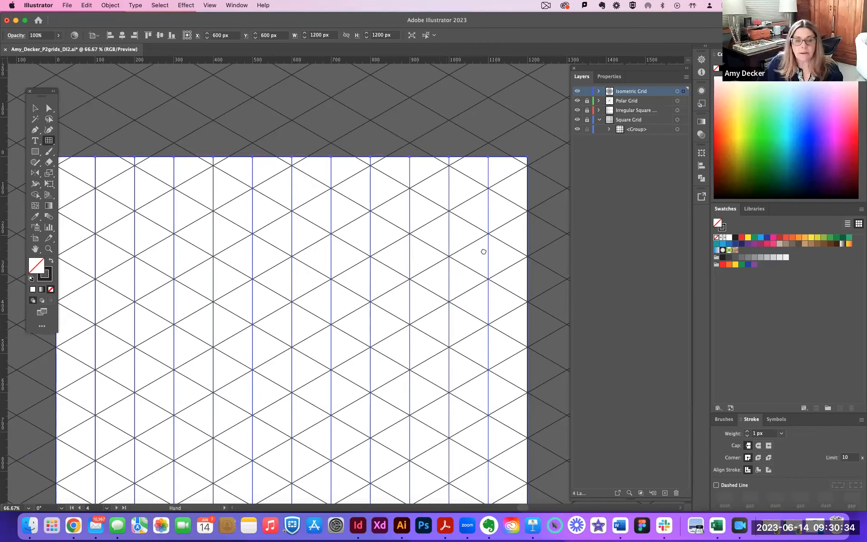
drag(497, 220, 493, 110)
drag(409, 428, 407, 343)
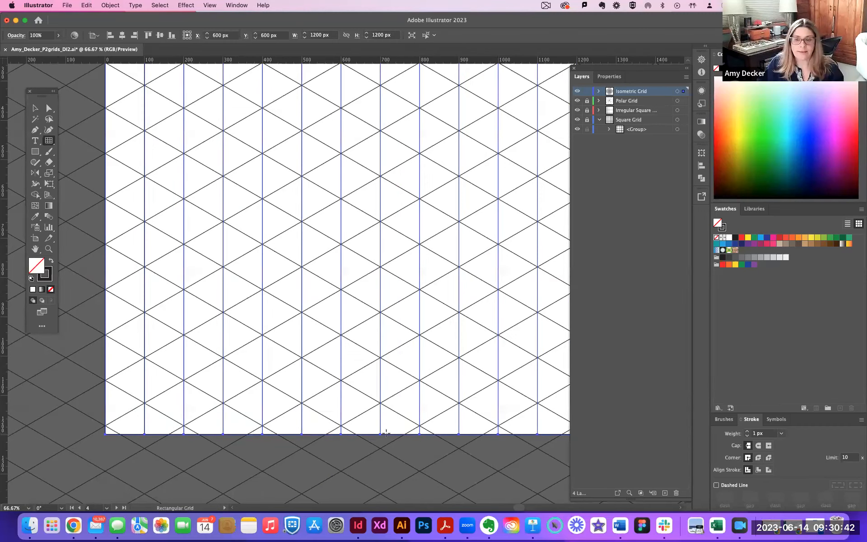
scroll(385, 432, right, 3)
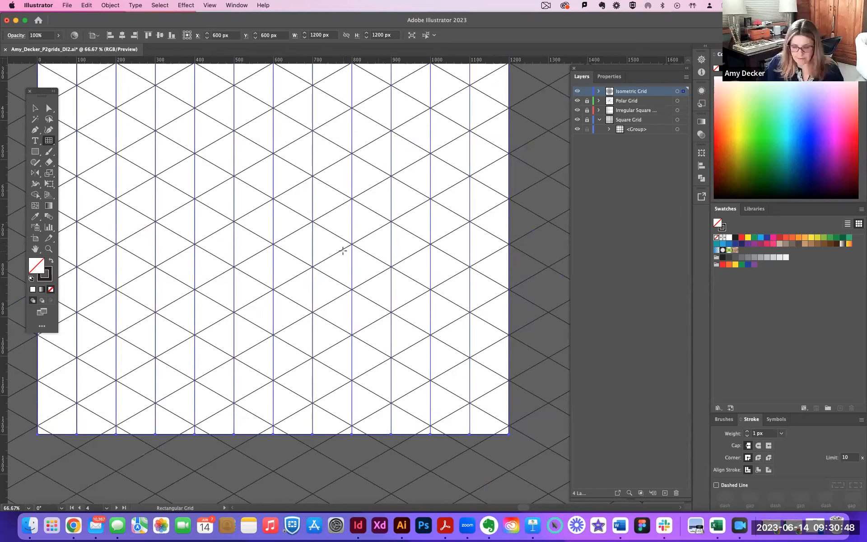
key(super+minus)
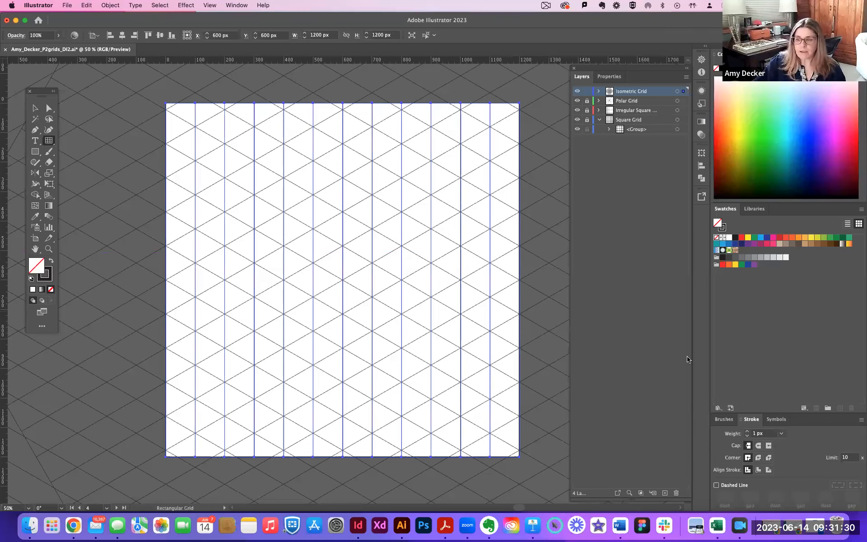
click(35, 108)
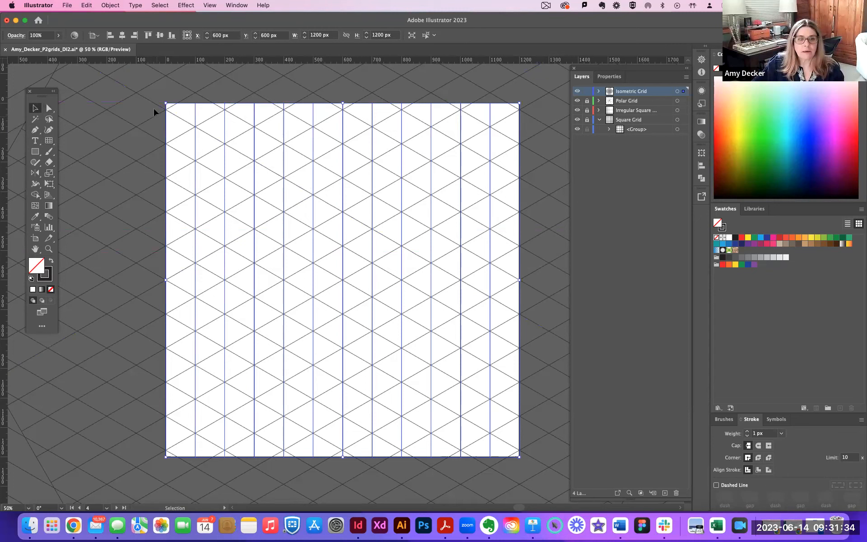
key(a)
click(487, 195)
key(super+minus)
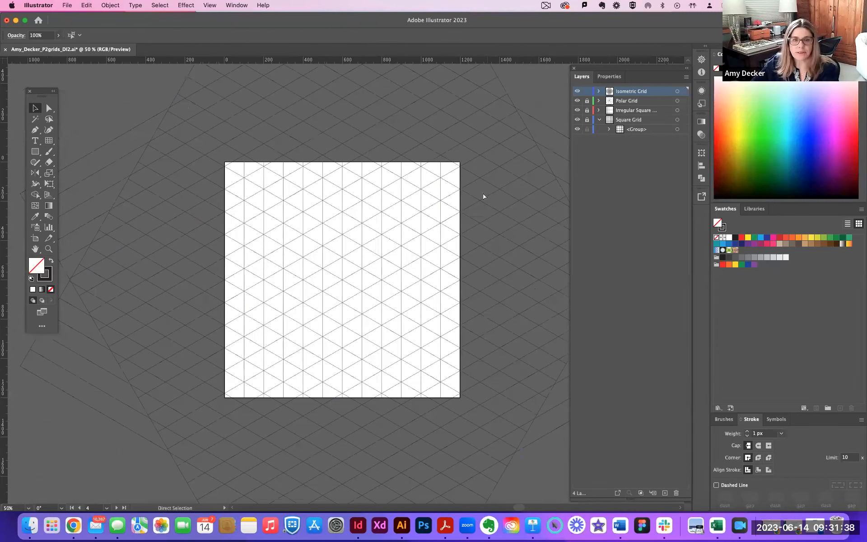
key(super+minus)
key(super+minus)
key(super+minus)
key(v)
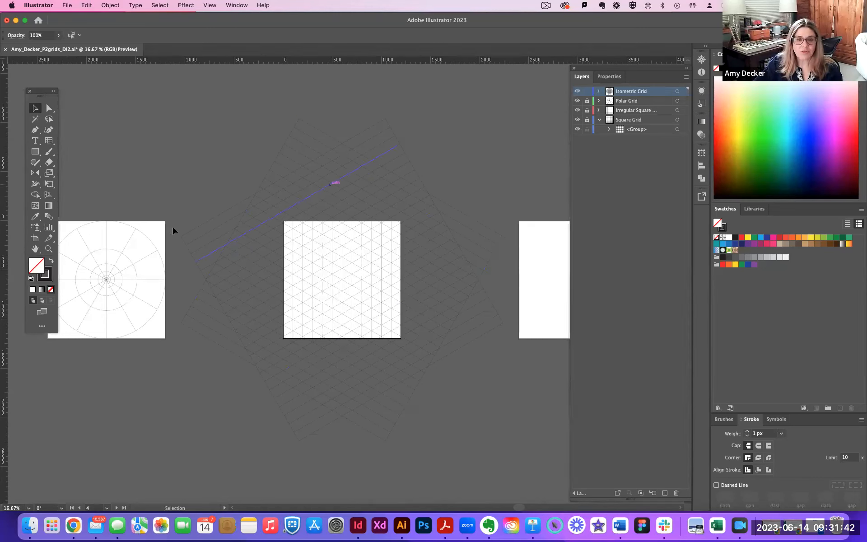
key(a)
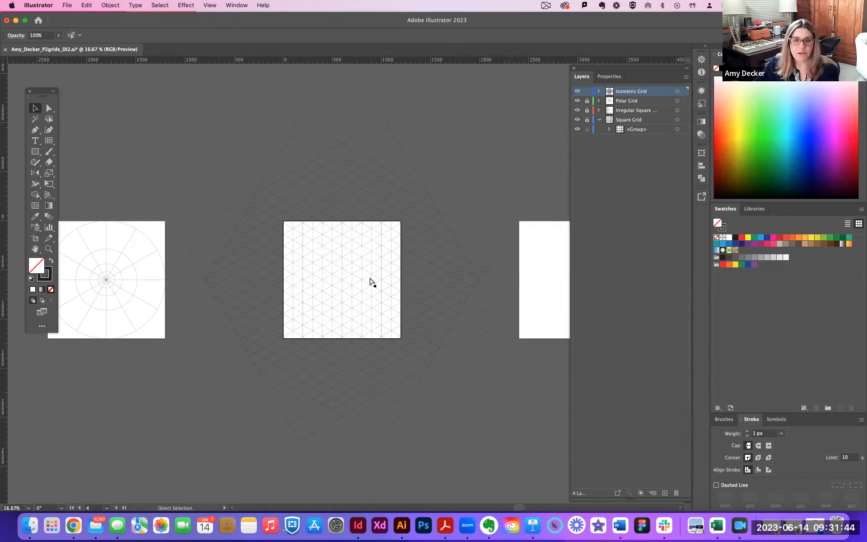
key(super+equal)
key(v)
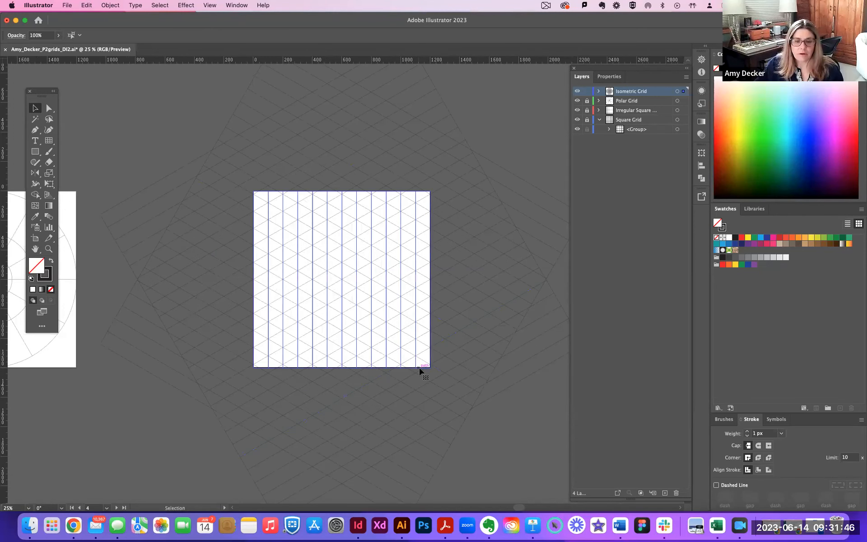
Select the vertical-line grid together with both diagonal grids.
click(420, 371)
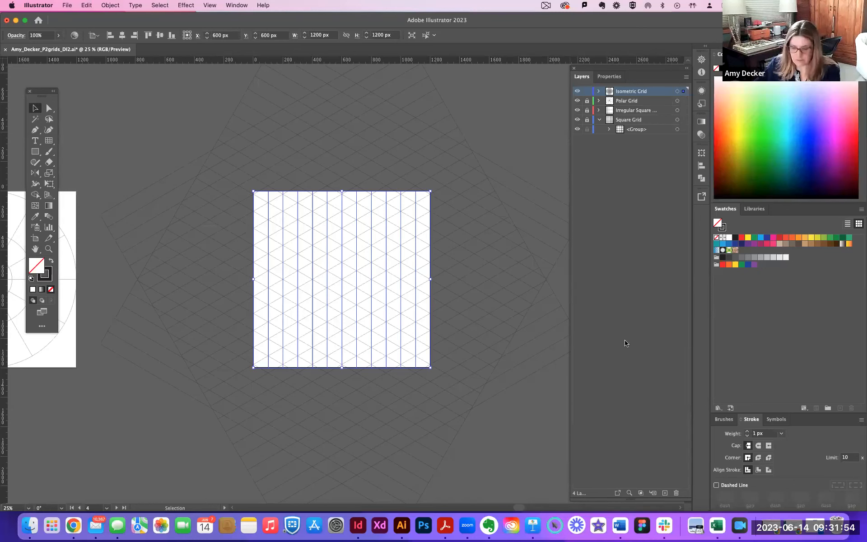
key(super+equal)
key(super+equal)
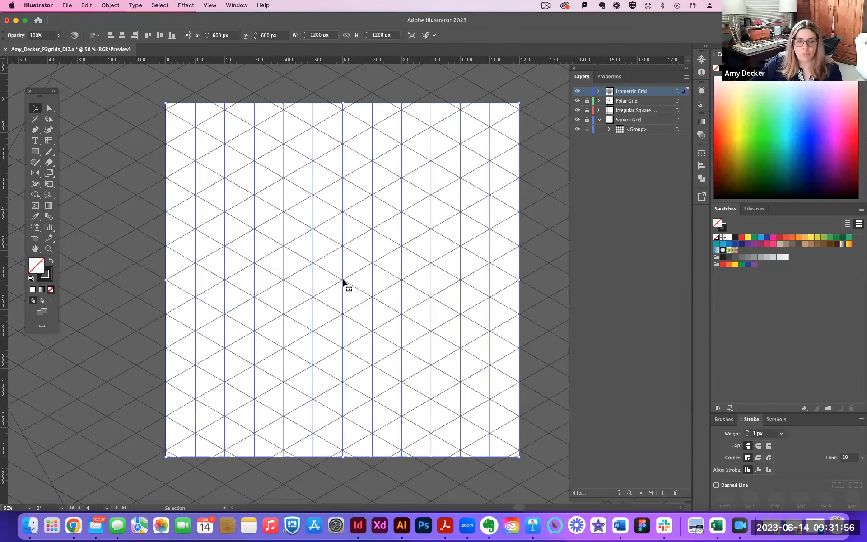
click(340, 279)
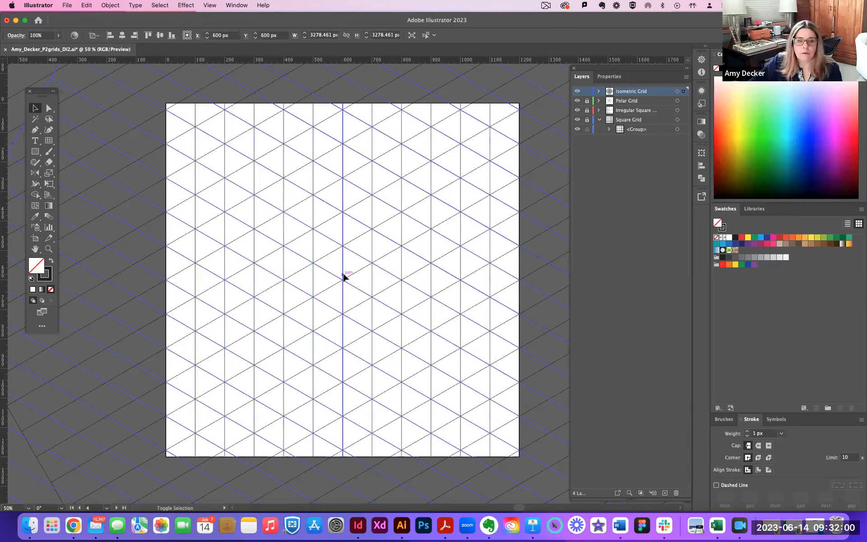
shift+click(343, 277)
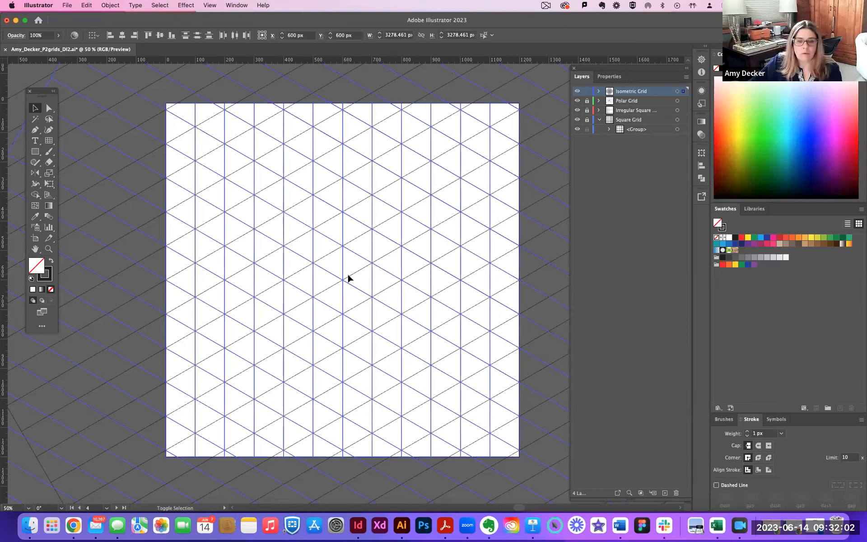
shift+click(348, 276)
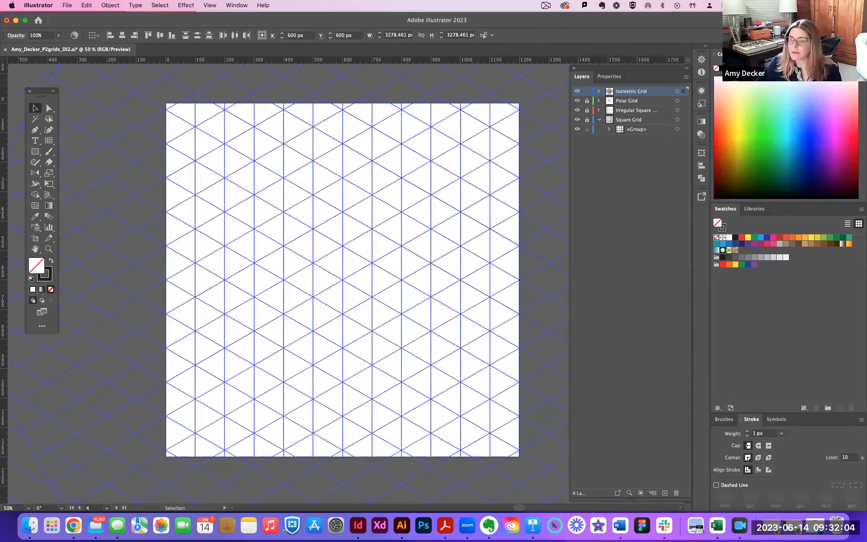
Shorten only the vertical-line grid at its bottom and top edges to meet the nearest diagonal intersections, with a height of about 1155 px.
click(494, 457)
click(343, 454)
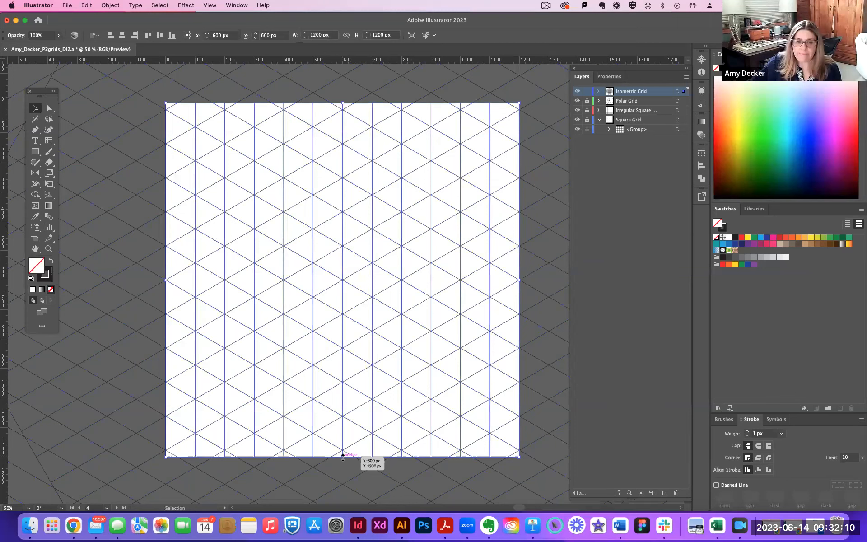
click(499, 457)
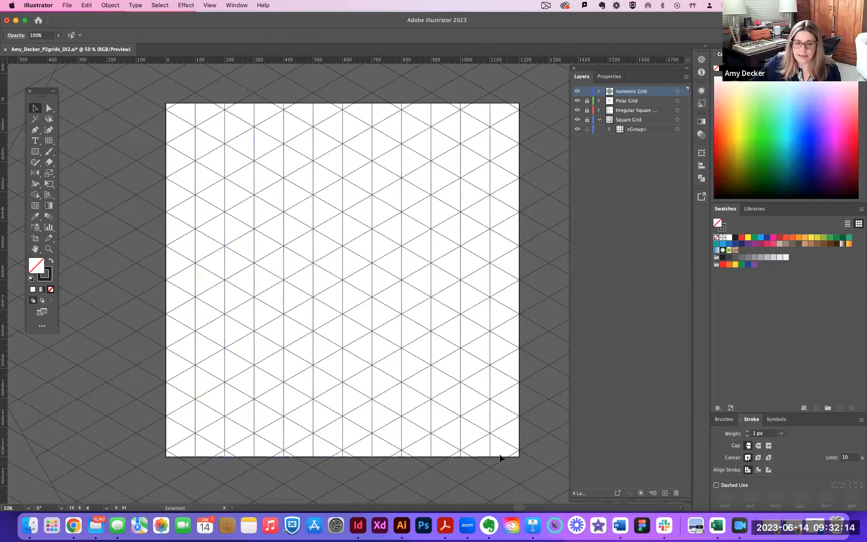
click(345, 457)
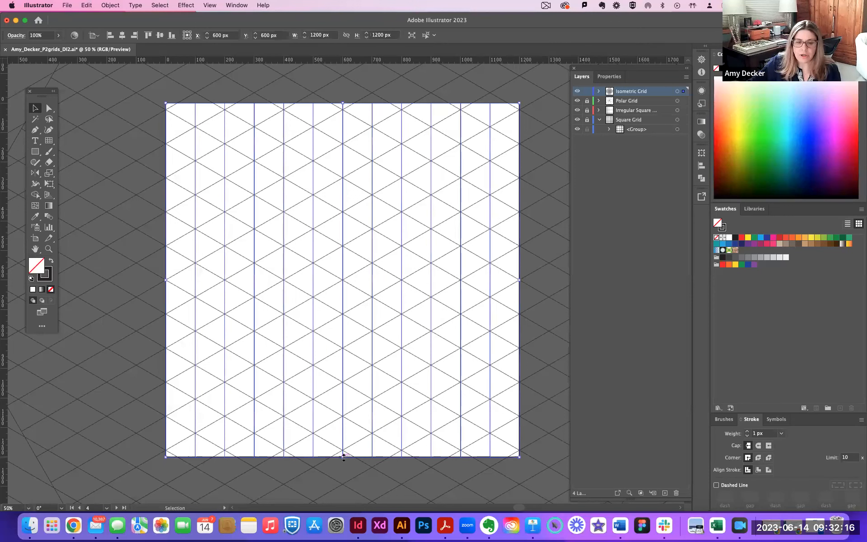
drag(344, 456, 343, 451)
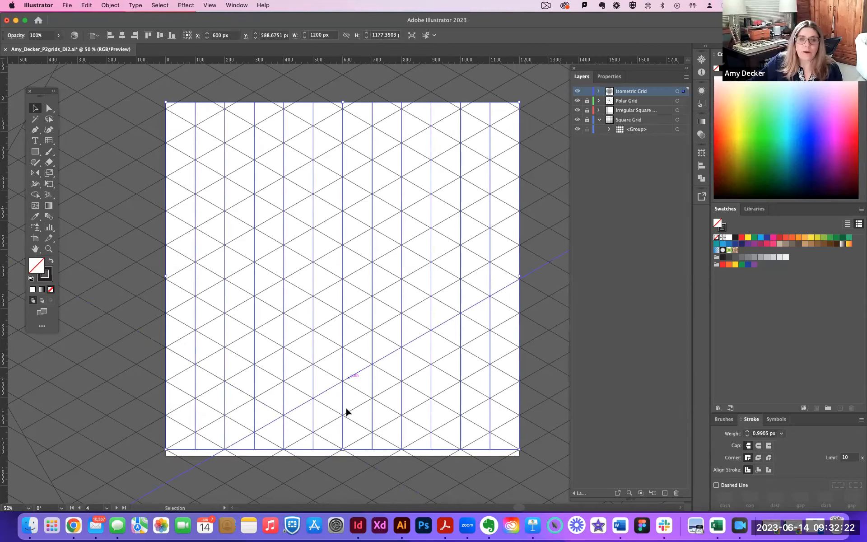
drag(343, 103, 343, 109)
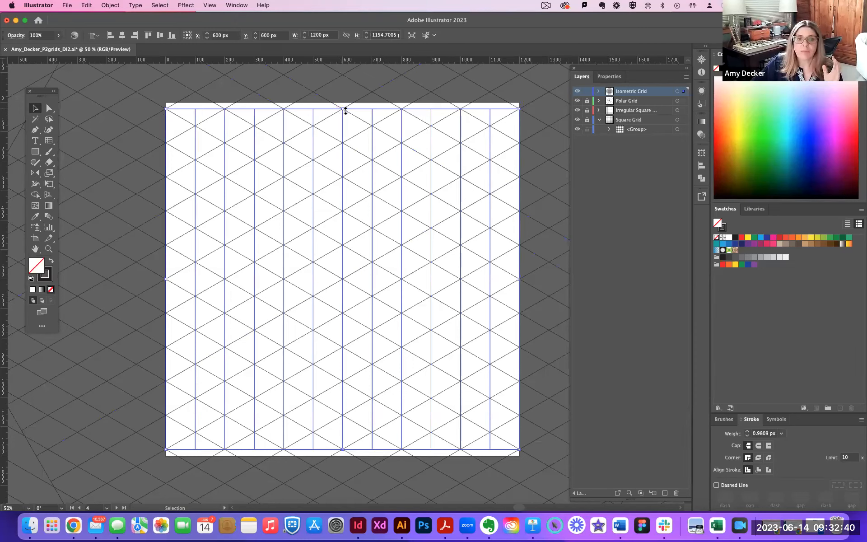
Fine-tune the vertical-line grid's top and bottom edges at close zoom to snap to the diagonal intersections, and deselect it.
key(super+equal)
key(super+equal)
key(space)
drag(351, 203, 356, 225)
scroll(355, 225, up, 5)
drag(345, 185, 344, 185)
key(space)
drag(351, 316, 338, 73)
scroll(356, 254, down, 10)
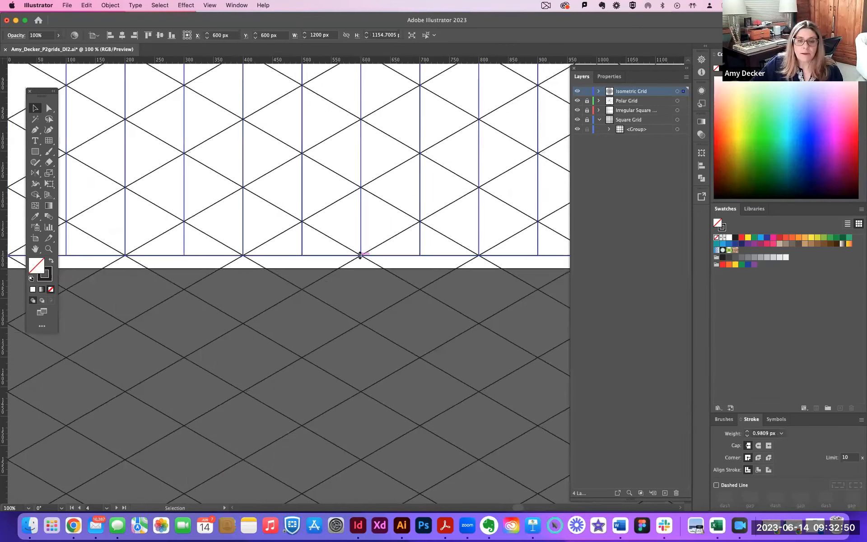
drag(361, 255, 361, 254)
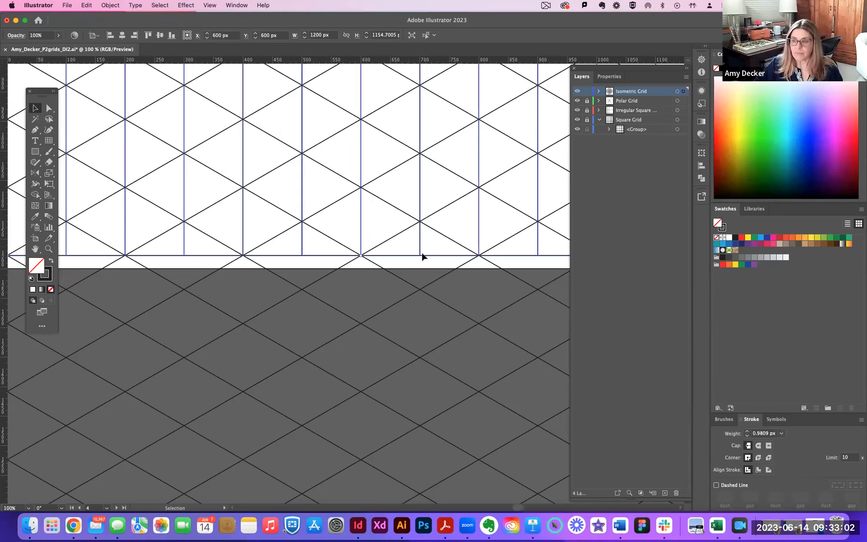
click(488, 285)
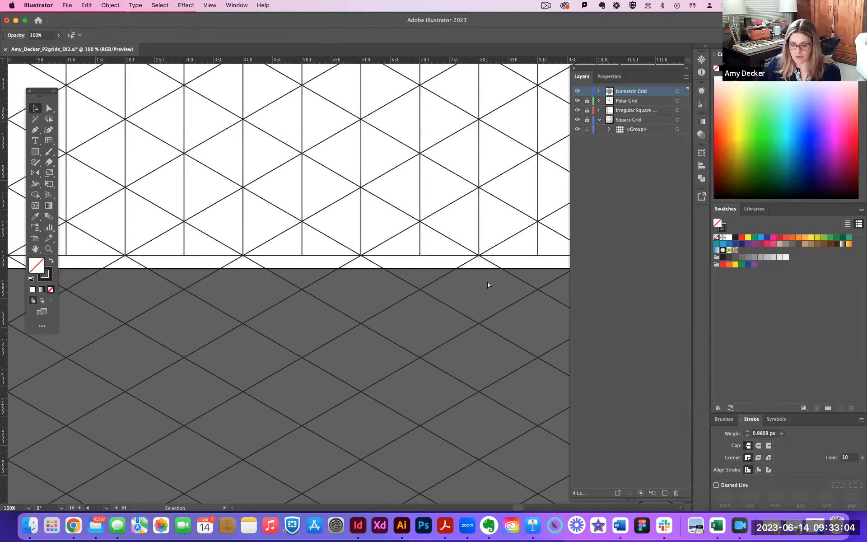
key(super+minus)
key(super+minus)
key(super+minus)
drag(469, 296, 453, 365)
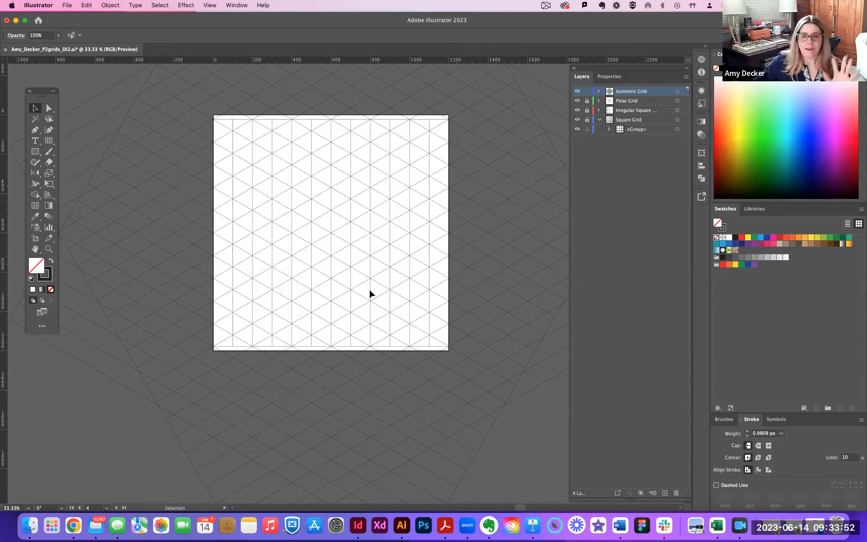
Select the vertical-line grid and both diagonal grids together and split them at every intersection with the Pathfinder Outline operation.
key(super+Tab)
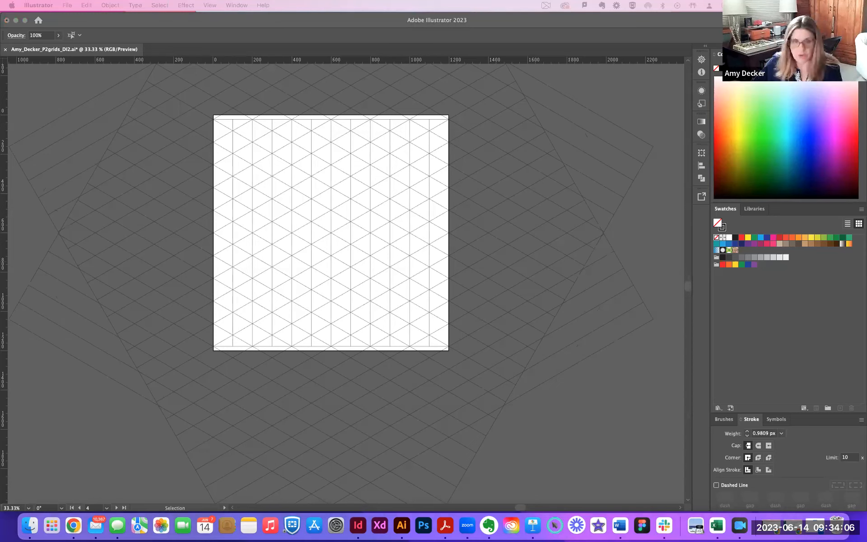
click(608, 117)
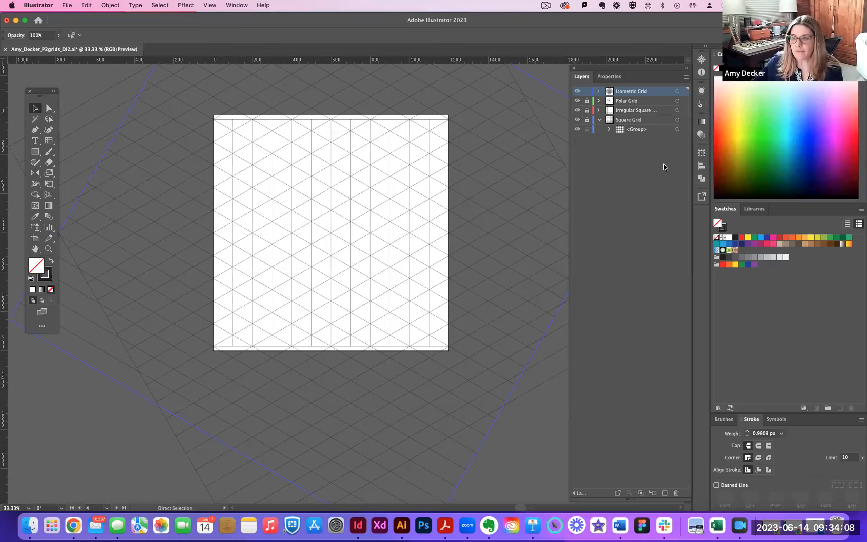
key(super+minus)
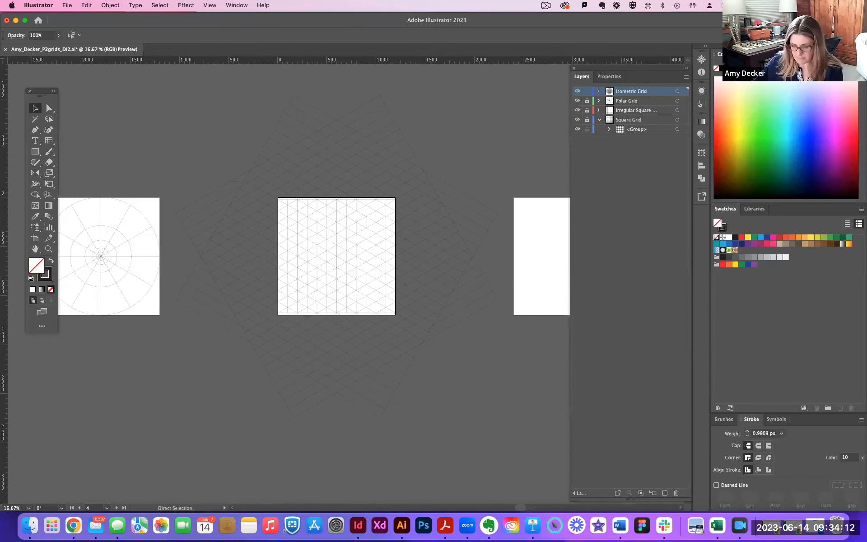
key(super+Tab)
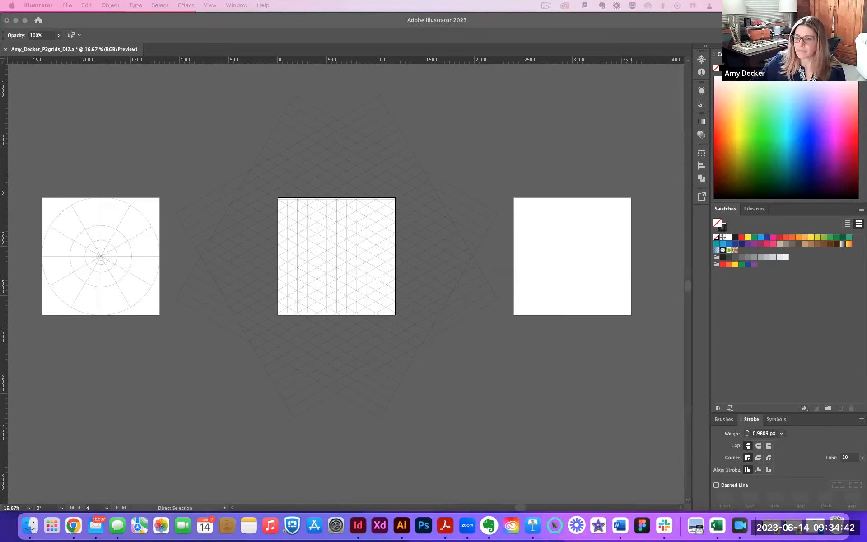
click(199, 139)
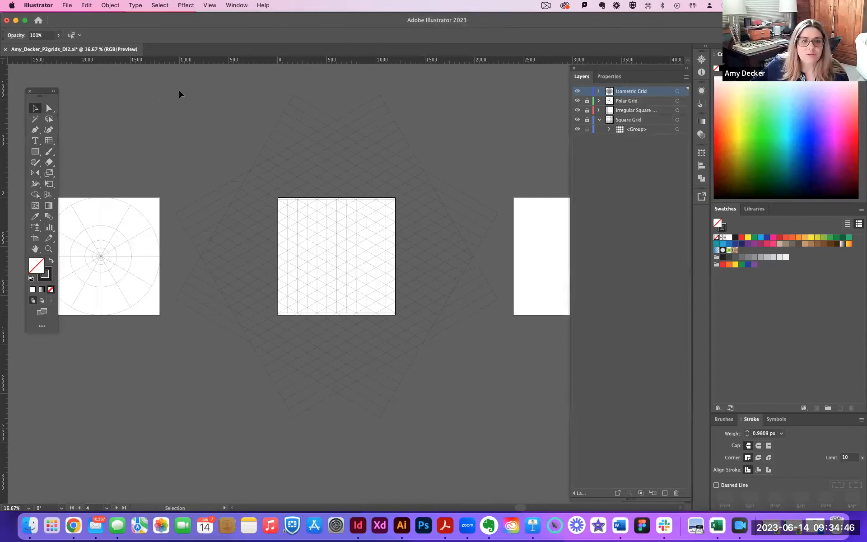
drag(194, 115, 499, 407)
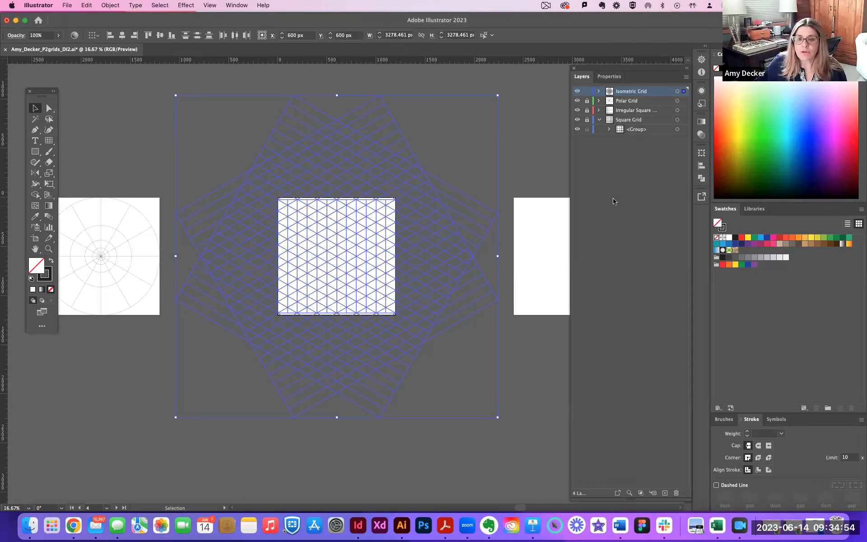
click(702, 178)
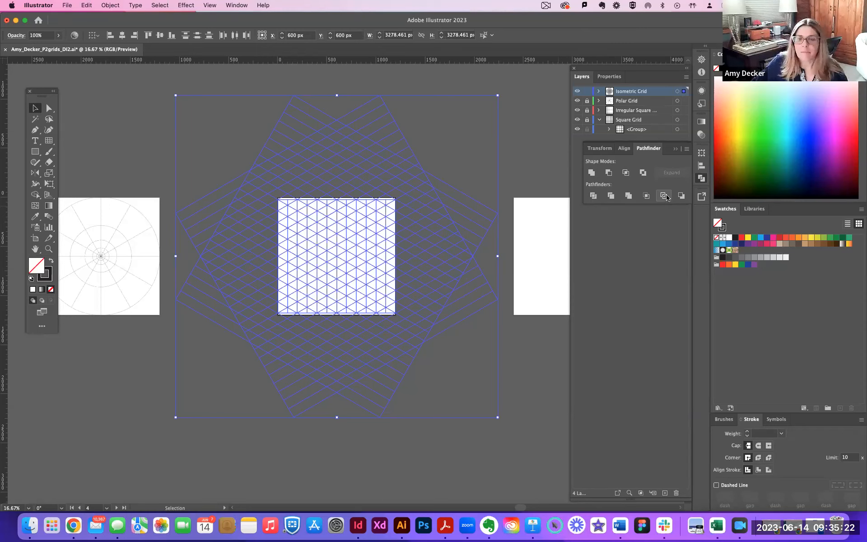
click(663, 196)
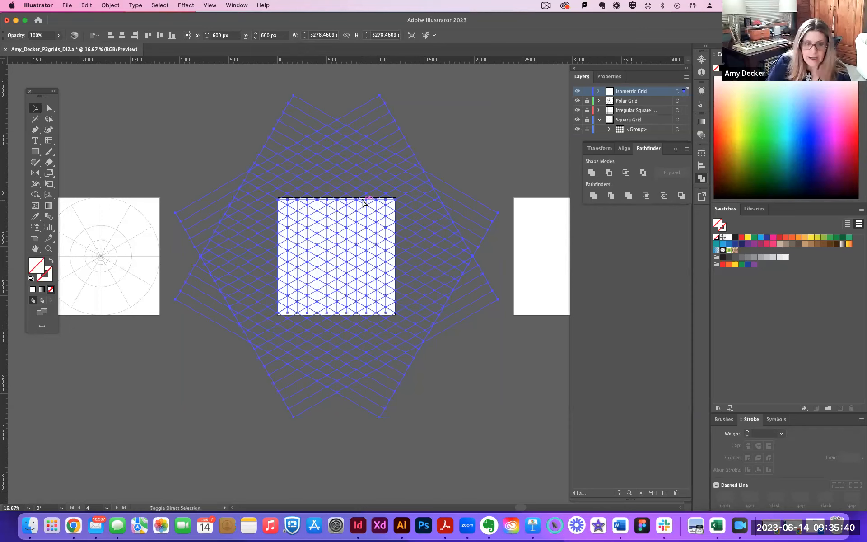
Hide the artboards and select the split isometric lines with the Direct Selection tool.
key(super+y)
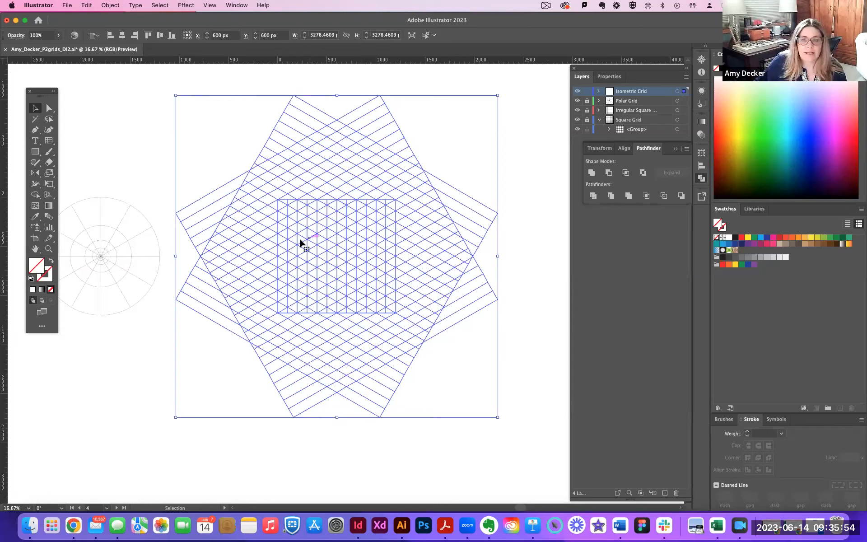
click(49, 108)
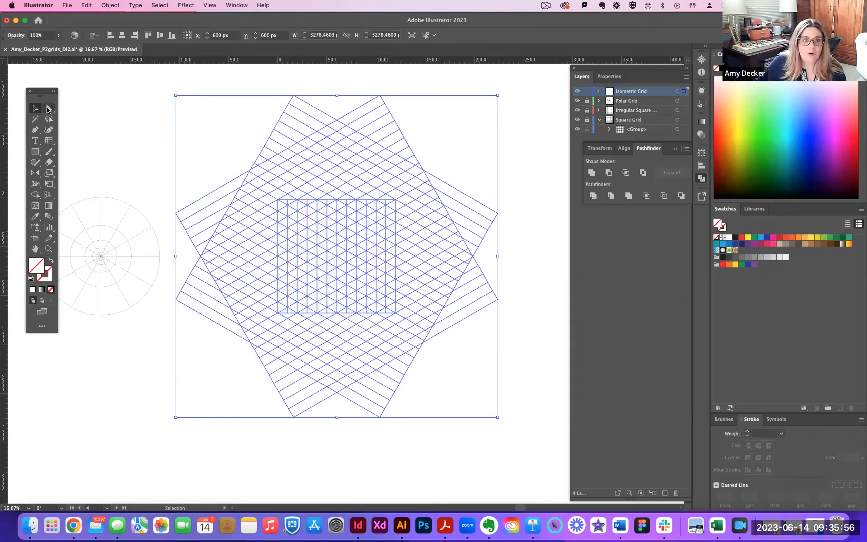
click(117, 113)
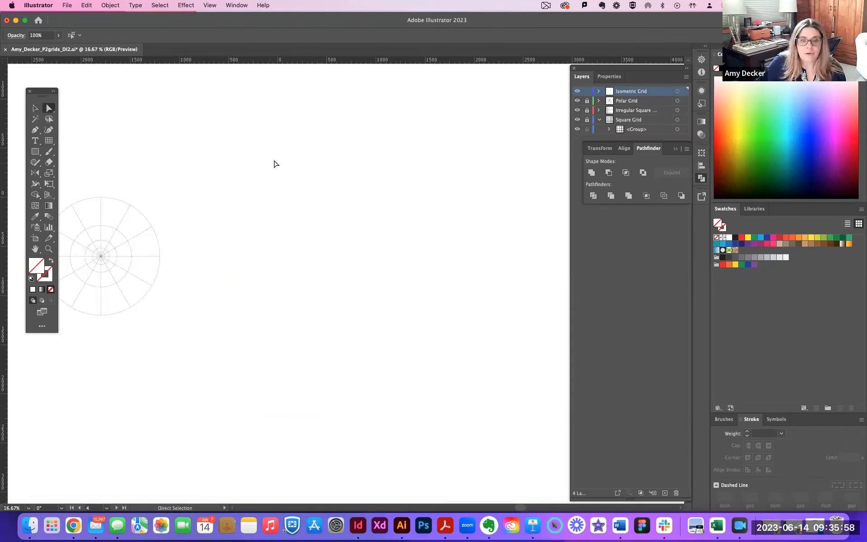
super+click(273, 161)
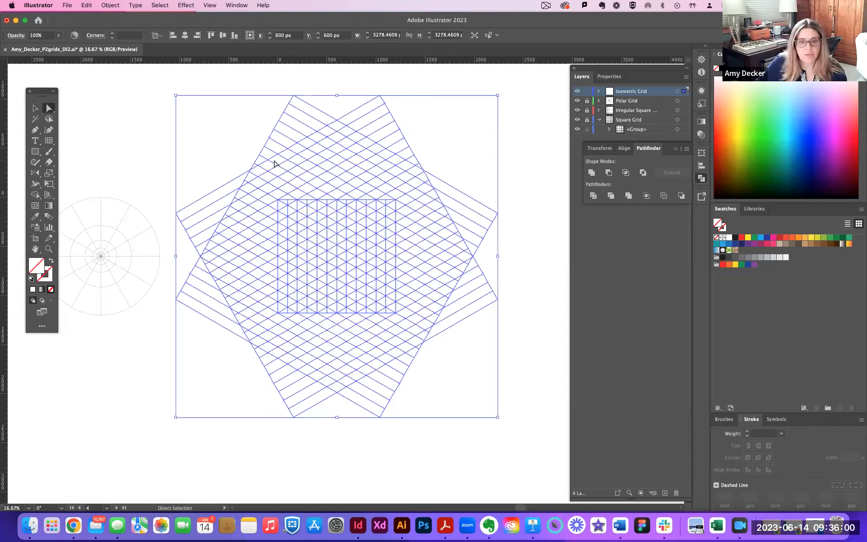
click(44, 272)
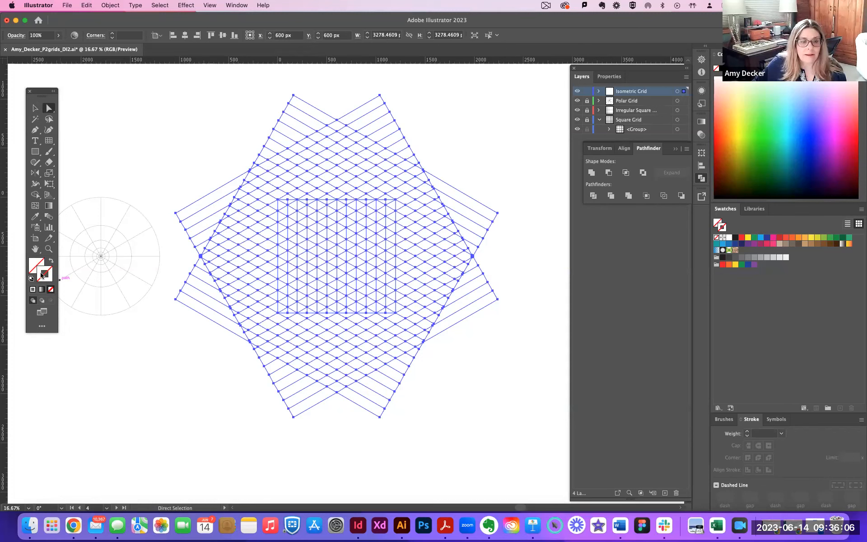
double_click(45, 274)
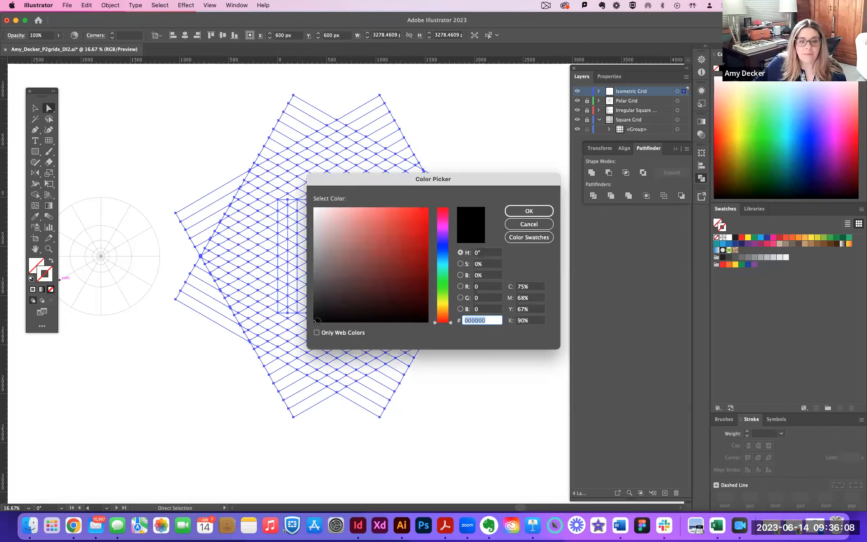
click(529, 212)
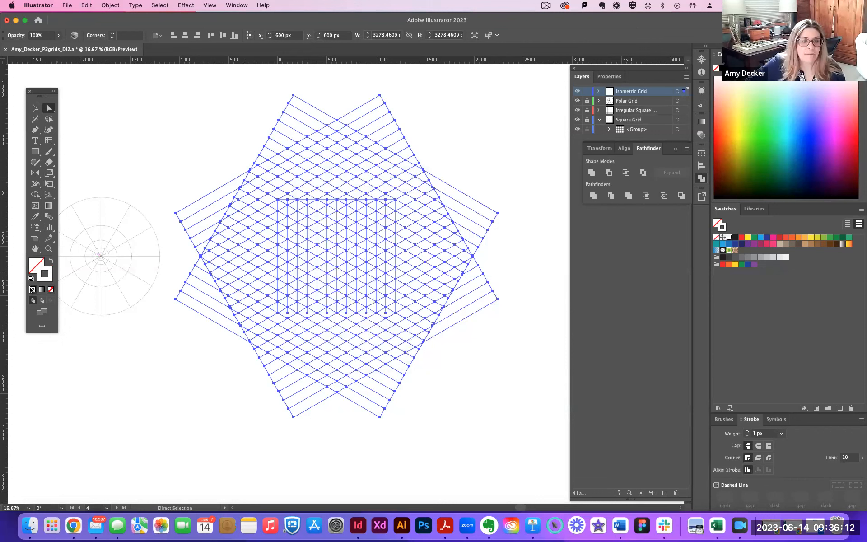
click(49, 289)
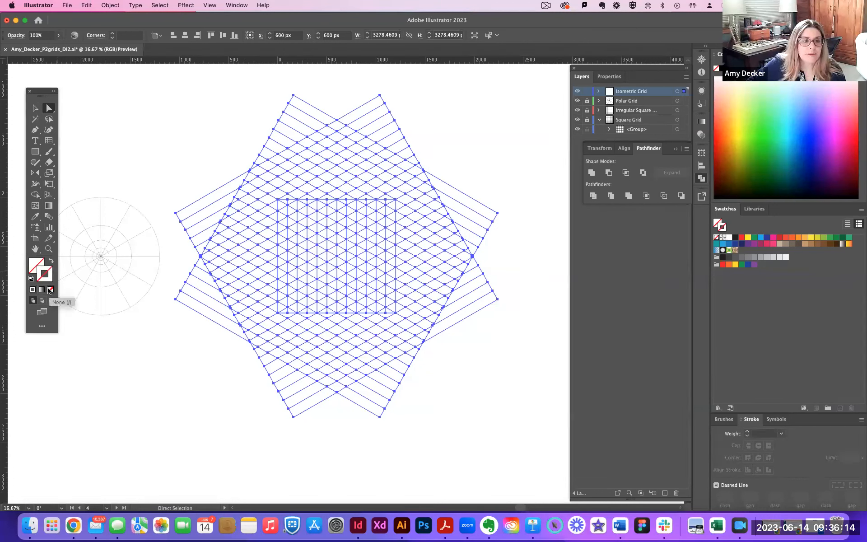
Give the selected isometric lines a black 1 px stroke and deselect them.
double_click(47, 280)
drag(336, 233, 420, 319)
click(529, 211)
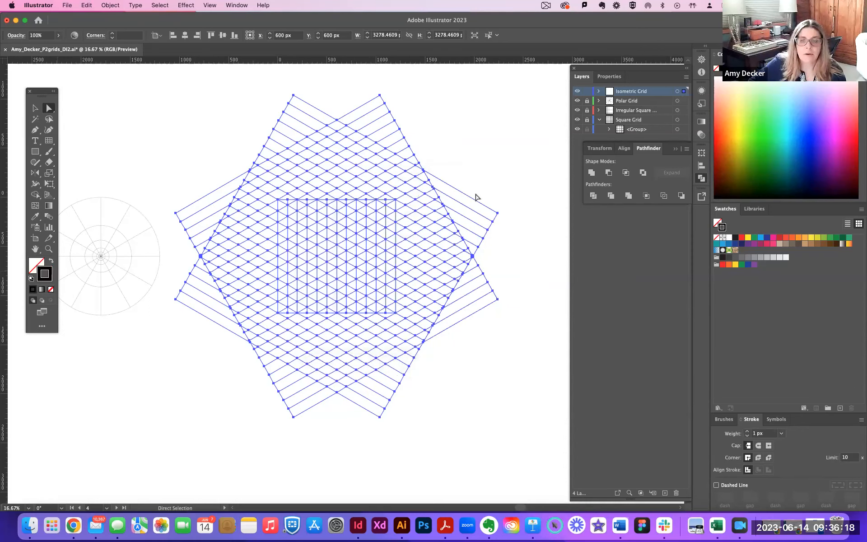
click(470, 123)
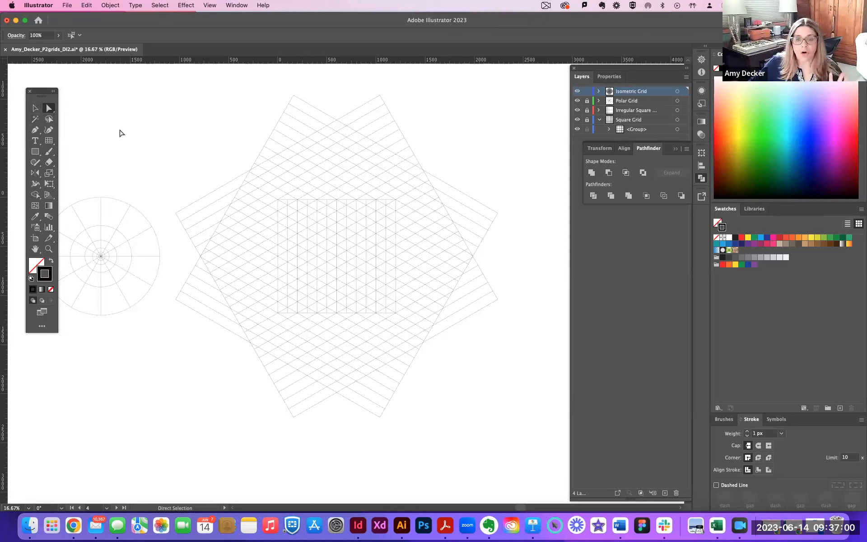
Delete the diagonal line segments extending beyond all four sides of the vertical-line grid.
drag(184, 83, 507, 195)
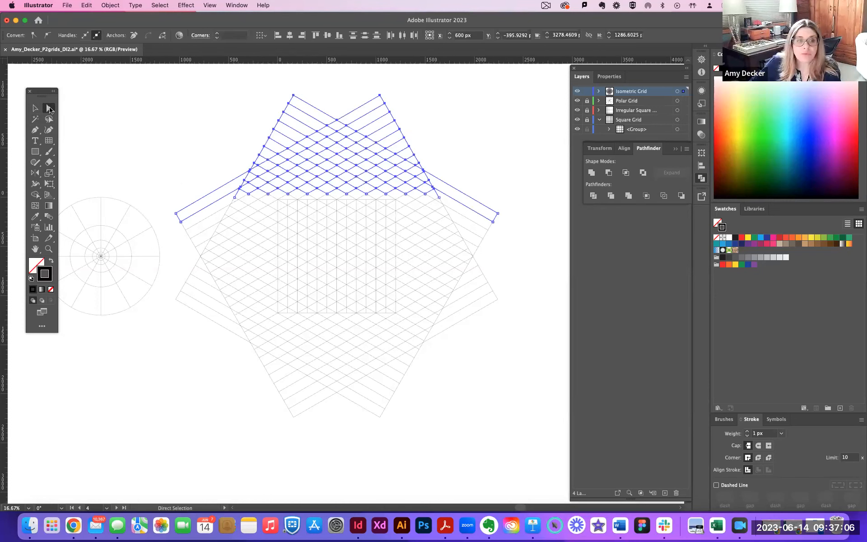
key(Delete)
drag(396, 149, 516, 329)
key(Delete)
drag(451, 323, 220, 442)
key(Delete)
click(185, 196)
drag(175, 173, 273, 333)
key(Delete)
click(270, 328)
Delete the leftover triangular peaks below and above the isometric grid, leaving straight lower and upper edges.
key(super+equal)
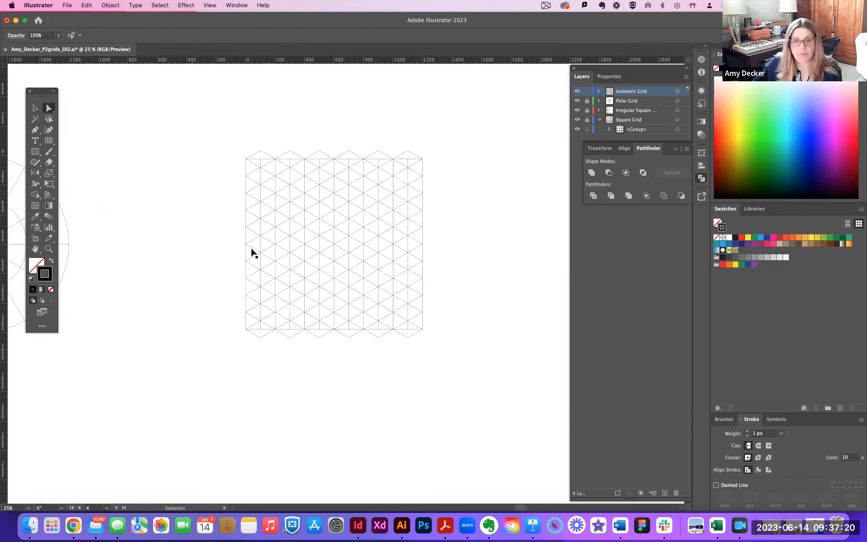
key(super+equal)
drag(218, 350, 469, 377)
key(Delete)
drag(190, 86, 505, 116)
key(Delete)
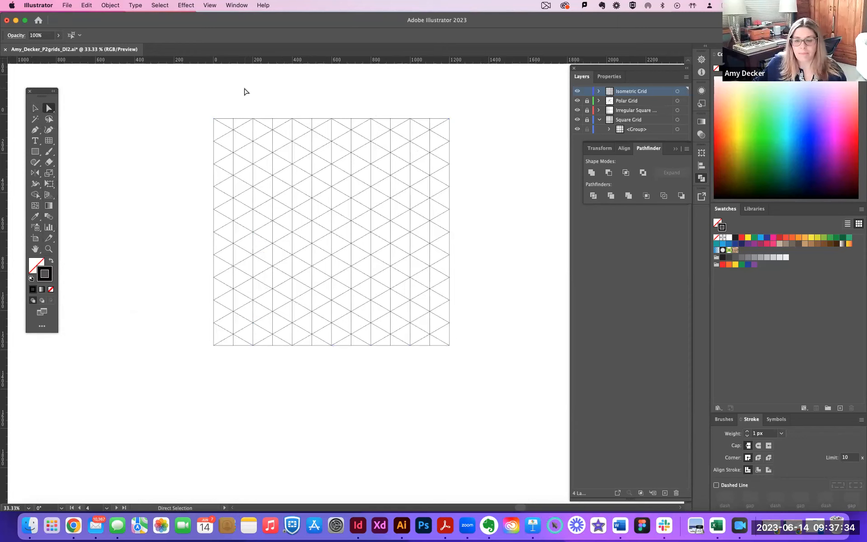
key(v)
key(a)
key(v)
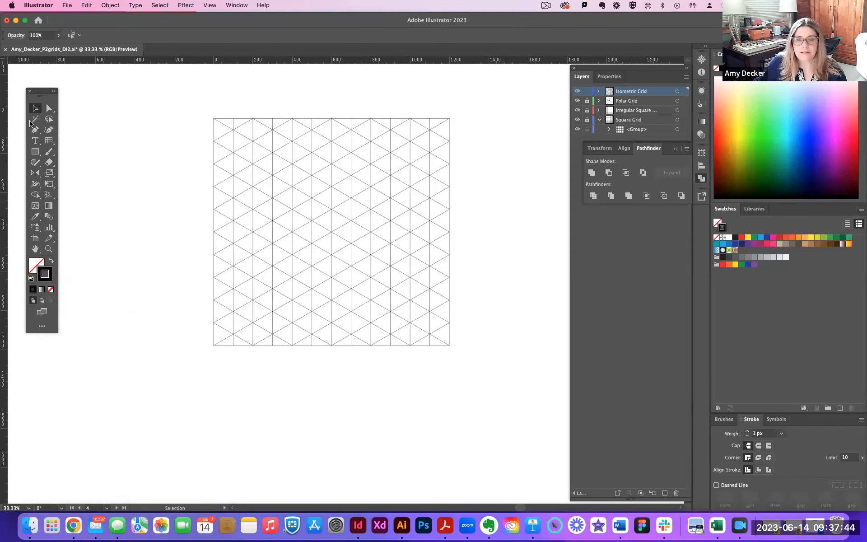
key(a)
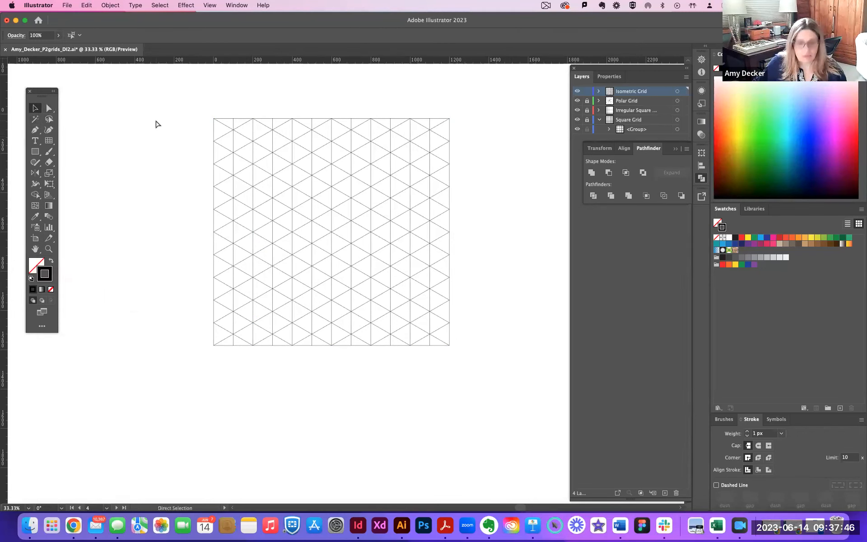
key(v)
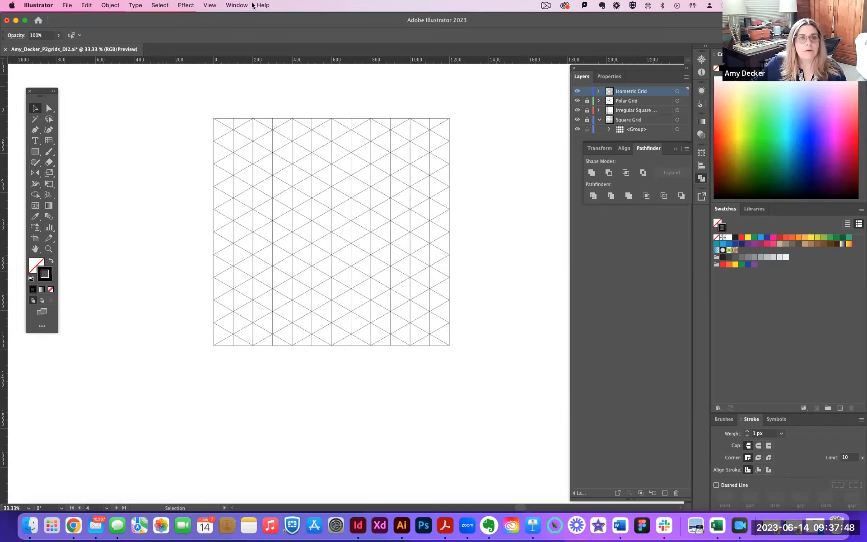
Switch the document display from Preview to Outline mode.
click(237, 5)
mouse_move(217, 5)
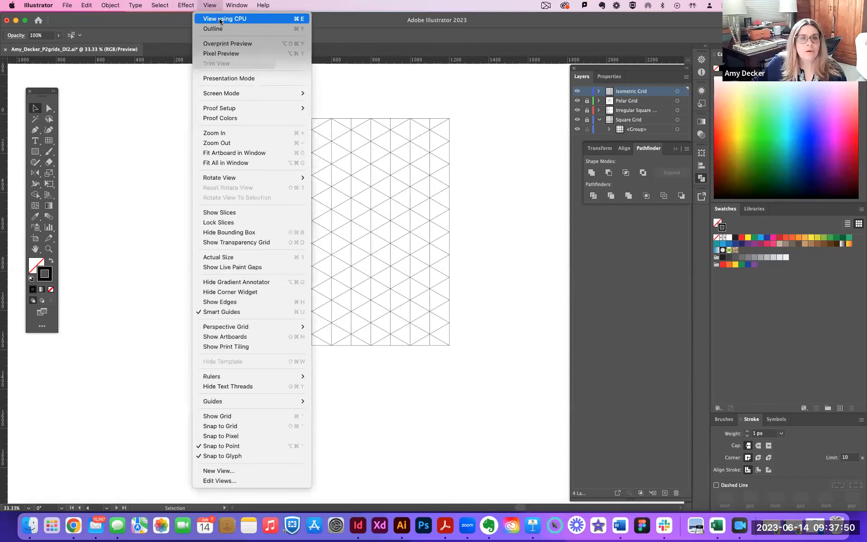
click(216, 29)
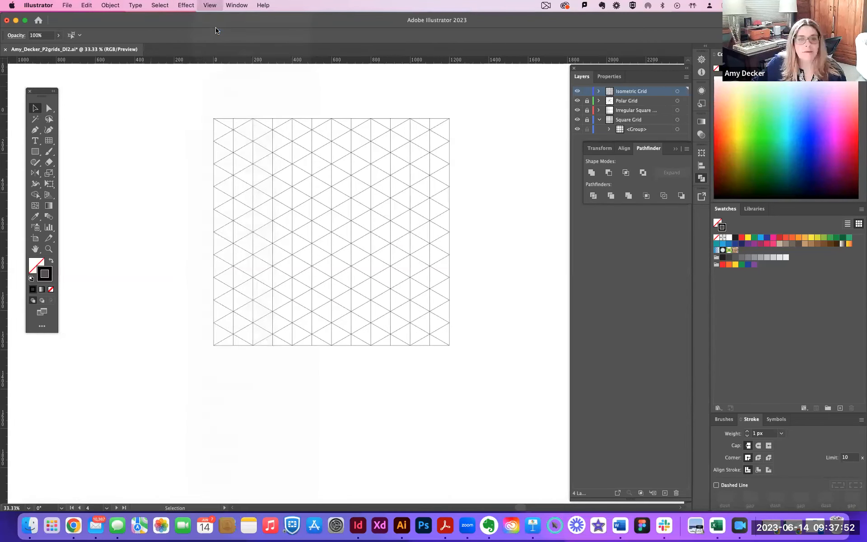
click(210, 6)
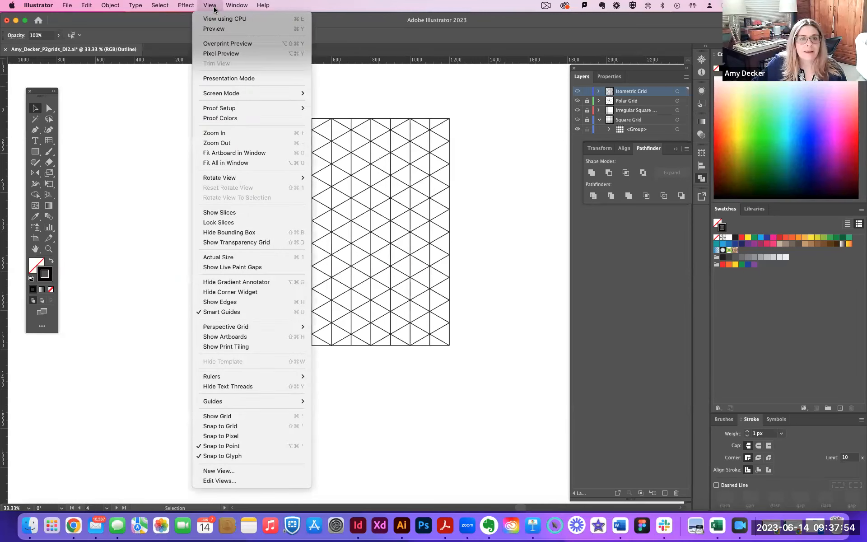
click(213, 6)
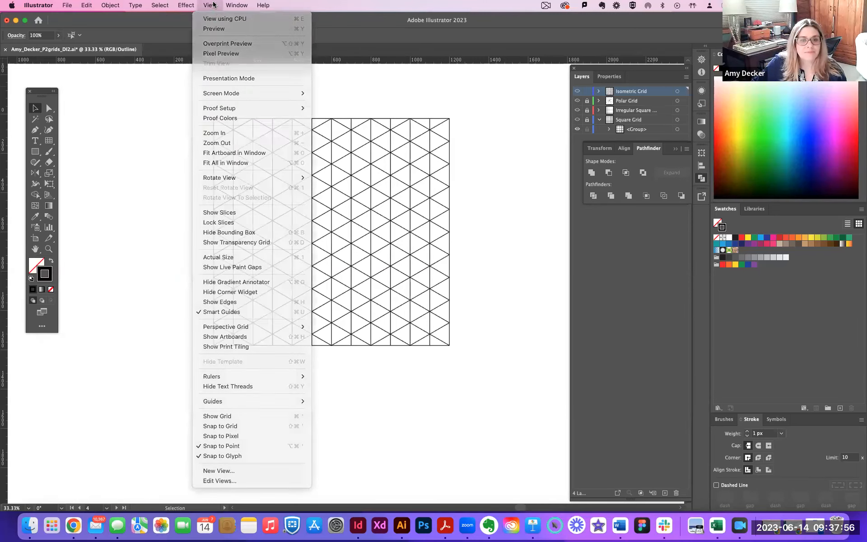
click(214, 5)
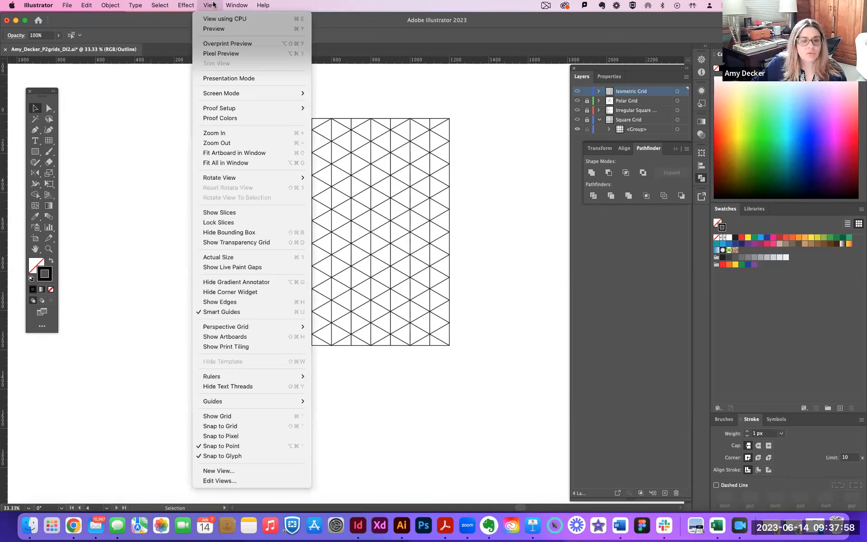
click(214, 5)
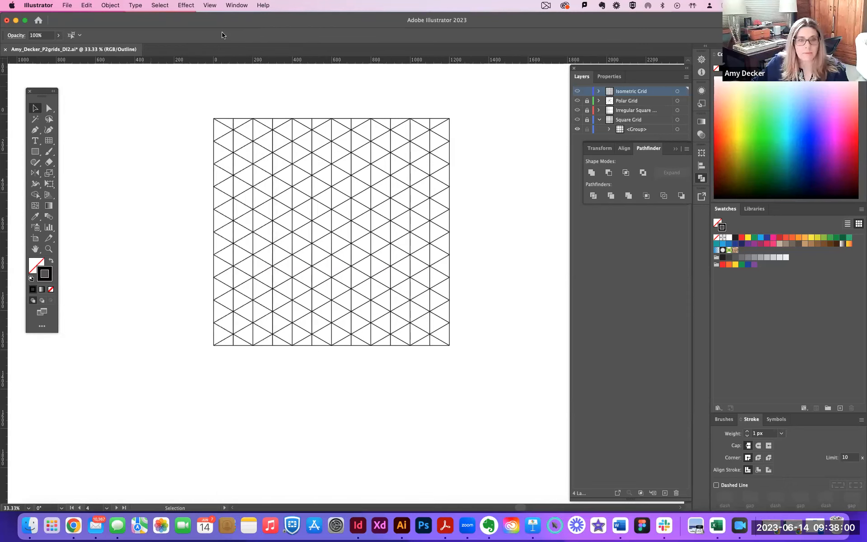
Inspect the size and position settings of Artboard 4 and accept them without edits.
key(super+minus)
key(super+minus)
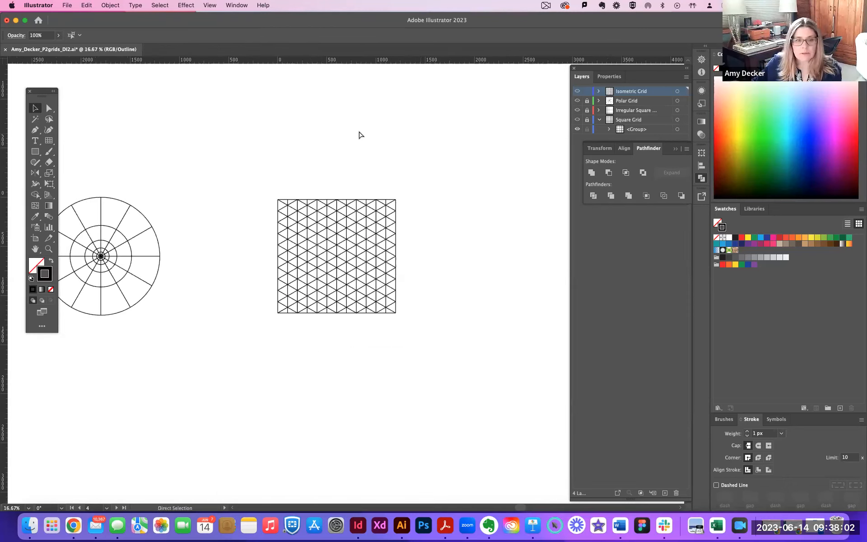
click(236, 5)
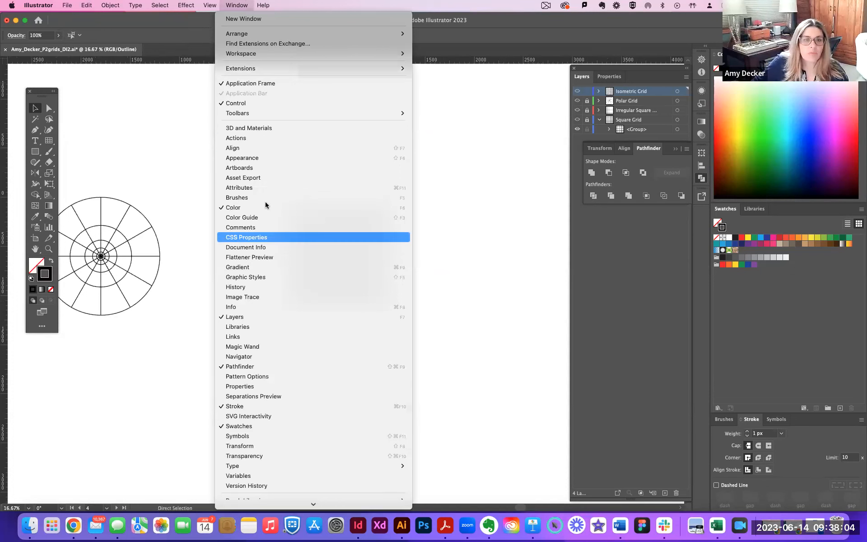
click(249, 168)
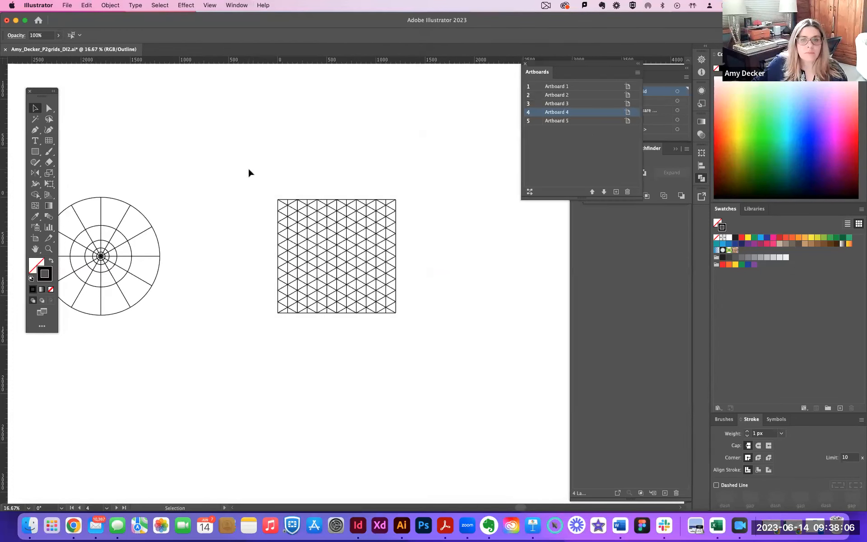
click(637, 72)
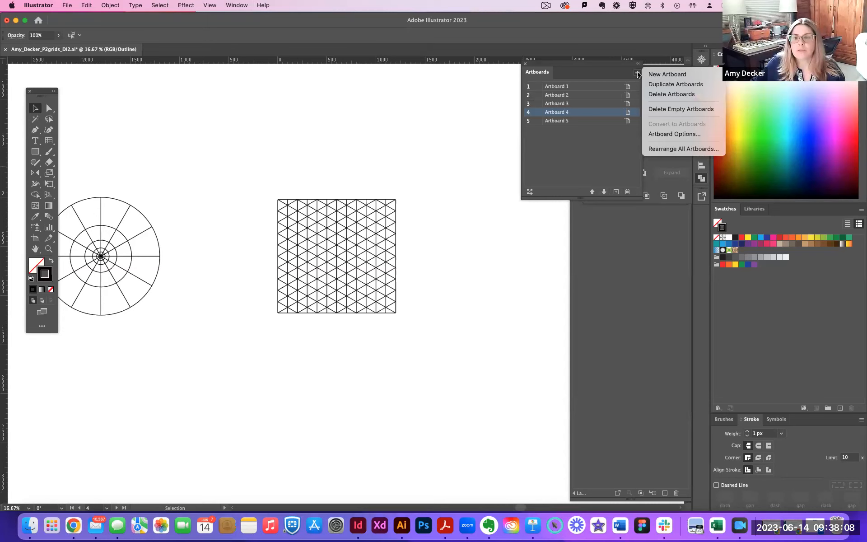
click(674, 133)
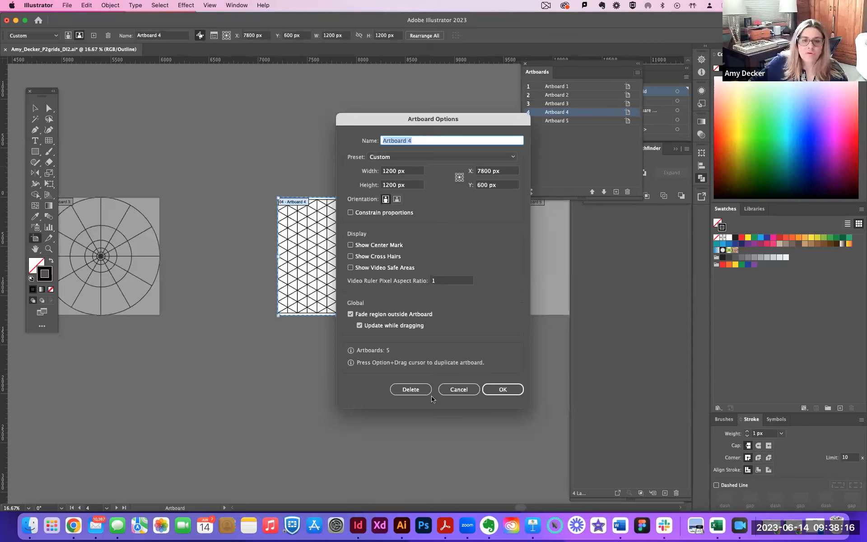
click(500, 389)
Show the artboard edges in the document.
key(a)
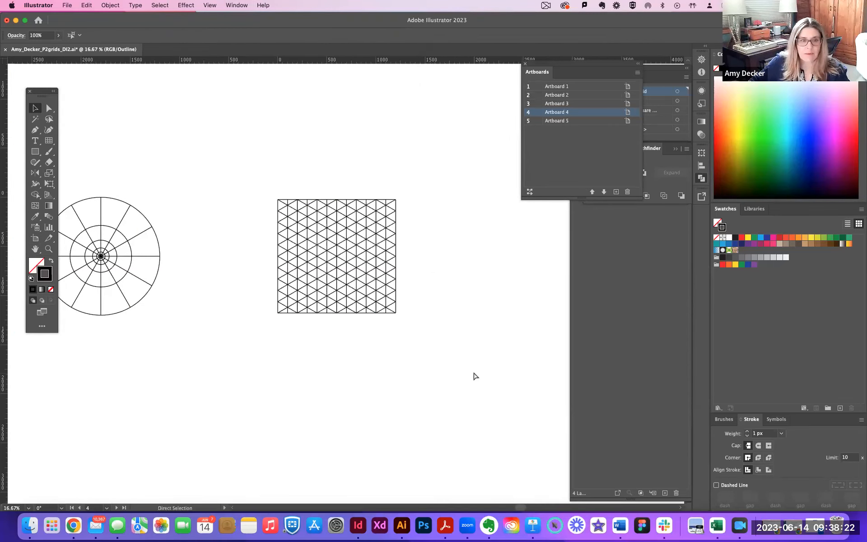
key(v)
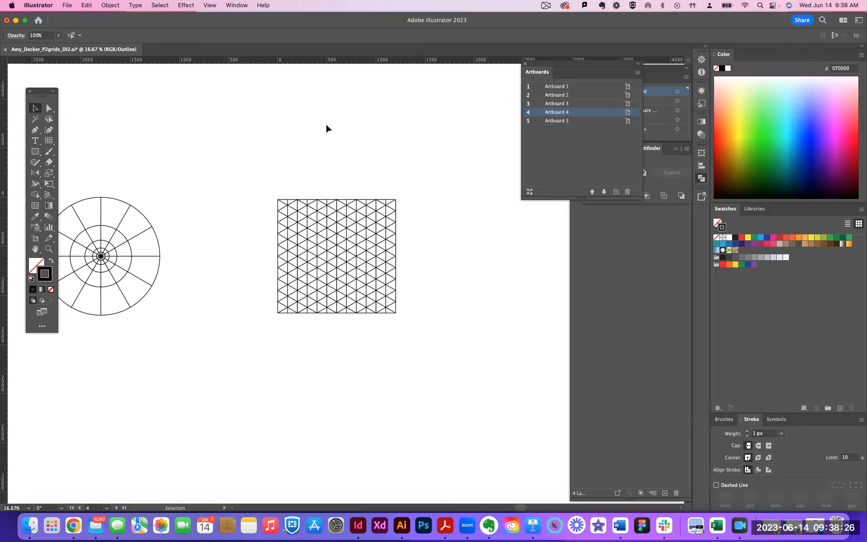
key(a)
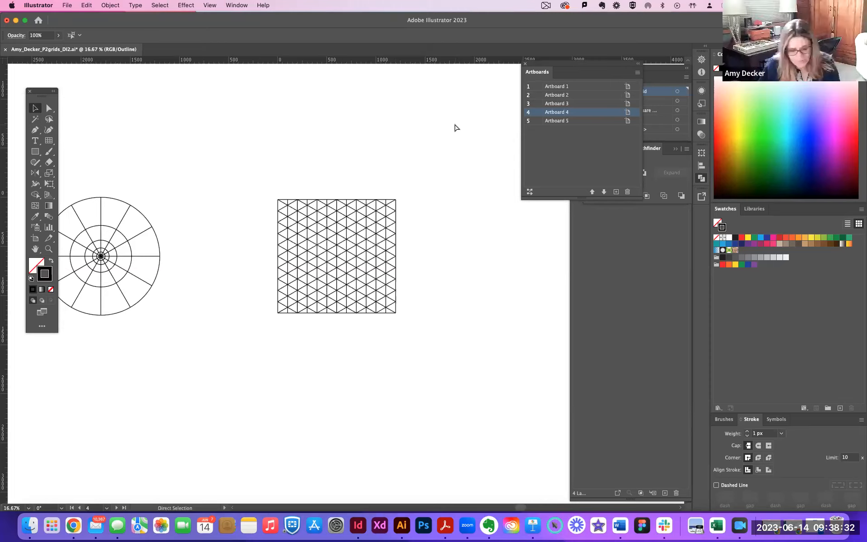
key(shift+super+h)
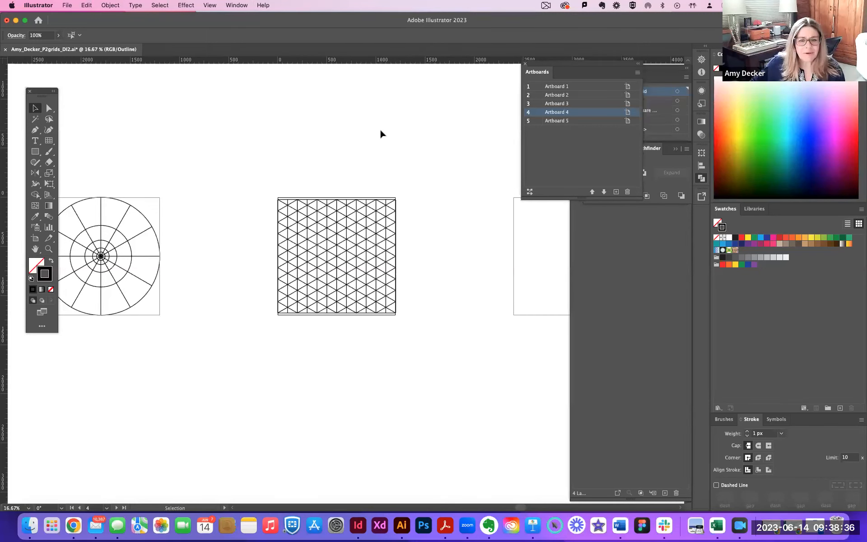
Check the isometric grid's extent against its artboard, close the artboard list and lock the Isometric Grid layer.
key(super+equal)
key(super+equal)
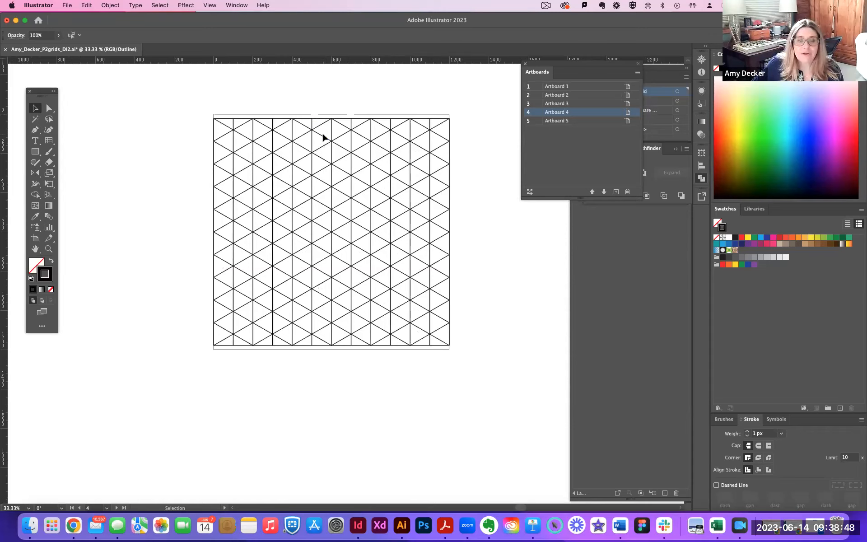
drag(197, 102, 497, 371)
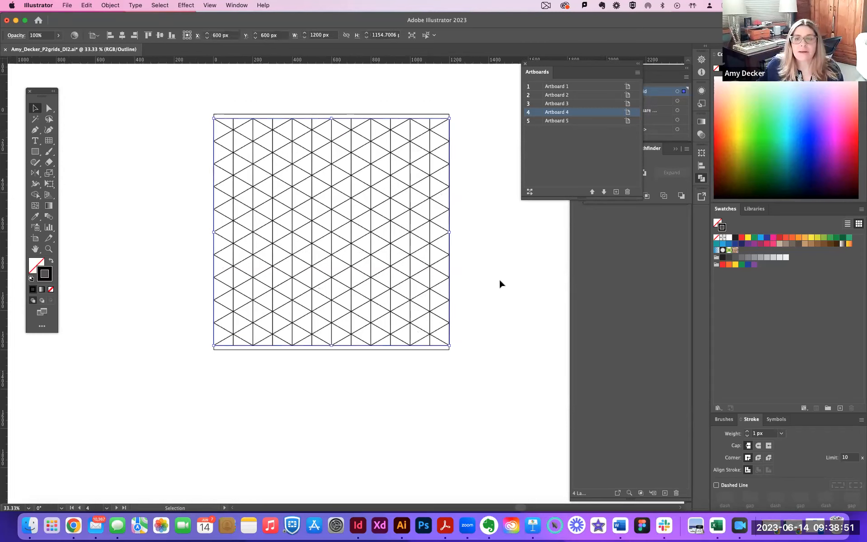
click(525, 63)
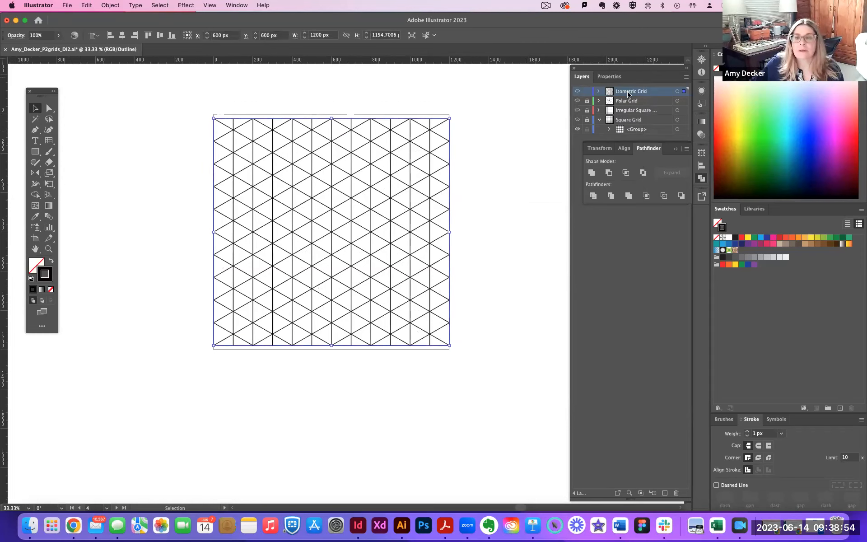
click(587, 92)
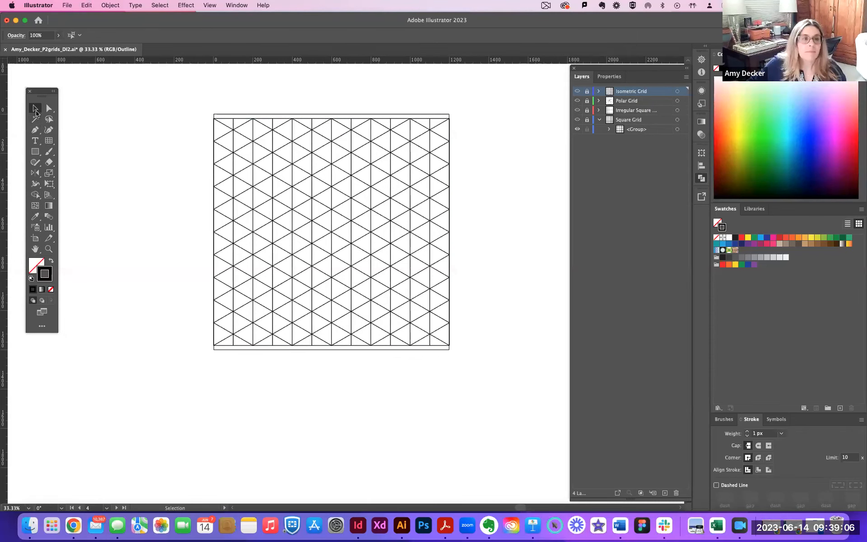
Resize Artboard 4 by pulling its upper and lower edges in to meet the isometric grid's edges.
click(37, 241)
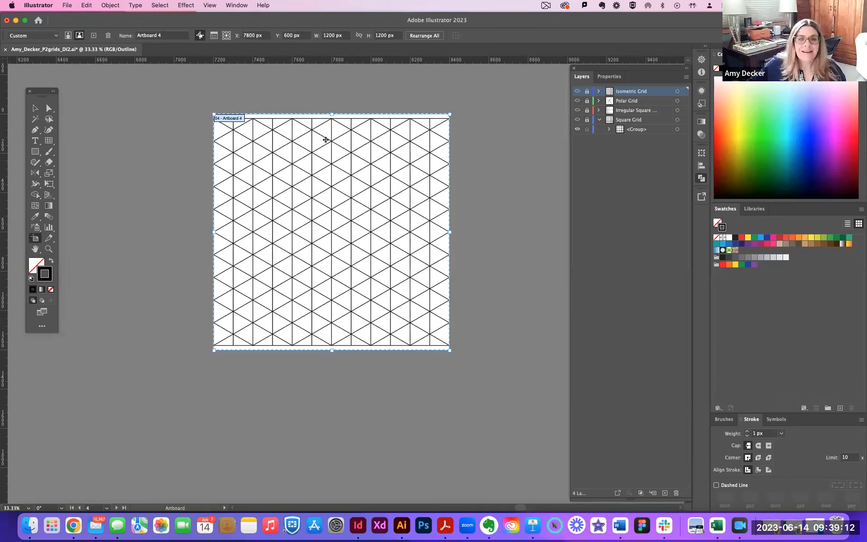
drag(331, 113, 331, 118)
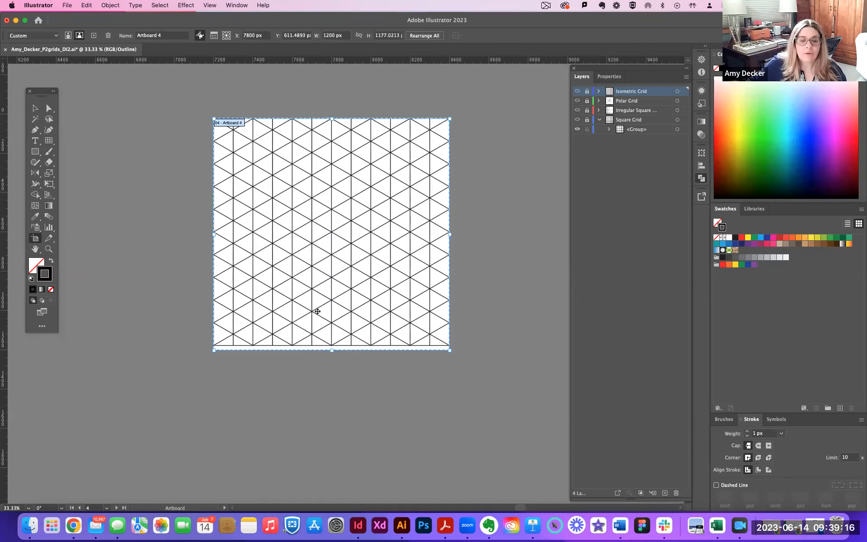
drag(332, 350, 332, 345)
click(35, 107)
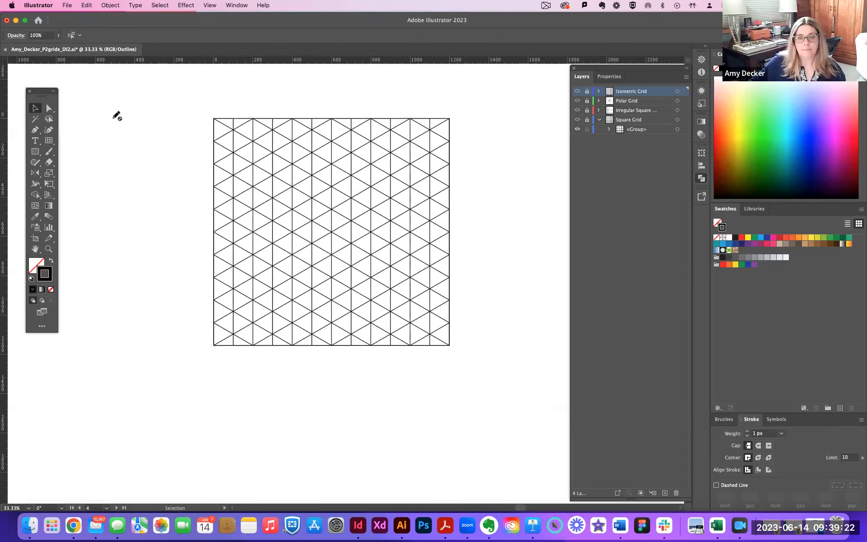
Review the row of grids on their artboards, finishing with the isometric grid.
key(super+minus)
key(super+minus)
key(super+minus)
key(super+minus)
key(super+minus)
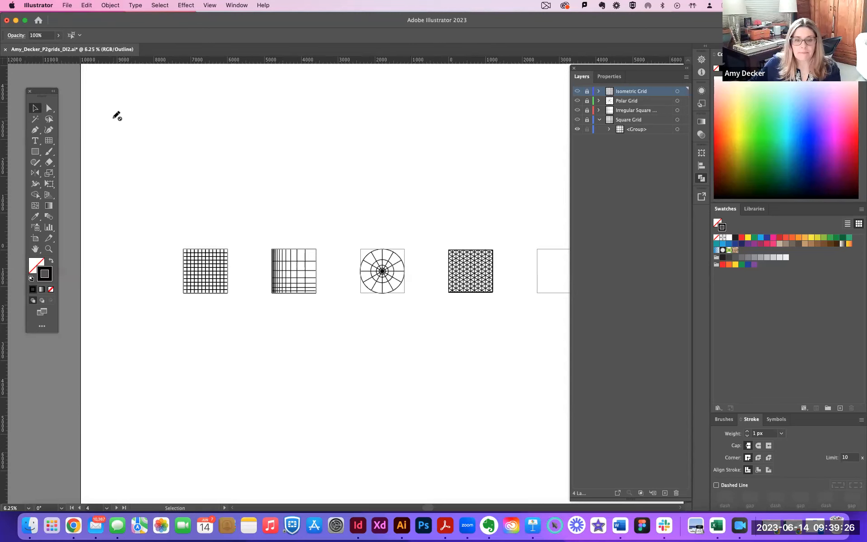
key(super+plus)
key(super+plus)
key(super+plus)
key(super+plus)
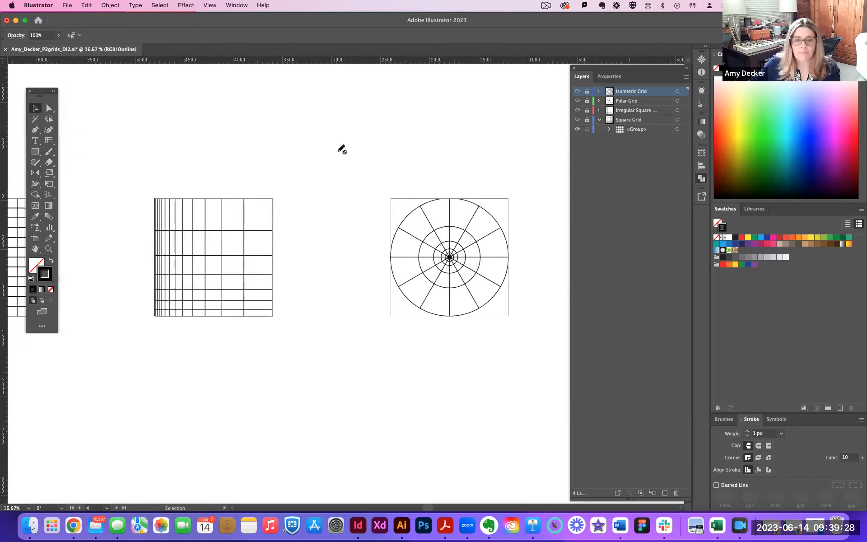
scroll(207, 121, right, 15)
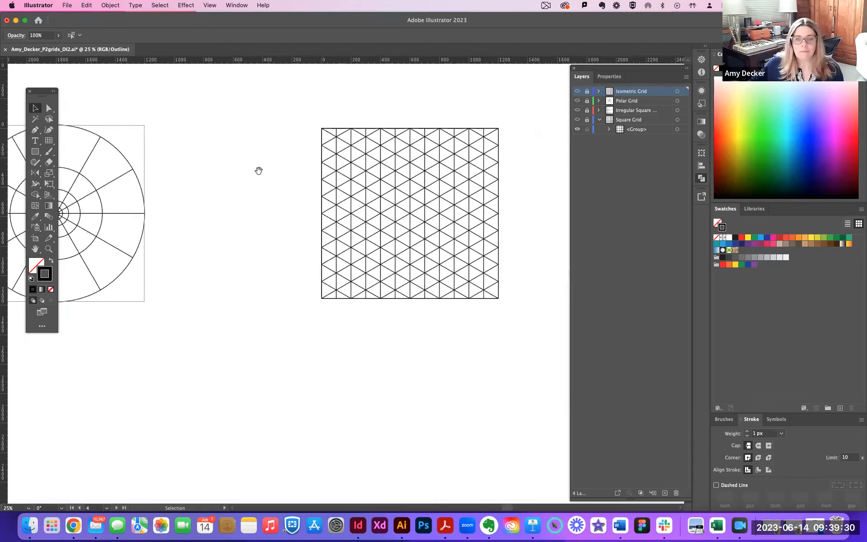
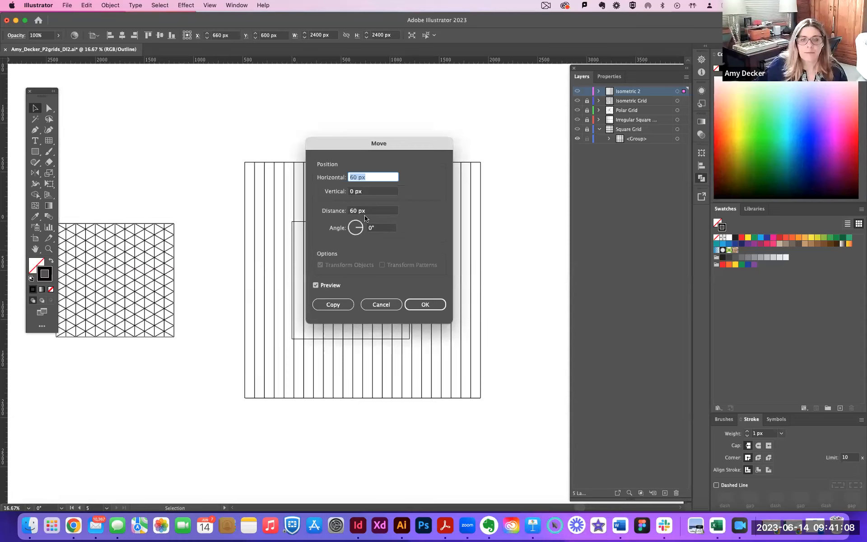
Try to move the vertical-line grid with the angle set to 60°, and undo the move.
key(BackSpace)
click(370, 229)
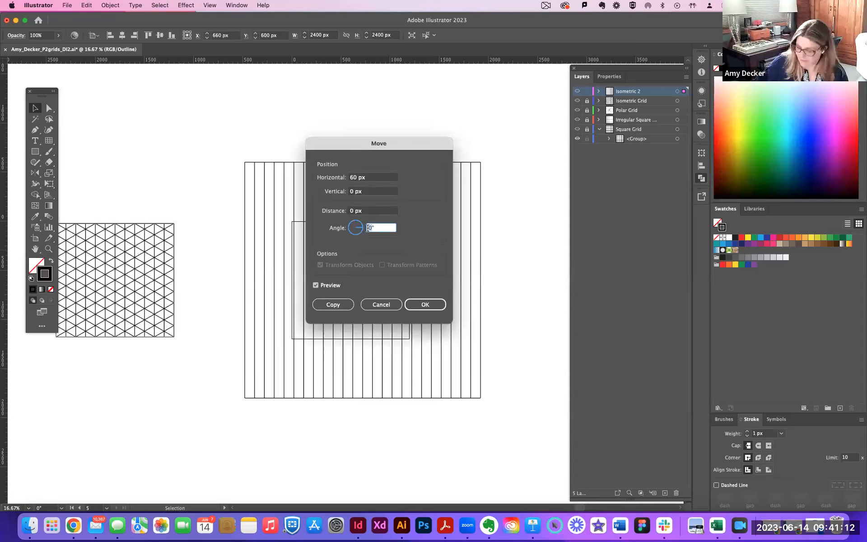
text(60)
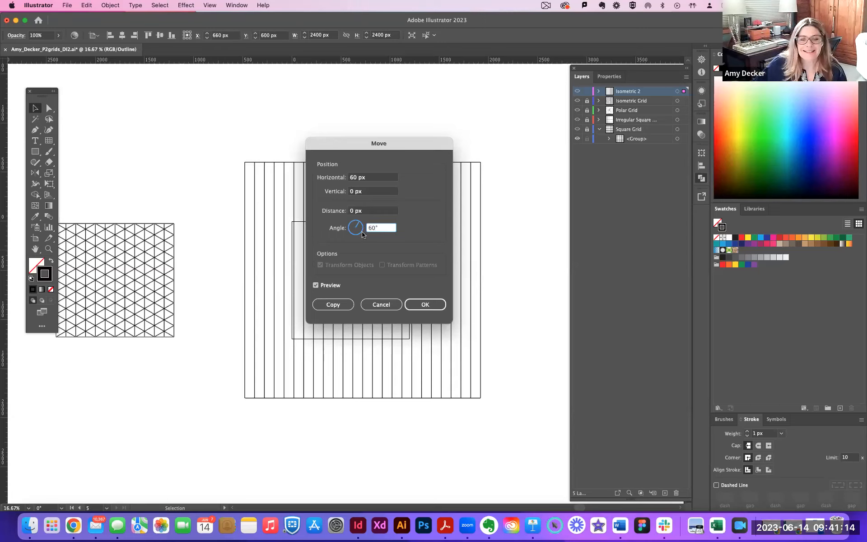
click(427, 305)
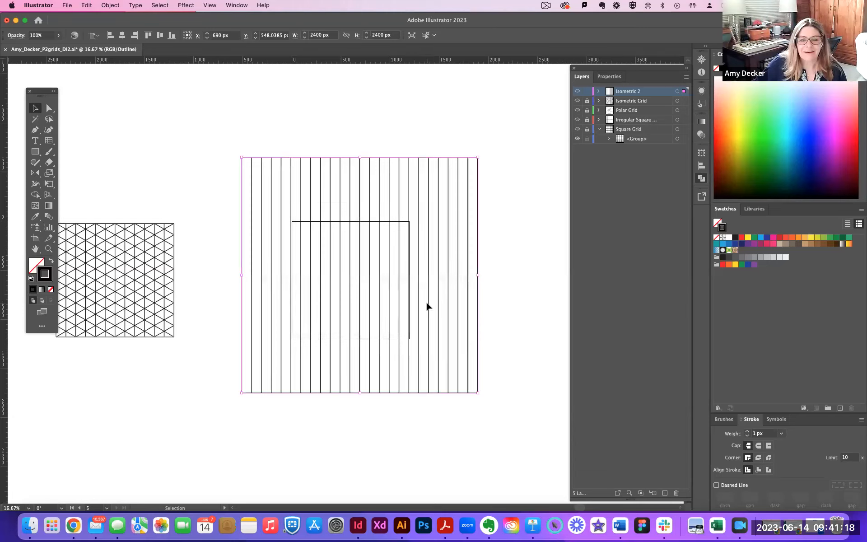
key(super+z)
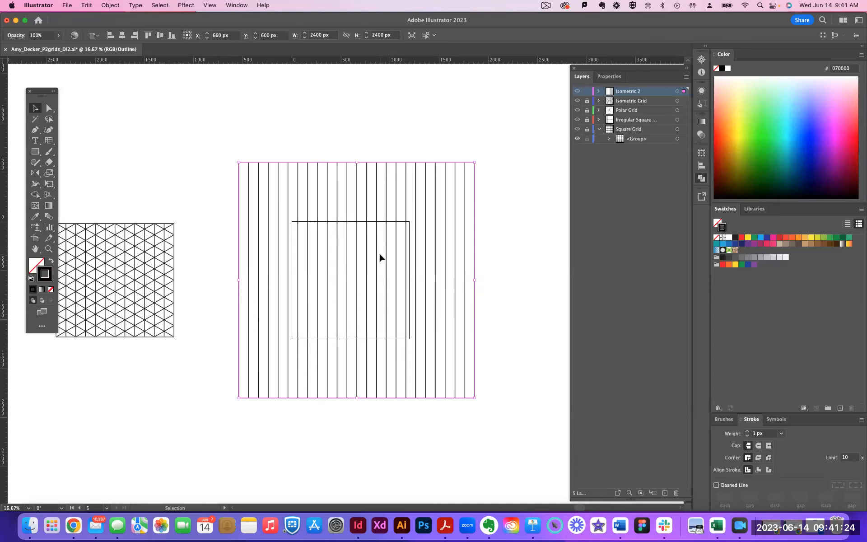
Rotate the large vertical-line grid on the Isometric 2 layer by 60° about its centre.
key(g)
key(Return)
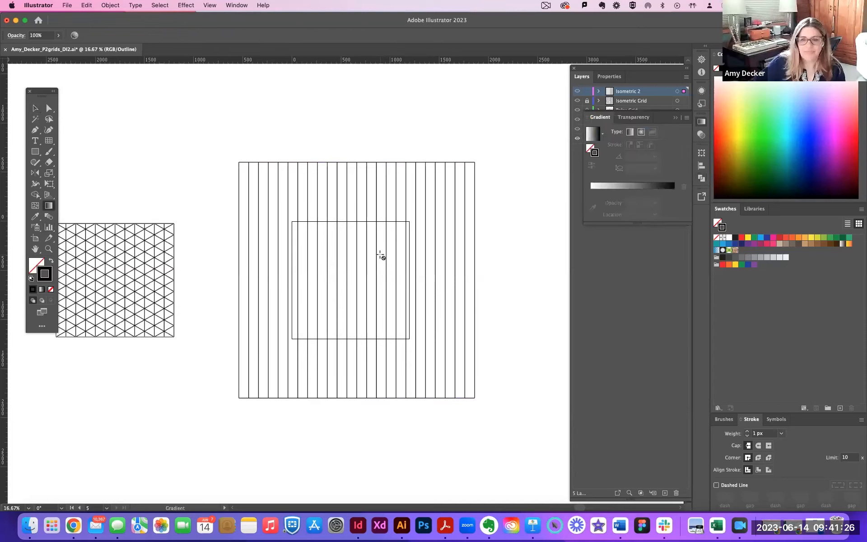
click(36, 176)
key(r)
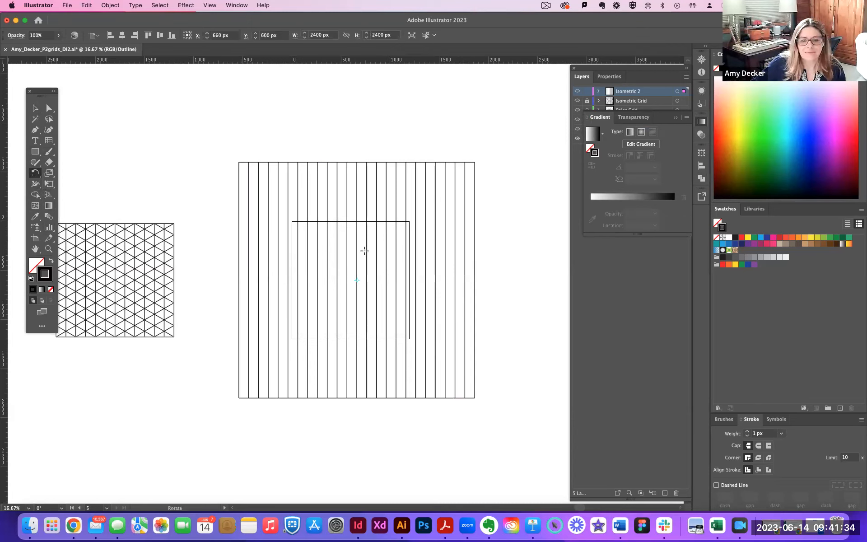
key(Return)
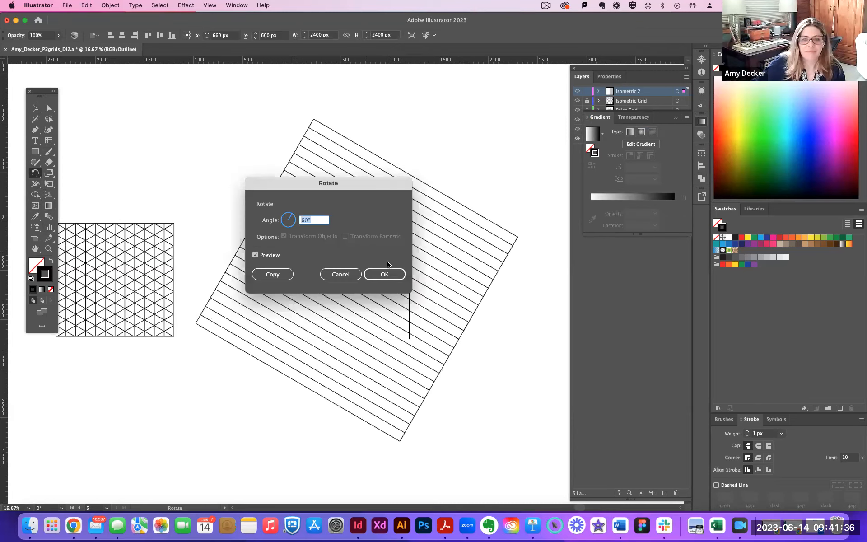
click(382, 275)
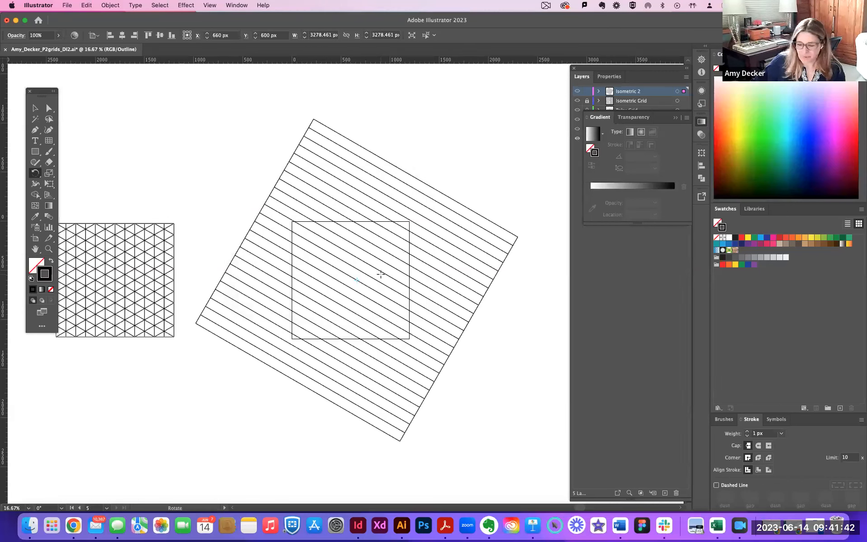
Reflect a copy of the rotated grid across the vertical axis so the slanted lines cross.
key(o)
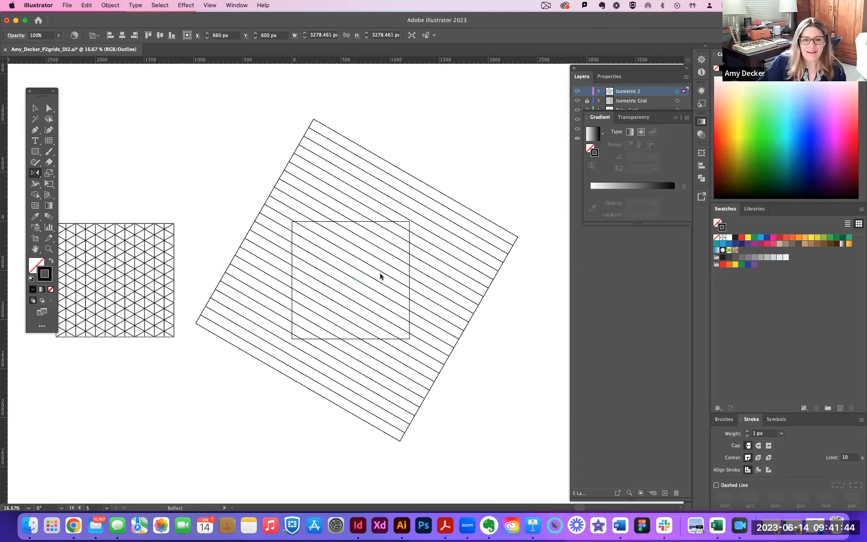
key(Return)
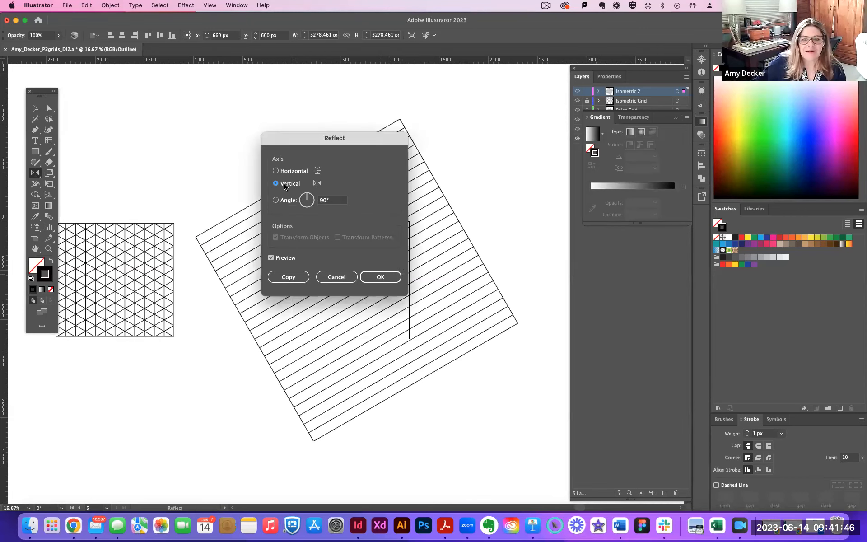
click(288, 280)
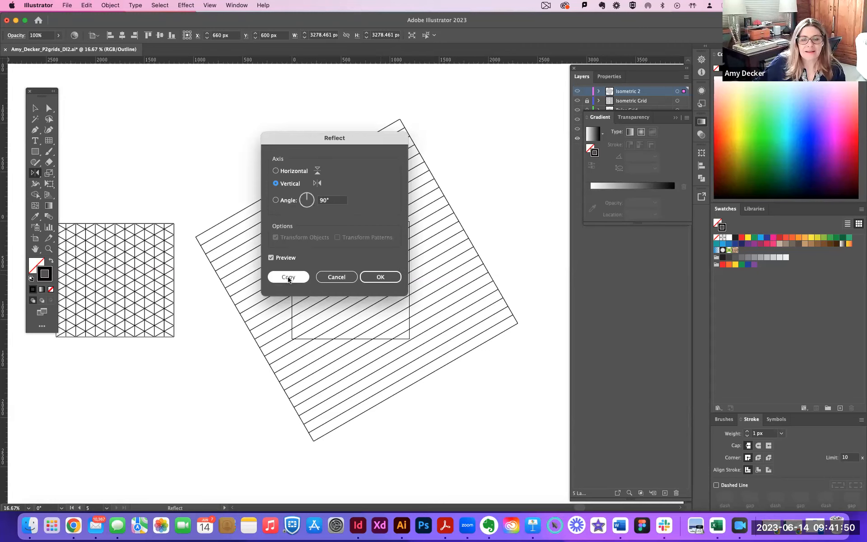
click(288, 278)
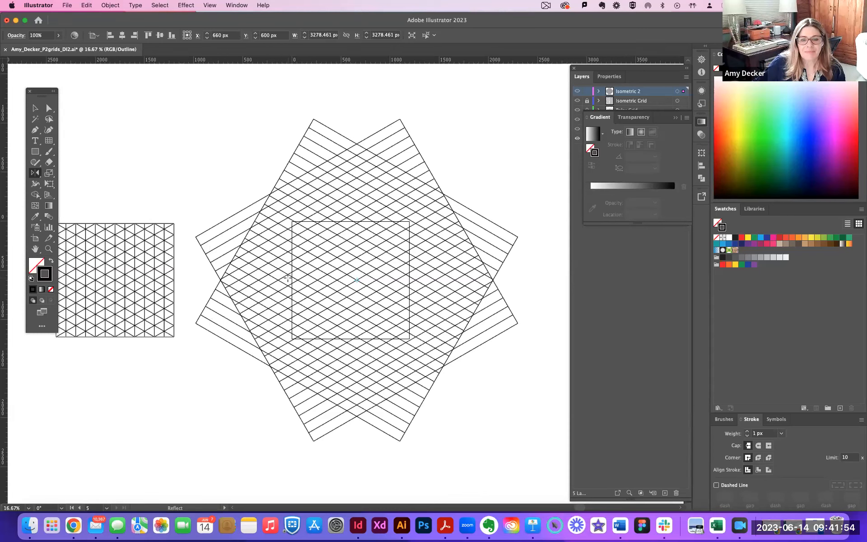
Create a 1200 × 1200 px rectangular grid with 0 horizontal and 11 vertical dividers, starting from the artboard's corner.
click(48, 141)
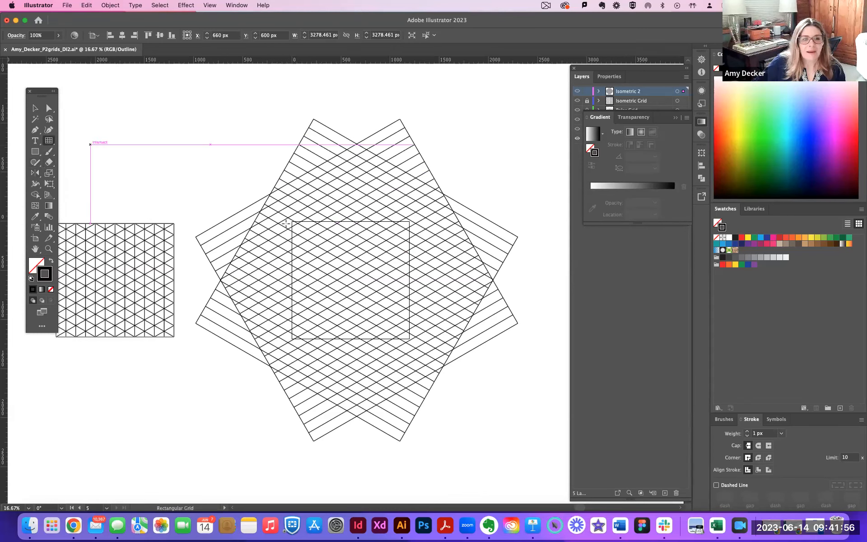
click(292, 224)
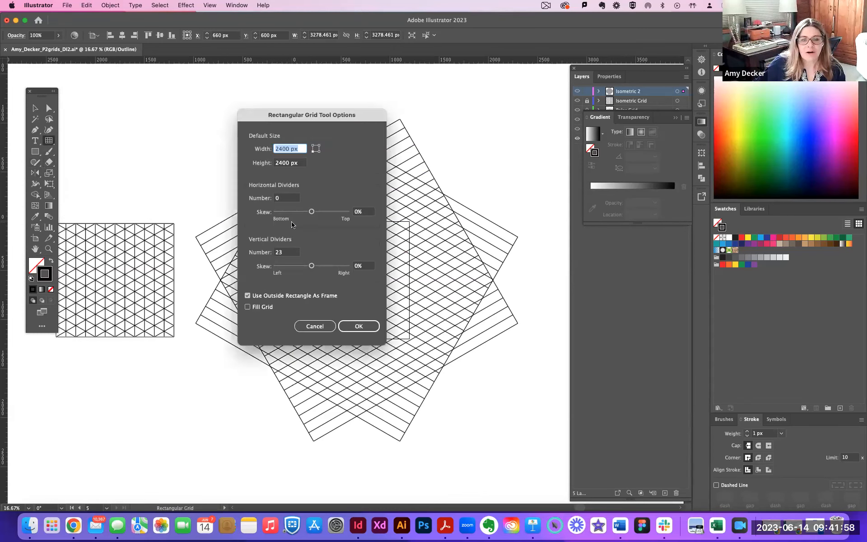
text(1200)
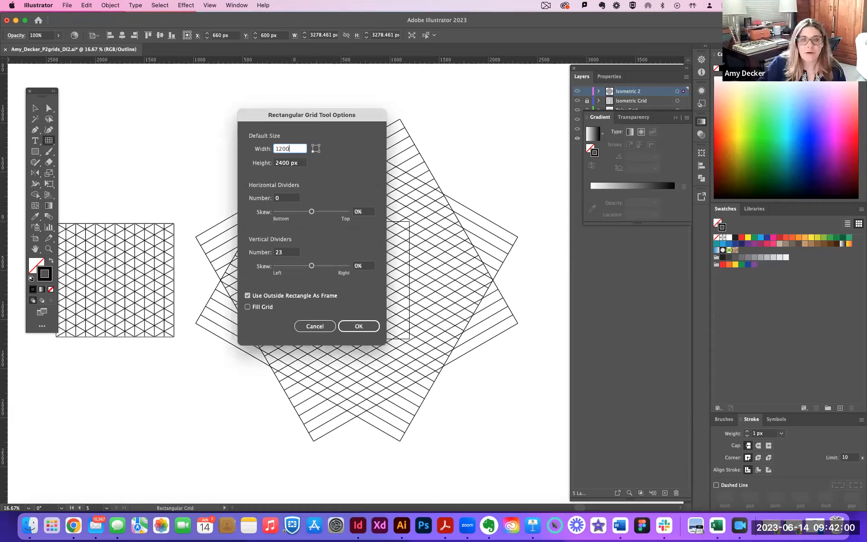
key(Tab)
text(1200)
key(Tab)
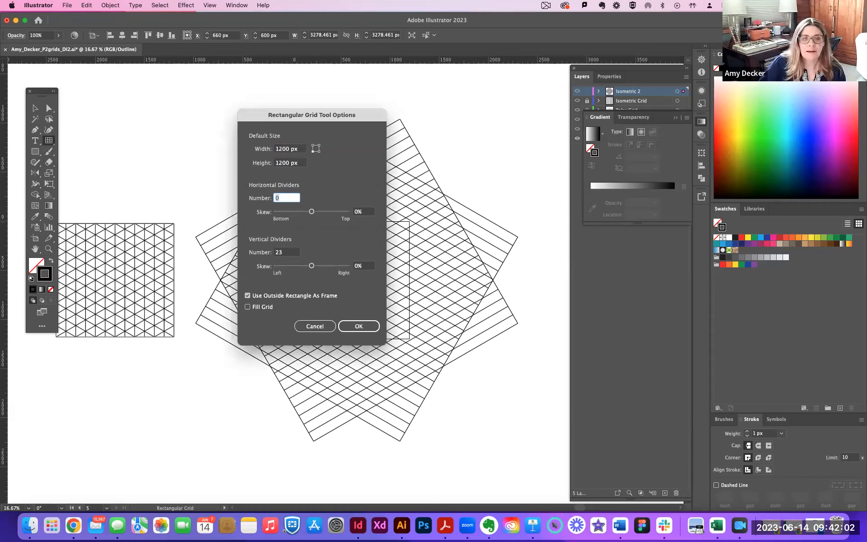
text(11)
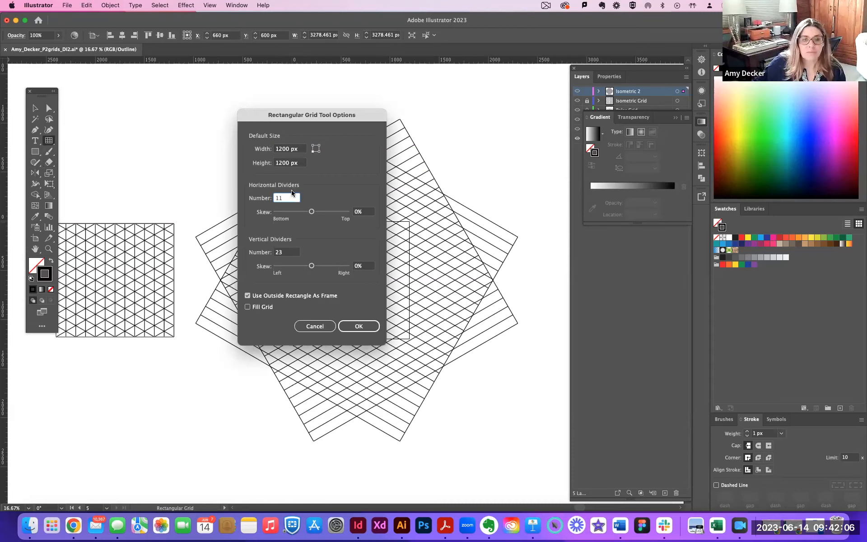
key(BackSpace)
key(BackSpace)
text(0)
key(Tab)
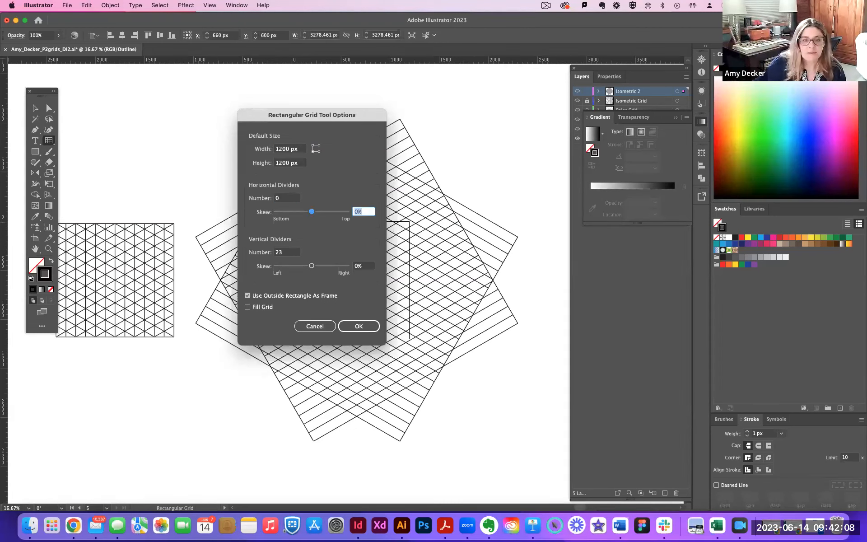
key(Tab)
text(11)
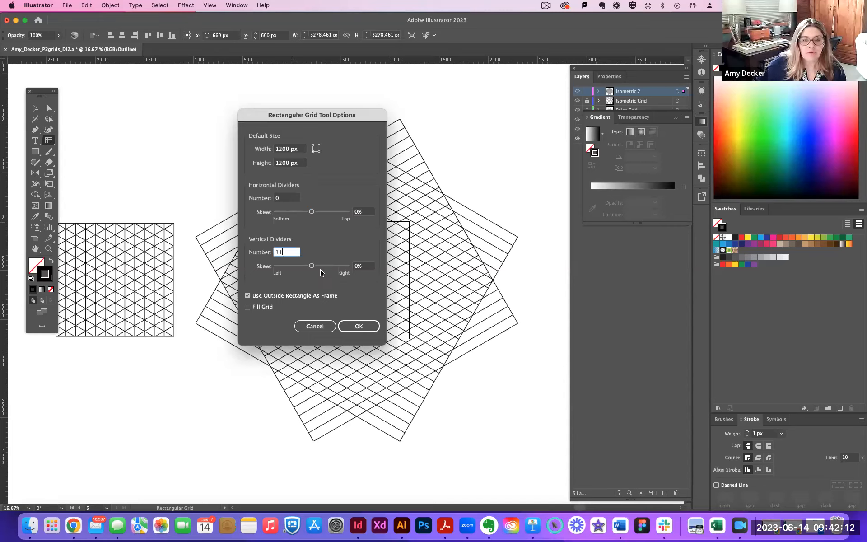
click(354, 325)
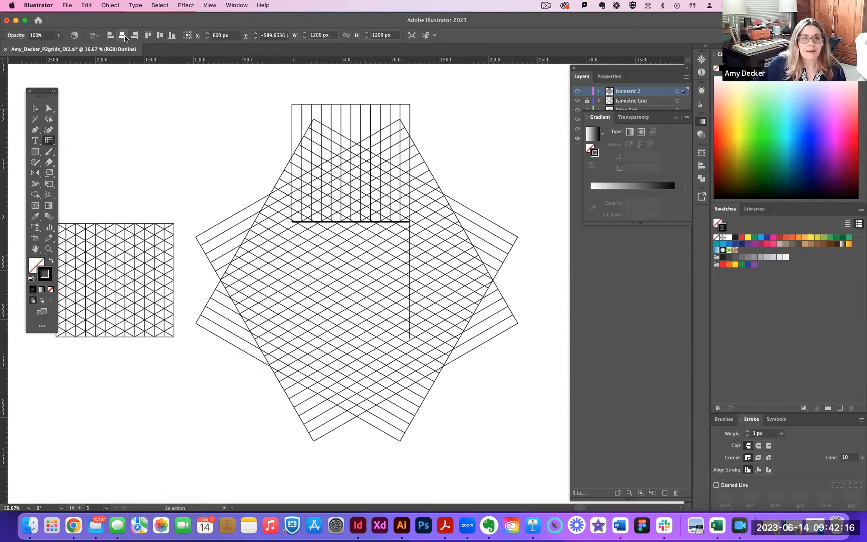
Centre the new vertical-line grid vertically on the artboard and inspect how its lines meet the slanted lines.
click(160, 36)
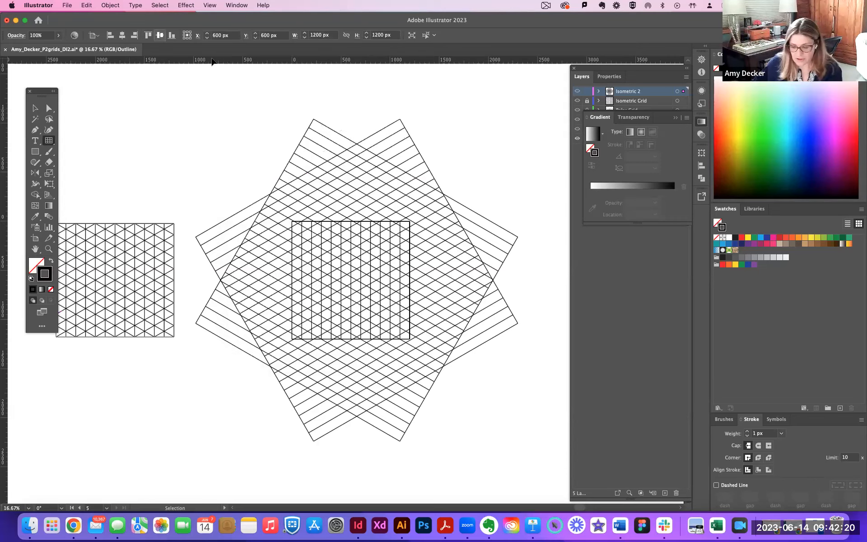
key(super+equal)
key(super+equal)
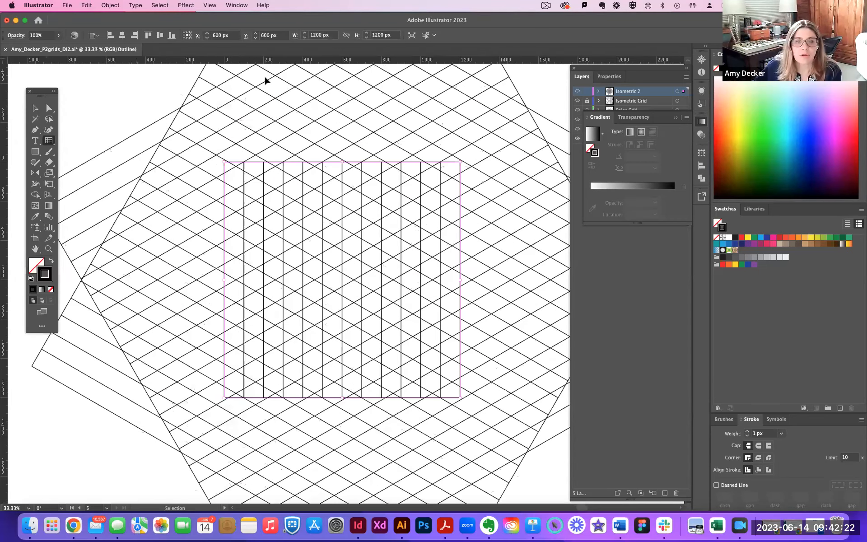
key(super+equal)
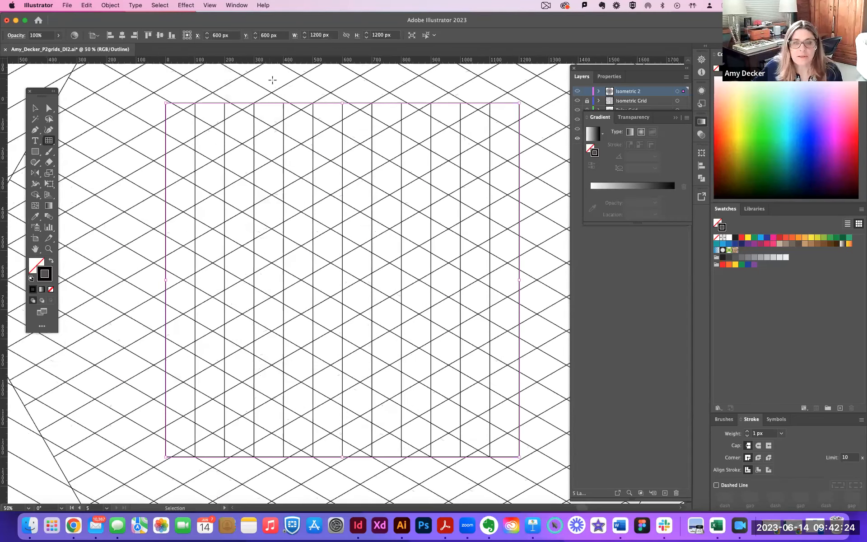
key(super+minus)
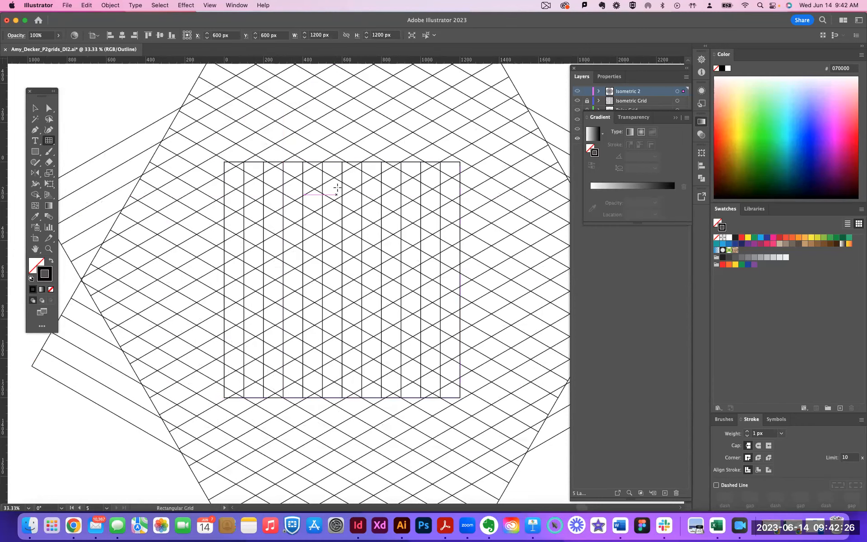
Pull the vertical-line grid's upper edge down to the slanted lines' intersections, making the grid about 1177 px high.
click(35, 109)
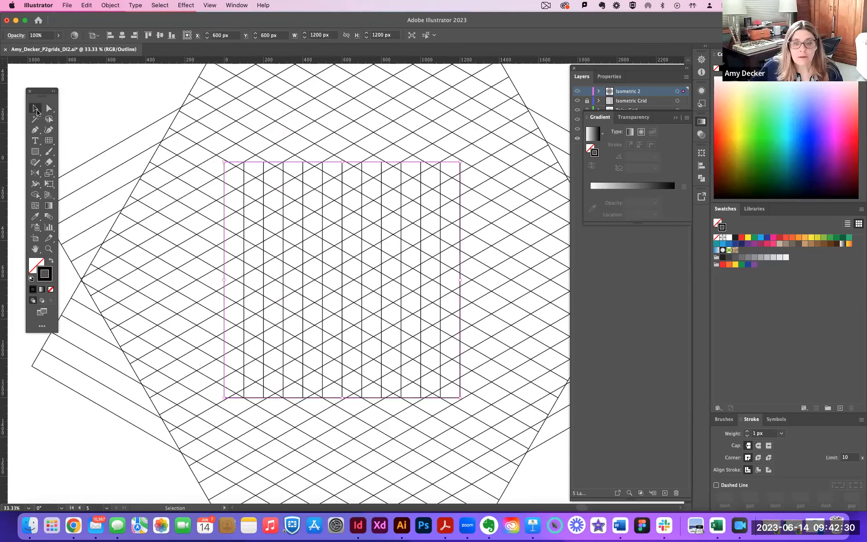
key(a)
key(super+plus)
key(super+plus)
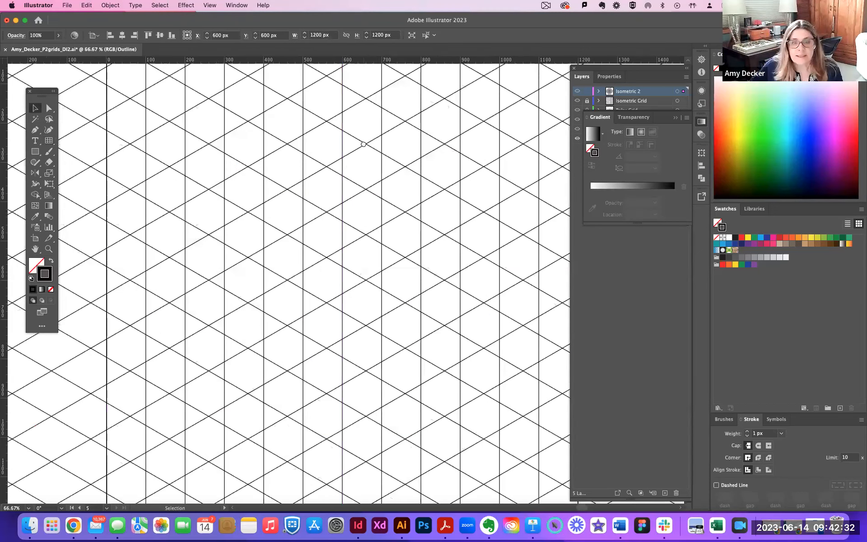
scroll(333, 242, up, 5)
scroll(321, 243, up, 1)
key(v)
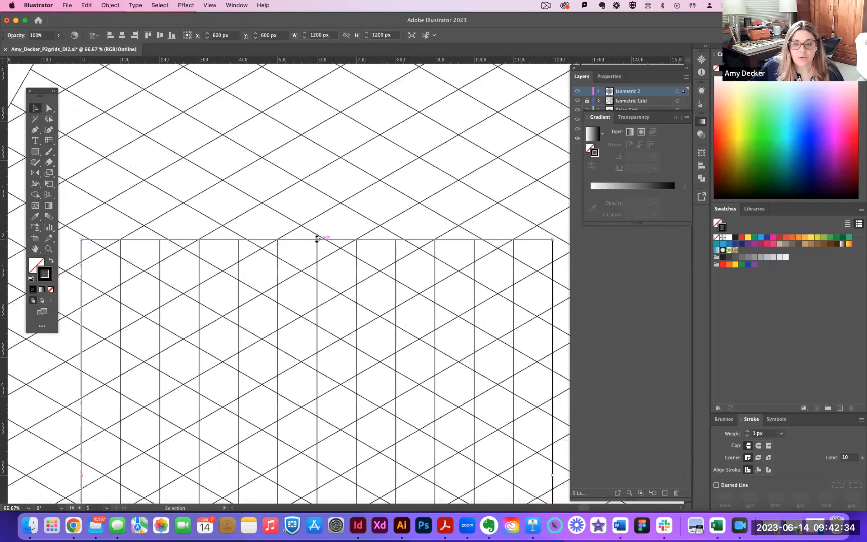
drag(316, 241, 317, 248)
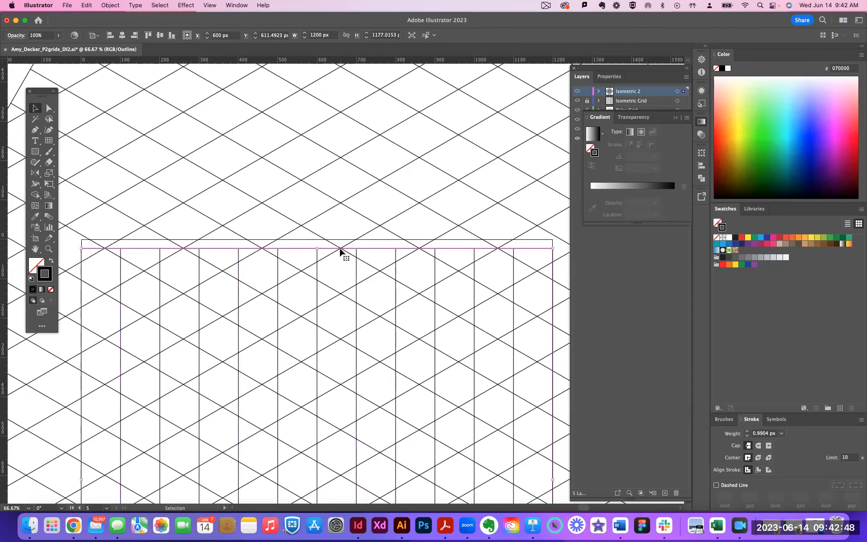
Pull the vertical-line grid's lower edge up to the slanted lines' intersections, making the grid about 1153.5 px high.
scroll(340, 249, down, 10)
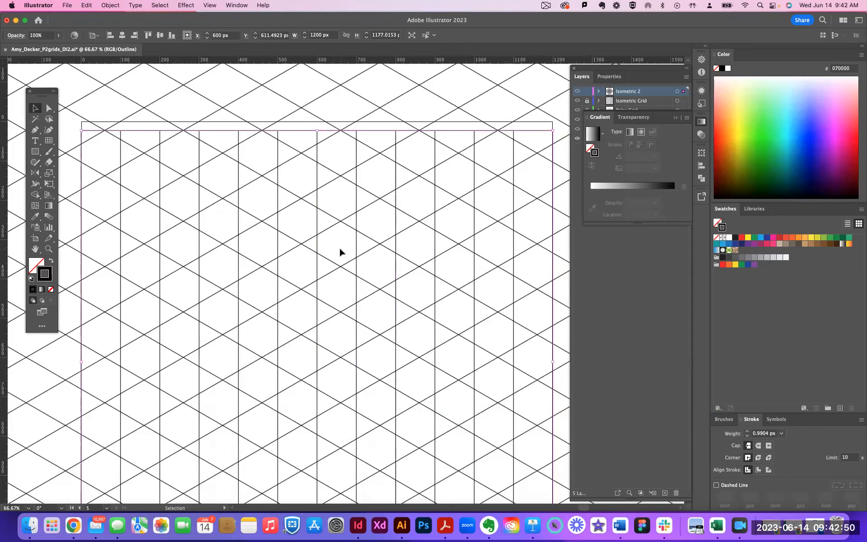
scroll(339, 252, down, 3)
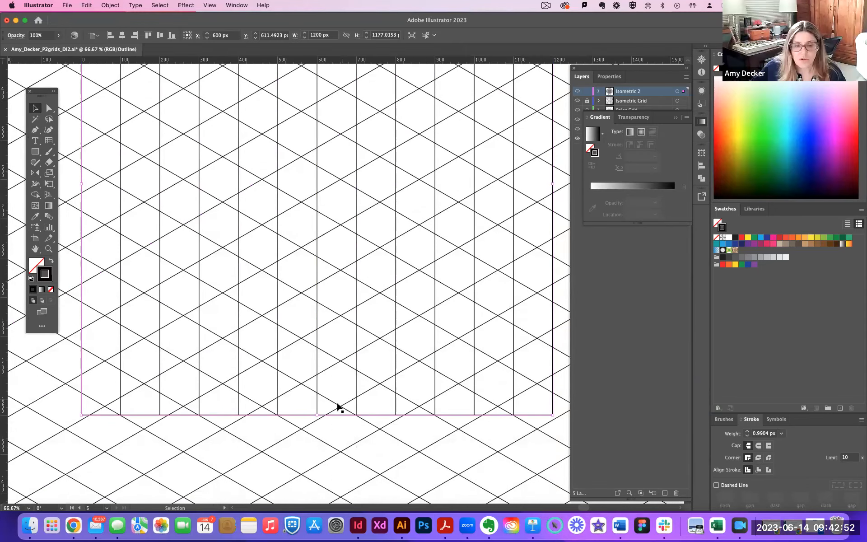
drag(317, 415, 316, 405)
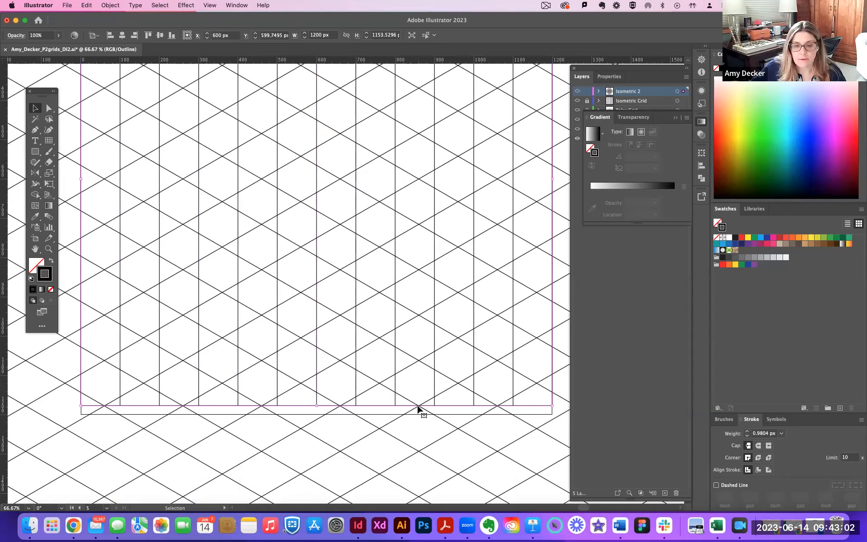
Hide the artboard edges and bring the vertical-line grid's left side into view.
key(a)
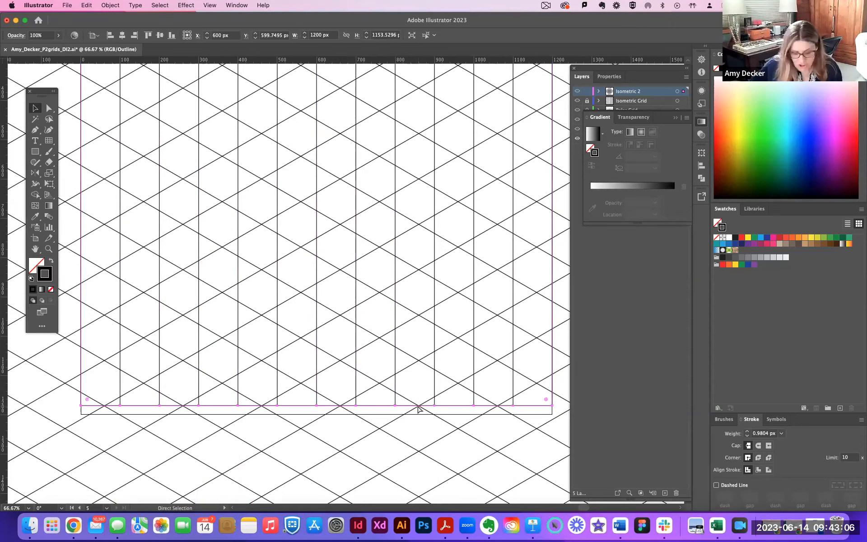
key(super+shift+h)
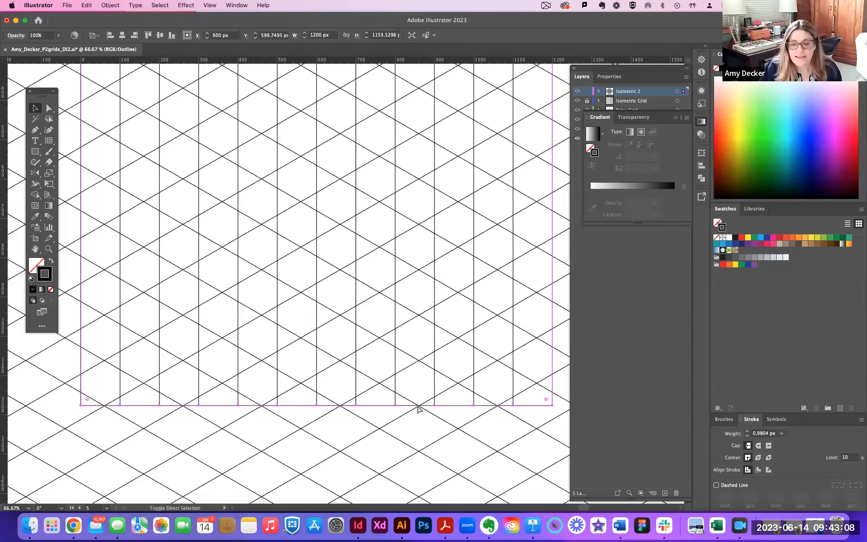
key(v)
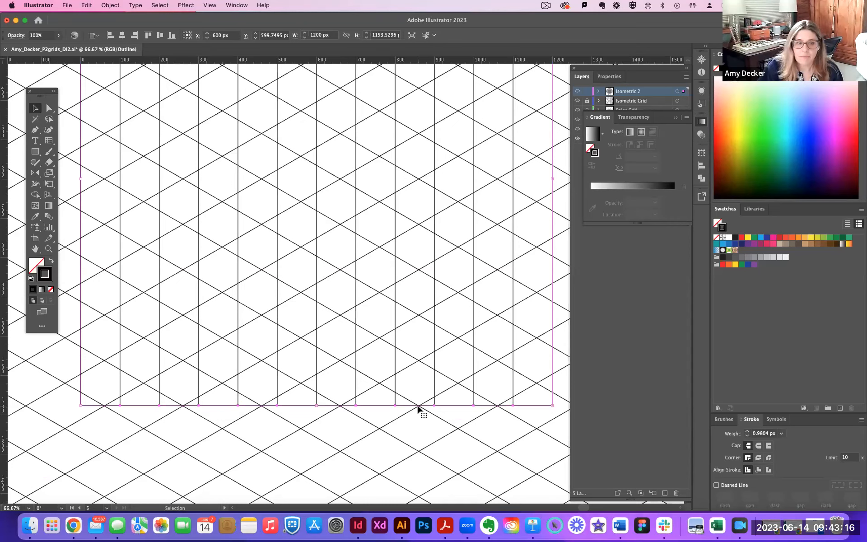
key(space)
drag(335, 202, 372, 217)
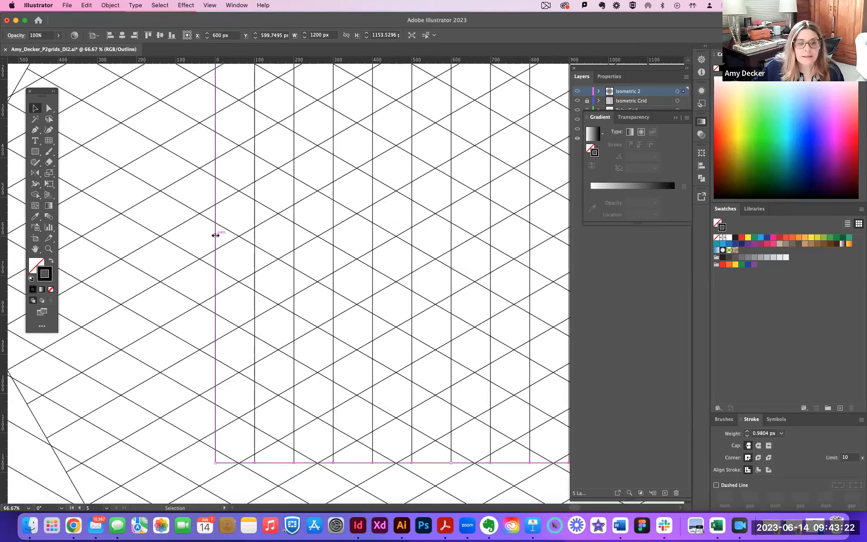
Pull the vertical-line grid's left edge in to the slanted lines' intersections, making the grid about 1141 px wide.
drag(214, 236, 239, 236)
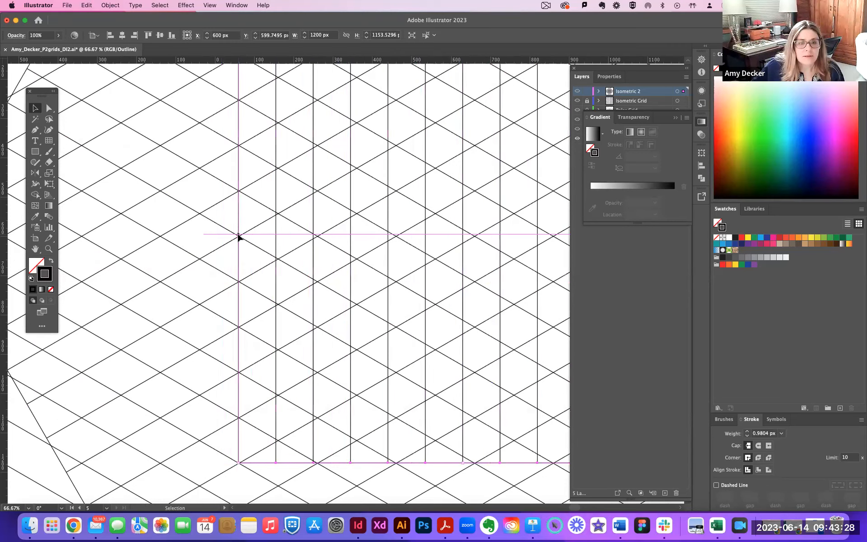
key(space)
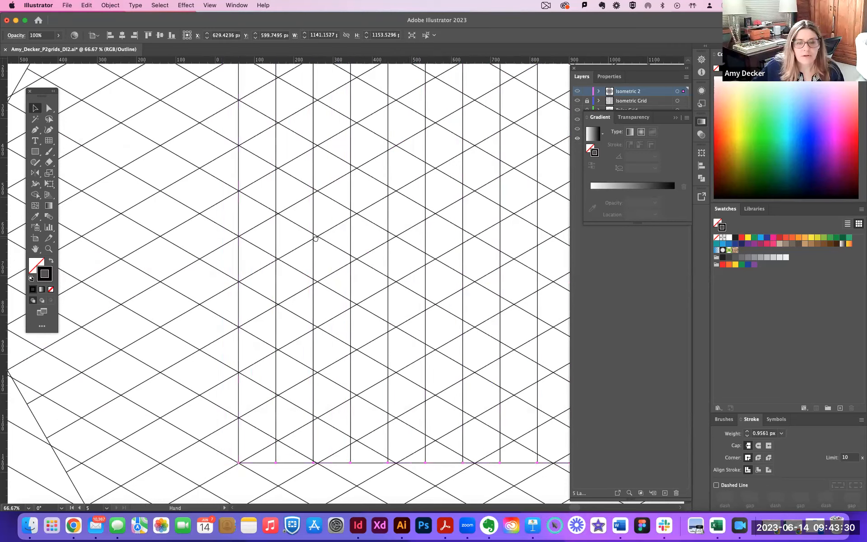
scroll(316, 242, right, 10)
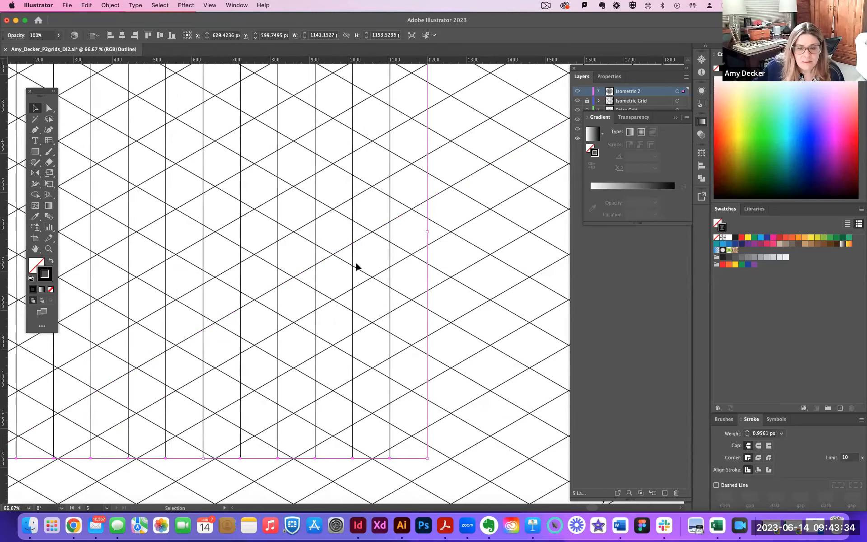
click(327, 261)
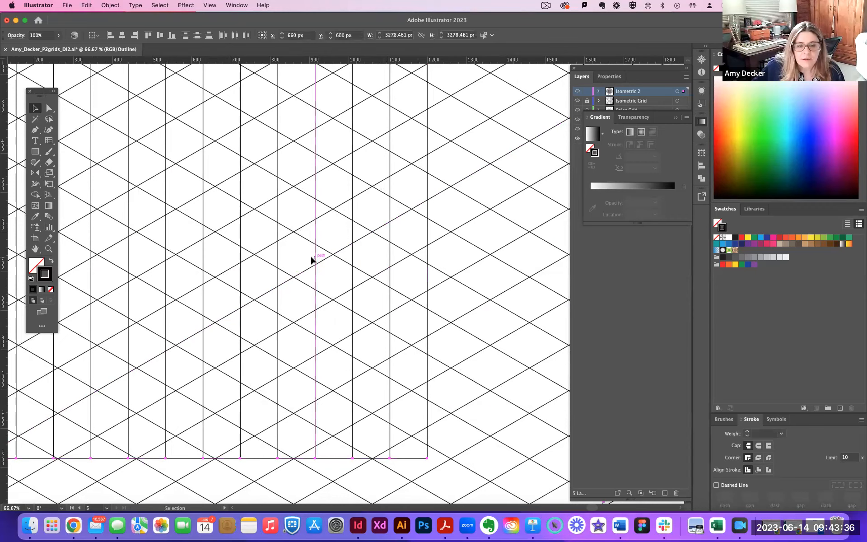
mouse_move(311, 260)
mouse_down()
mouse_move(323, 261)
mouse_move(306, 259)
mouse_up()
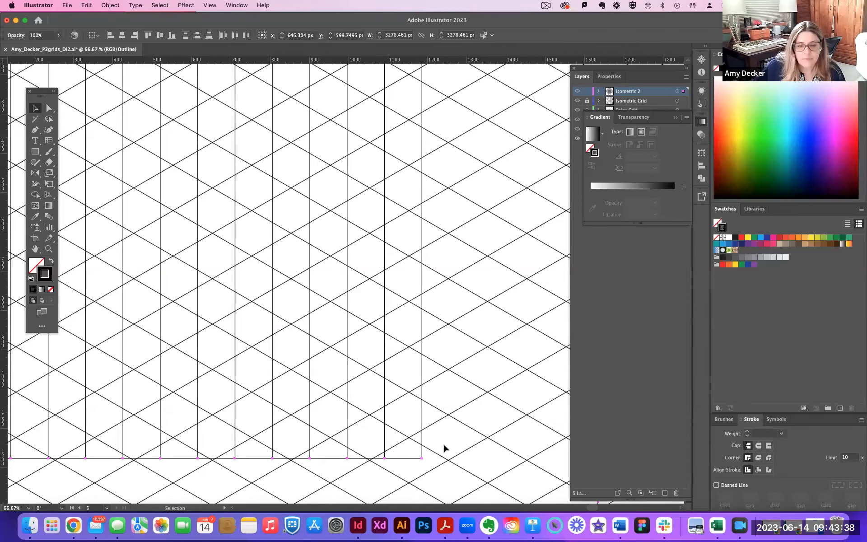
key(super+z)
Shift the vertical-line grid horizontally to line up with the slanted lines' intersections, placing its centre at about X 628.65 px.
drag(422, 410, 415, 408)
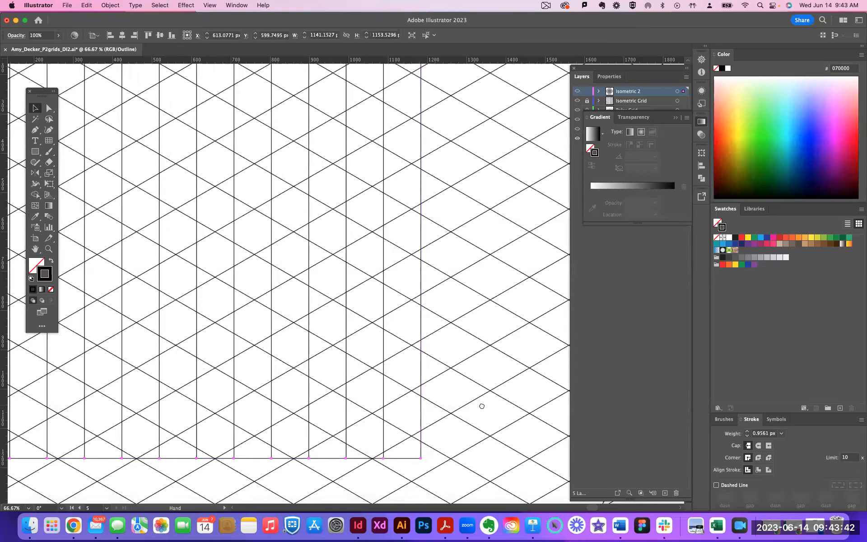
scroll(482, 405, left, 3)
scroll(421, 408, left, 3)
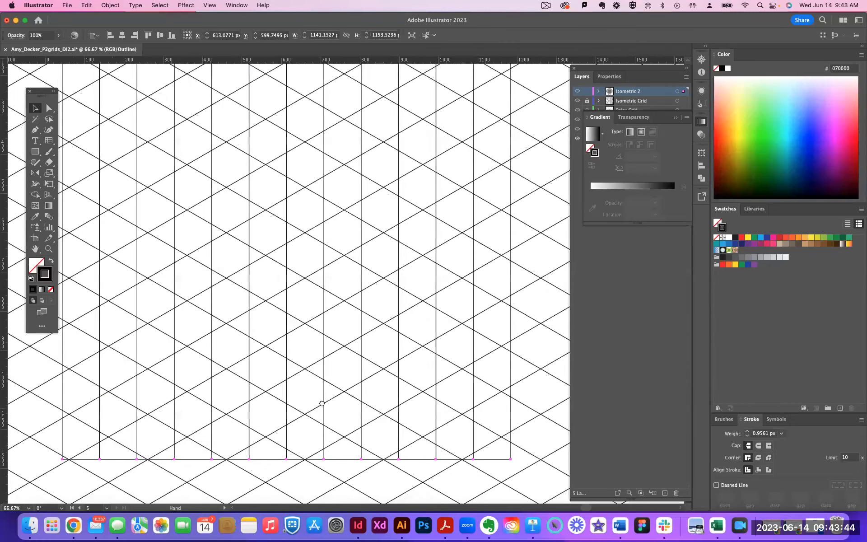
scroll(126, 410, left, 2)
drag(90, 427, 96, 424)
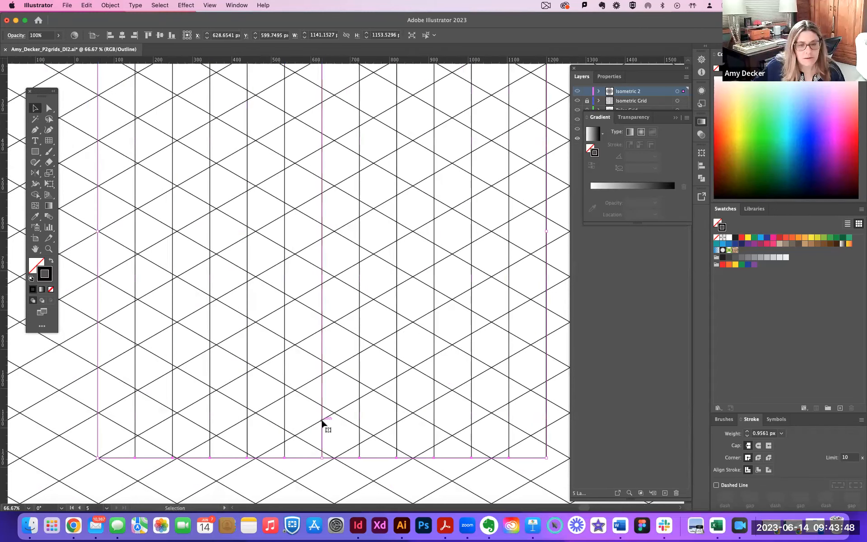
Try enlarging the vertical-line grid to about 1202 px wide and 1160 px high, fitting its edges to the slanted lines' intersections.
scroll(313, 421, right, 3)
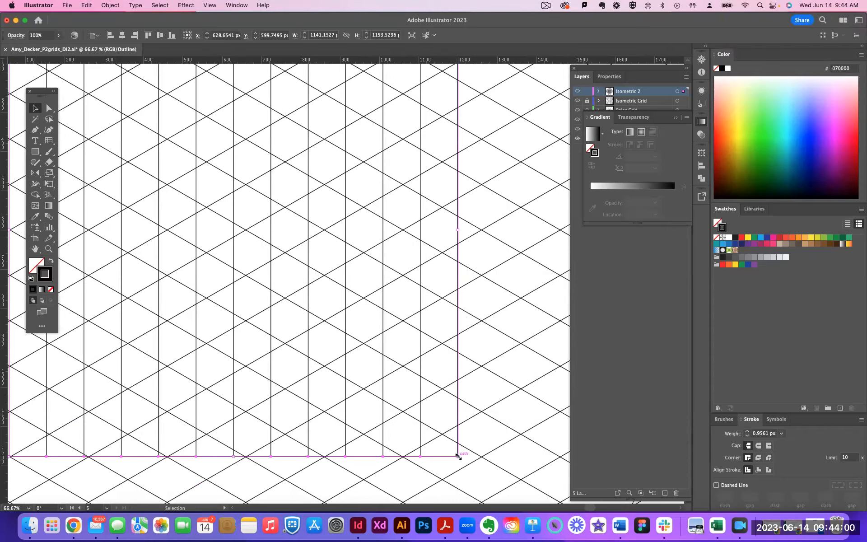
key(a)
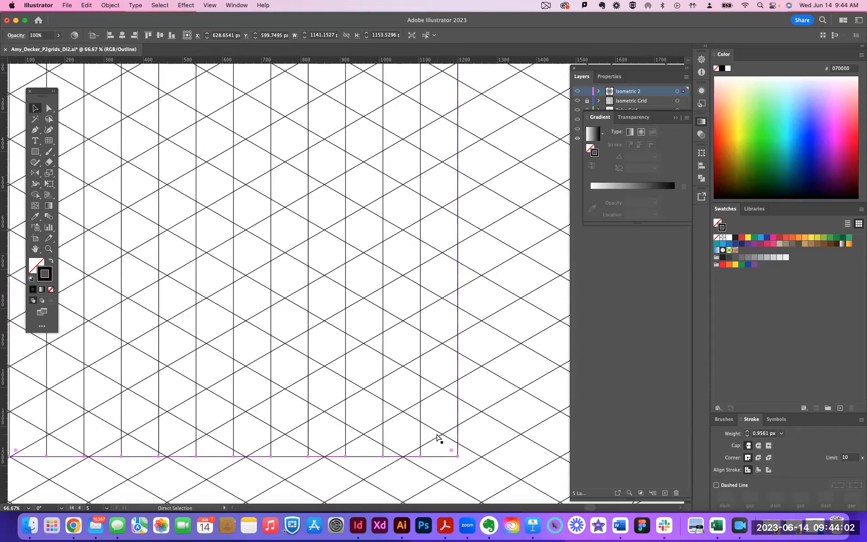
key(super+minus)
key(super+minus)
key(v)
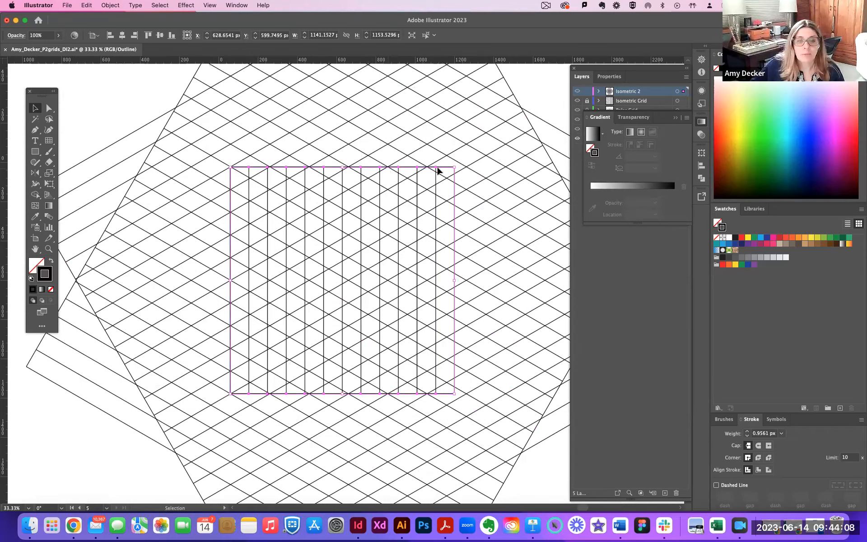
click(541, 94)
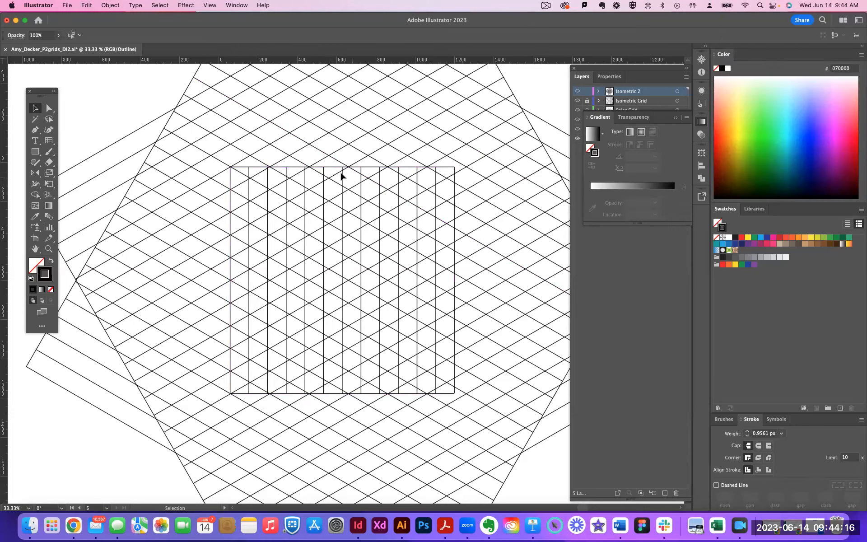
click(455, 238)
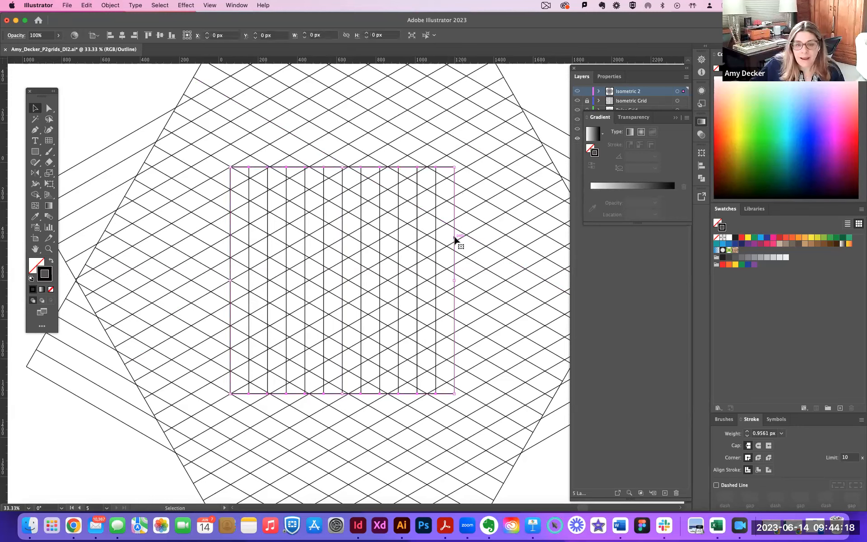
drag(455, 280, 467, 280)
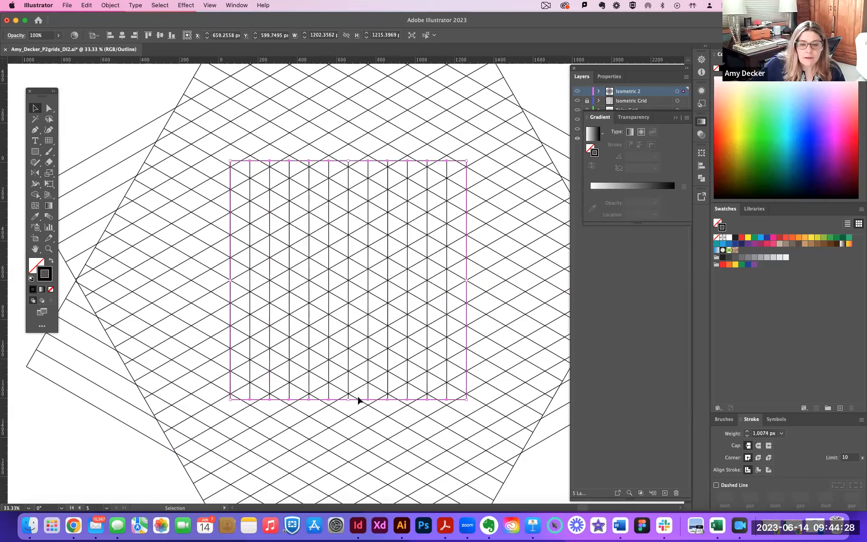
drag(348, 398, 348, 393)
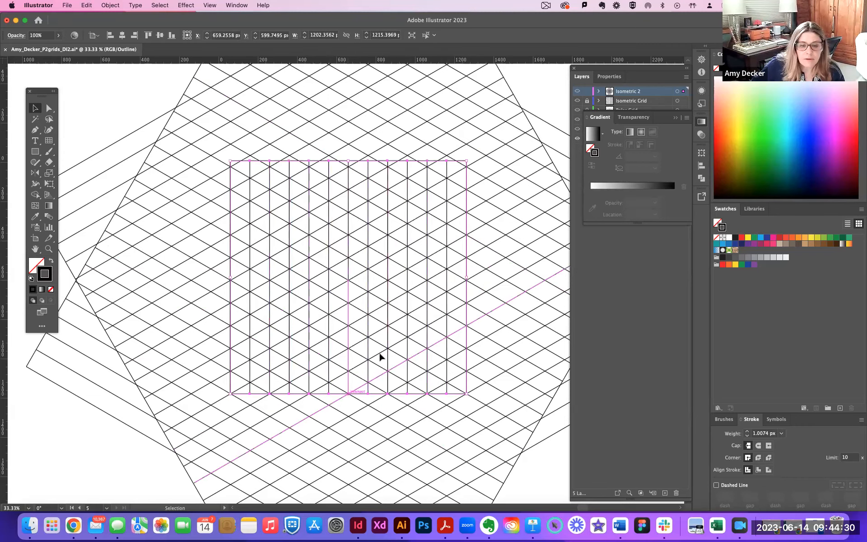
drag(348, 165, 350, 167)
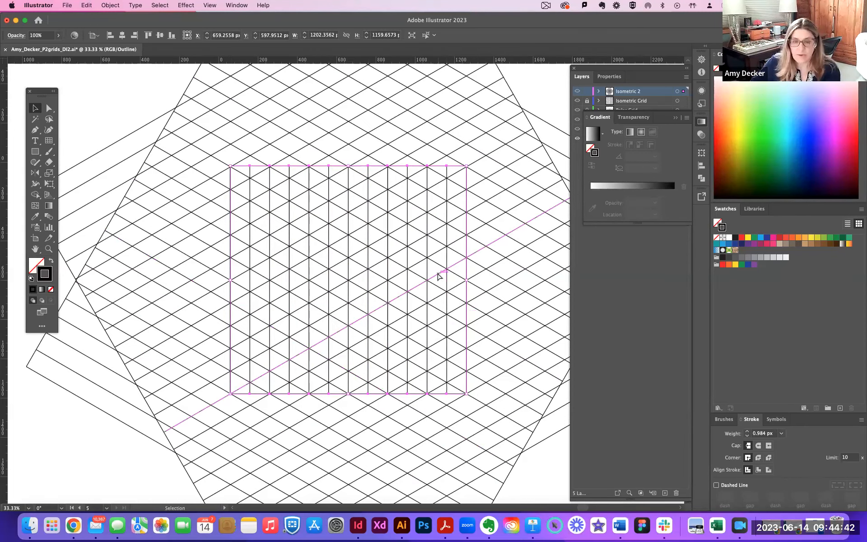
Select the two slanted grids together with the vertical-line grid and apply the Outline pathfinder.
key(super+minus)
key(super+minus)
drag(215, 129, 519, 437)
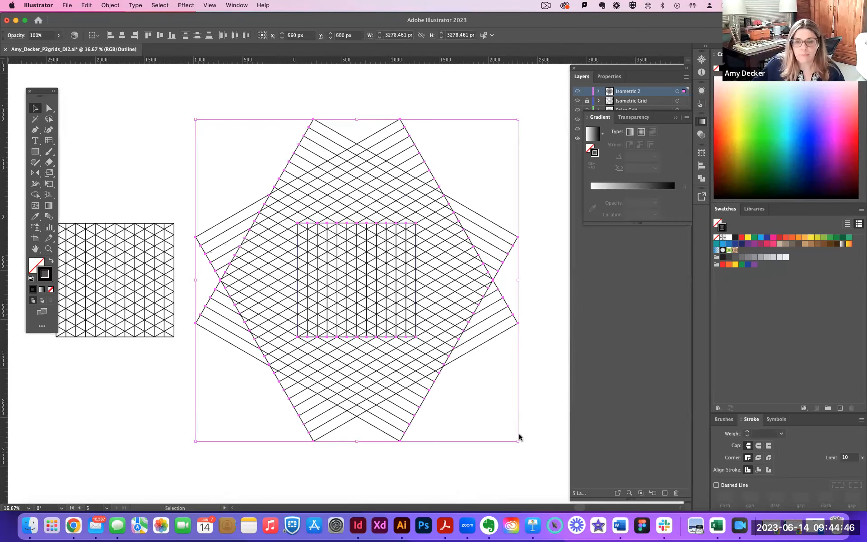
click(700, 180)
click(664, 196)
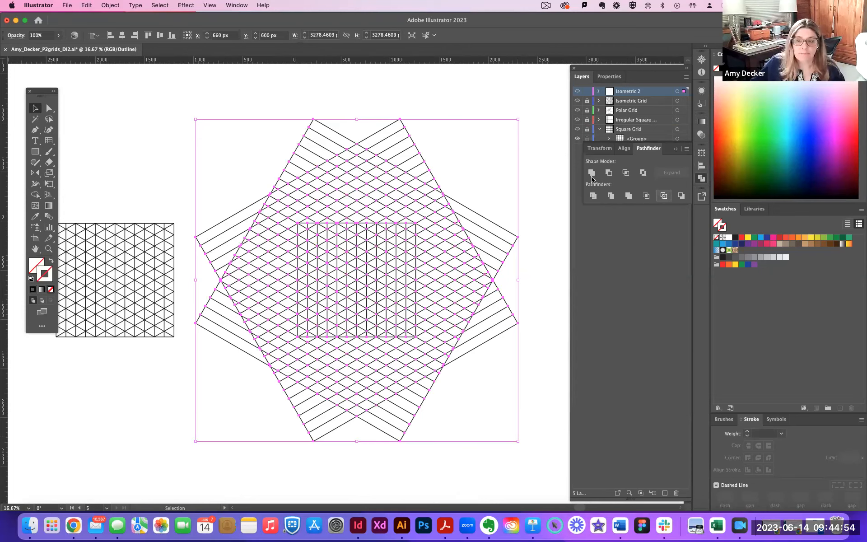
Delete most of the outlined segments lying above, right of, below and left of the vertical-line grid.
click(49, 108)
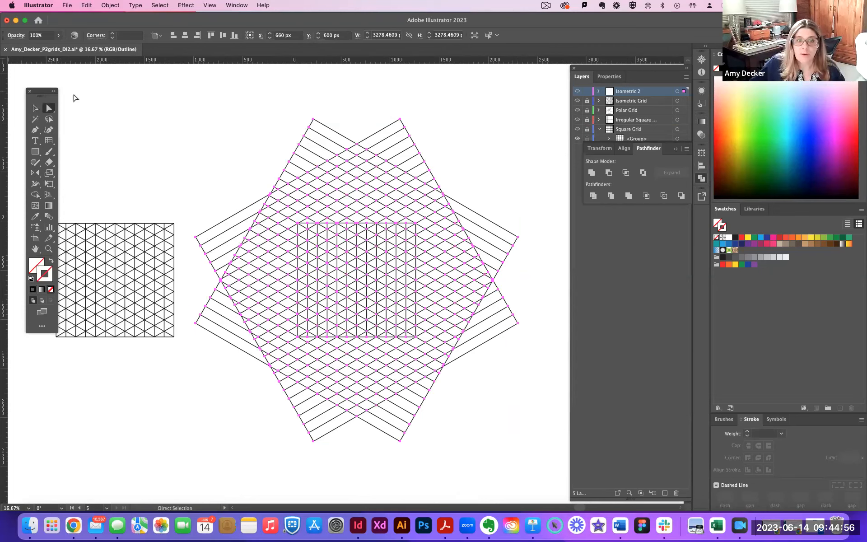
drag(166, 84, 506, 222)
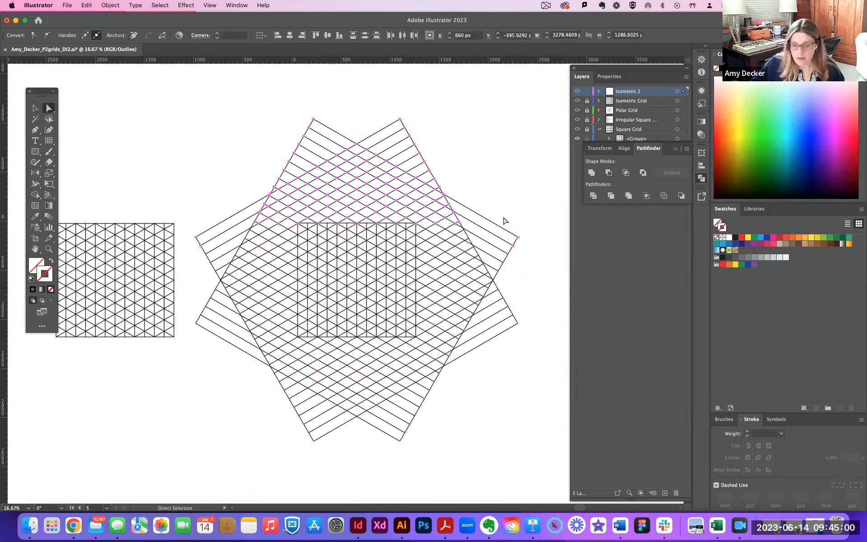
key(Delete)
drag(427, 193, 537, 379)
key(Delete)
drag(480, 373, 184, 434)
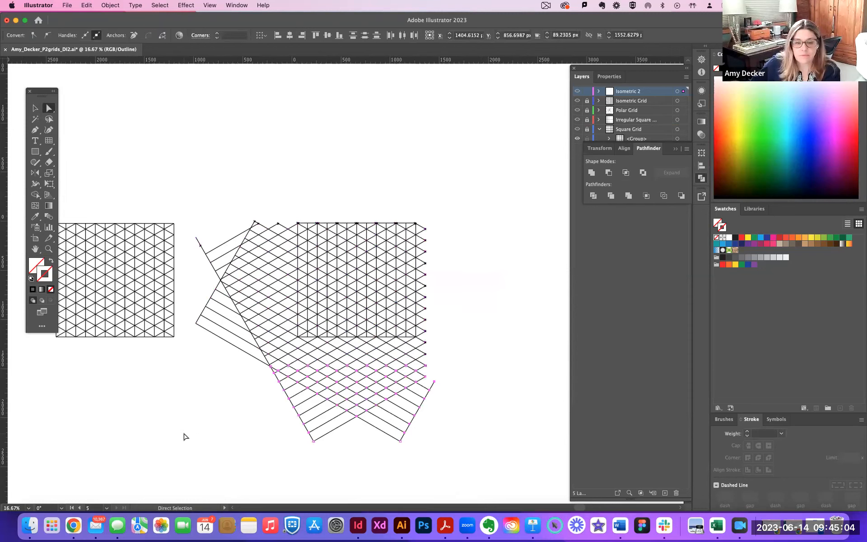
key(Delete)
drag(190, 203, 291, 429)
key(Delete)
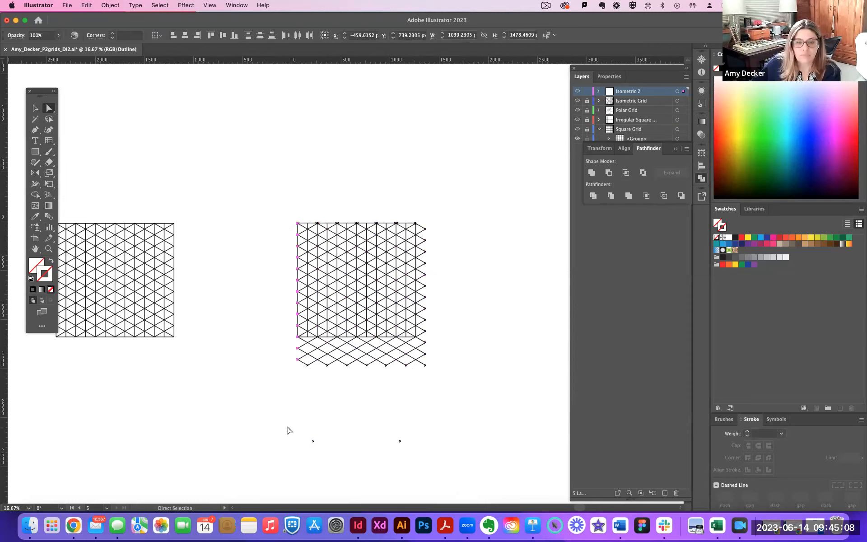
Delete the leftover slanted segments below and along the right side of the vertical-line grid.
drag(297, 344, 451, 380)
key(Delete)
drag(417, 213, 439, 379)
key(Delete)
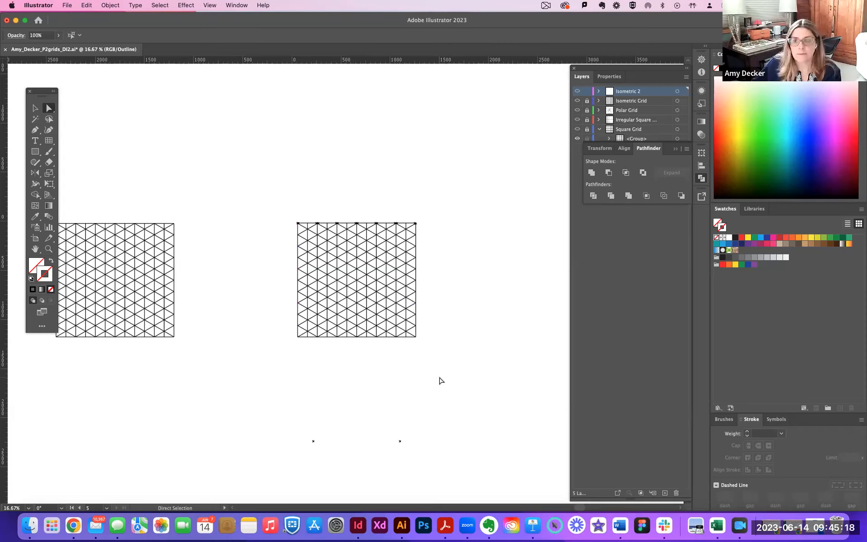
Examine how the slanted lines meet the trimmed grid's upper edge at high magnification.
key(super+equal)
key(super+equal)
key(super+equal)
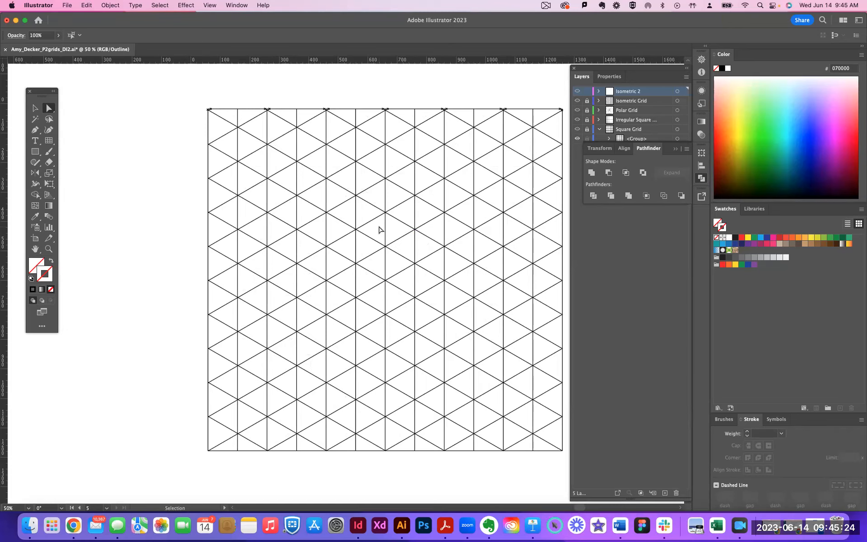
key(super+equal)
key(space)
scroll(271, 366, up, 10)
scroll(270, 366, right, 5)
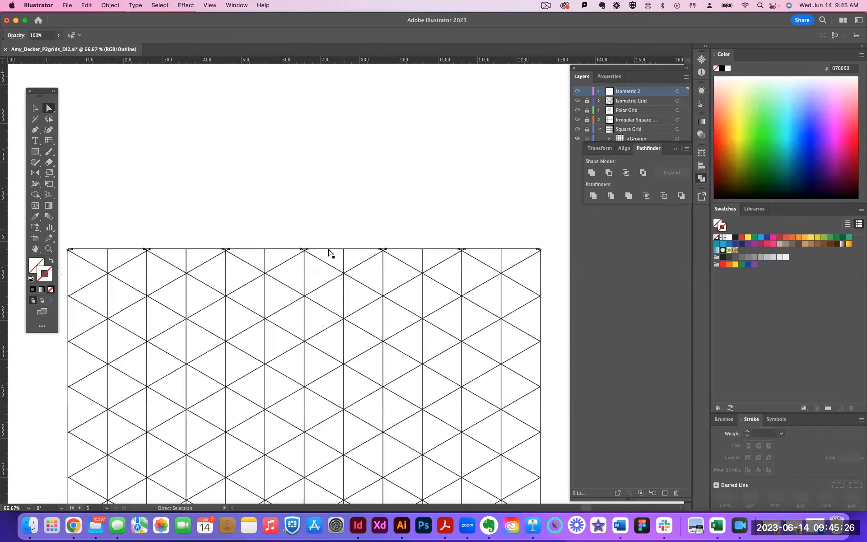
click(328, 250)
key(super+z)
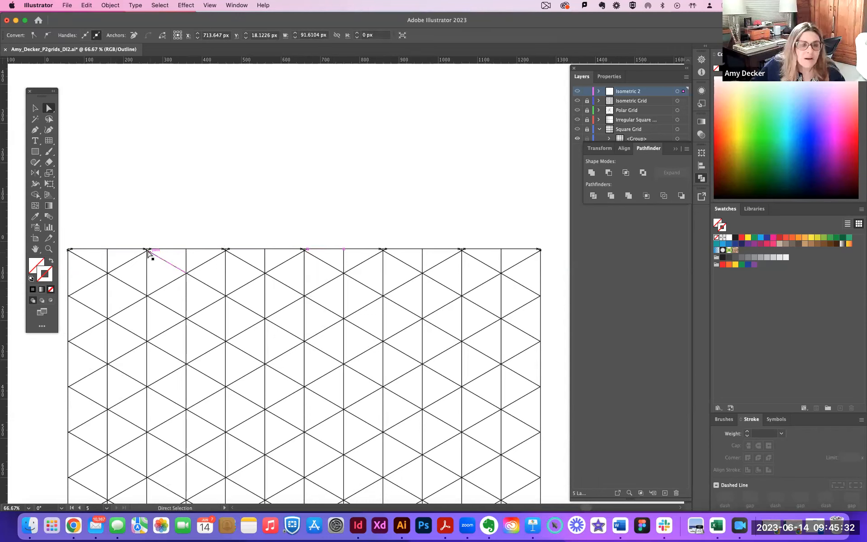
key(super+equal)
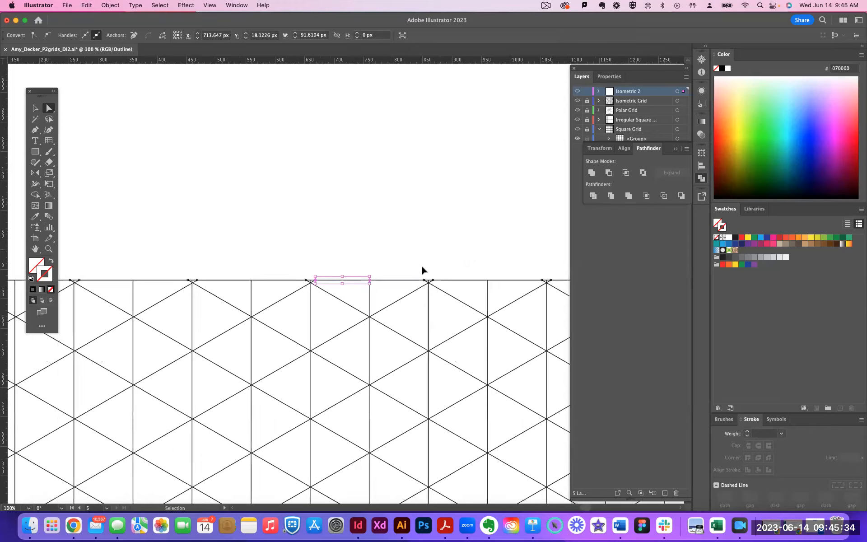
key(super+equal)
key(super+equal)
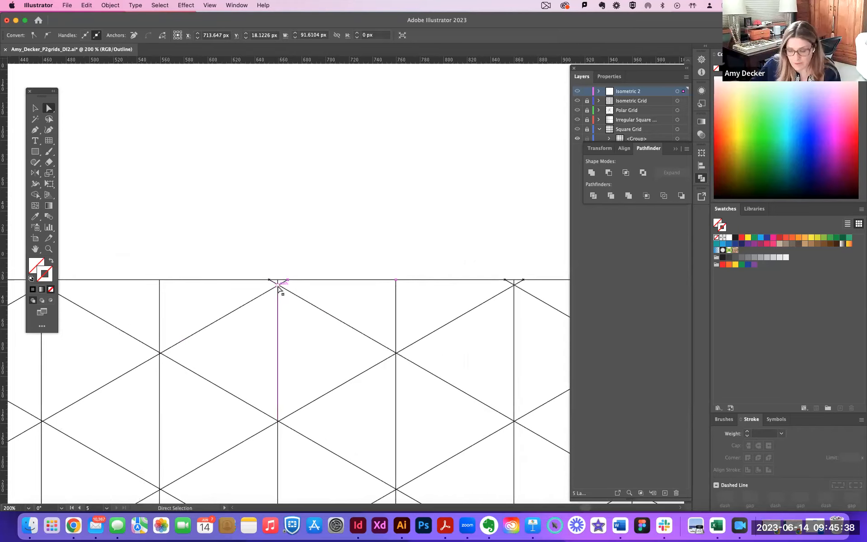
Undo the trimming, the Outline operation and the last resizing of the vertical-line grid, and leave nothing selected.
key(super+minus)
key(super+minus)
key(super+minus)
key(super+minus)
key(super+minus)
key(super+minus)
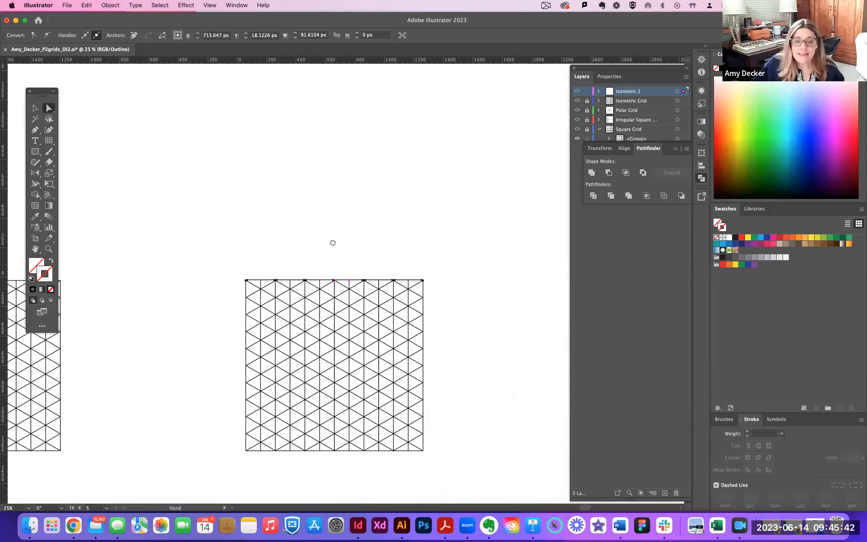
drag(333, 244, 327, 186)
click(327, 222)
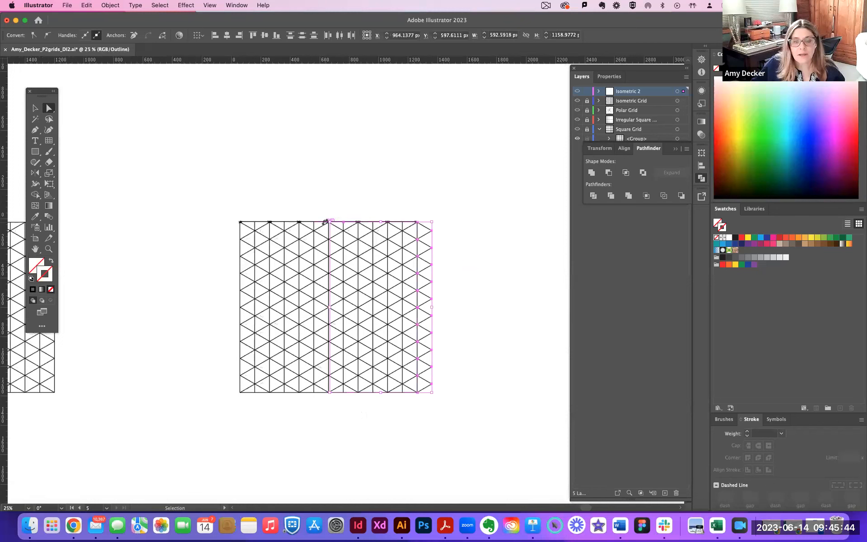
key(super+z)
key(super+z)
key(super+z)
key(super+z)
key(super+z)
key(super+z)
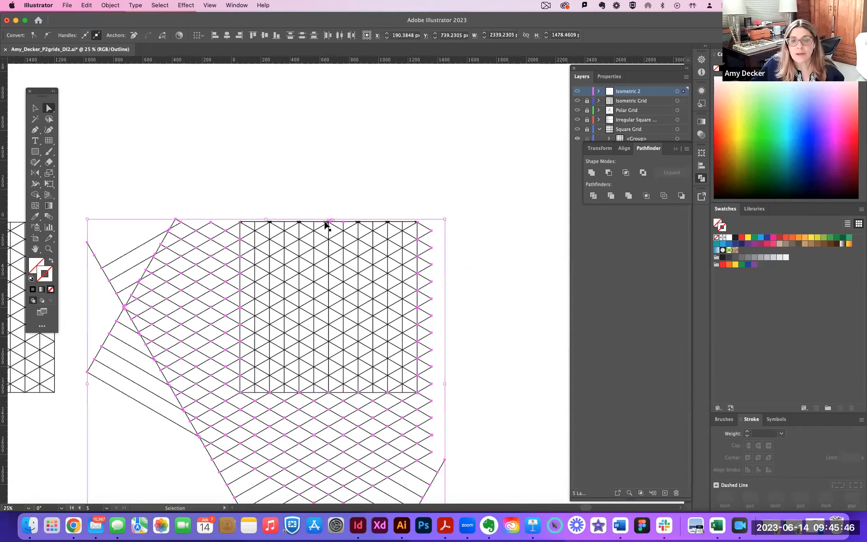
key(super+z)
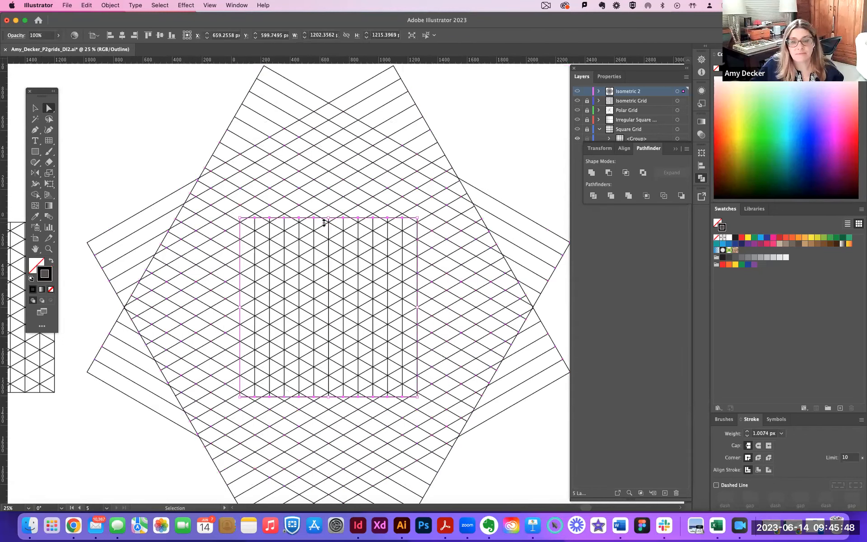
key(super+z)
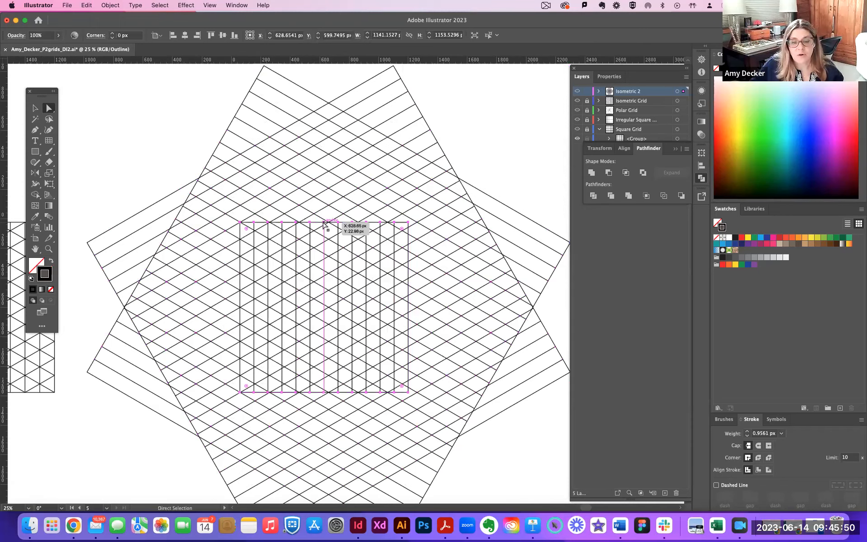
click(36, 108)
click(348, 252)
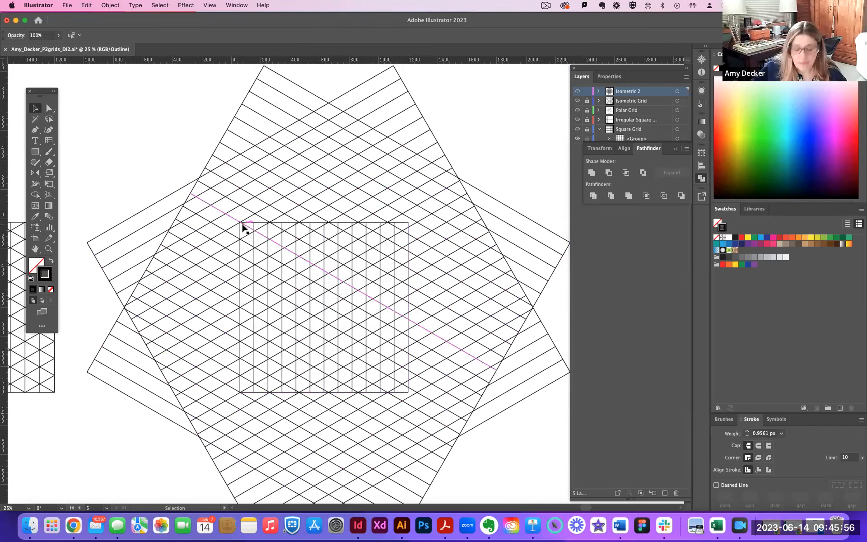
key(super+equal)
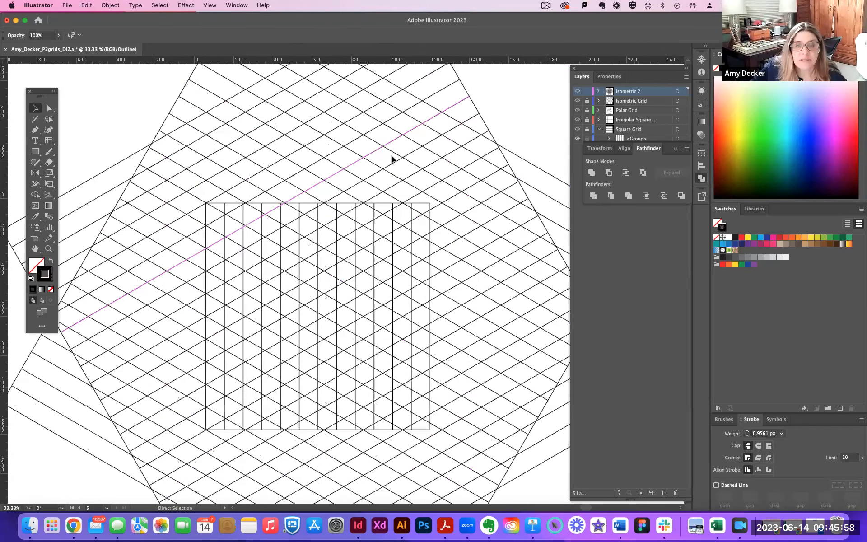
Examine how the vertical lines line up with the slanted lines' intersections along the vertical-line grid's upper edge and right side.
key(super+equal)
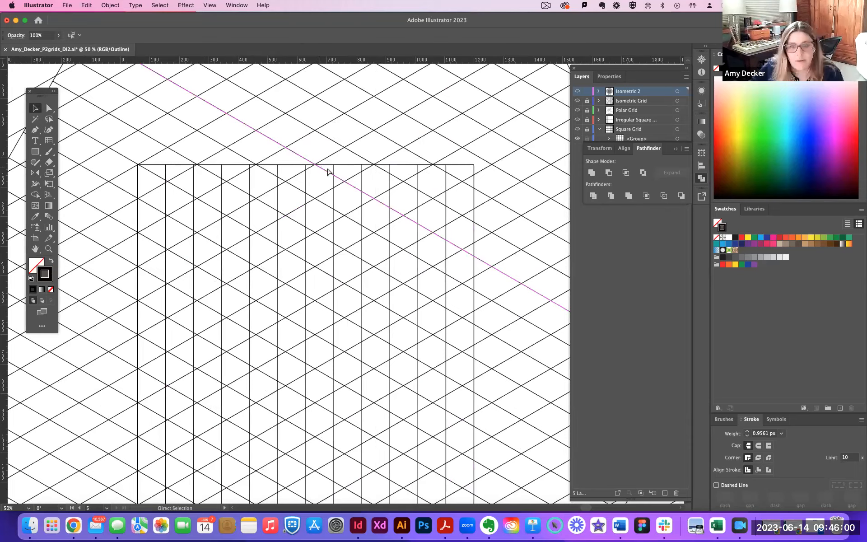
key(super+equal)
key(super+equal)
key(super+equal)
drag(357, 126, 385, 399)
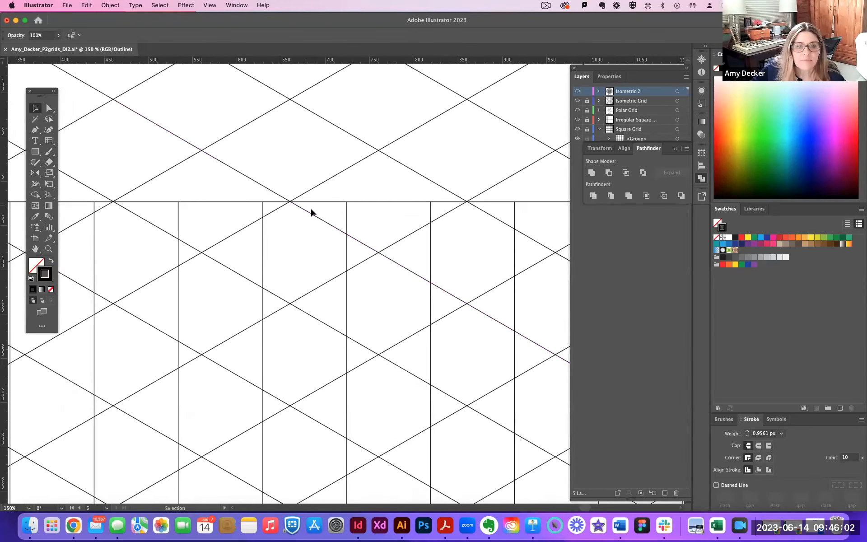
drag(457, 275, 224, 259)
drag(477, 312, 411, 240)
key(super+minus)
key(super+minus)
key(super+minus)
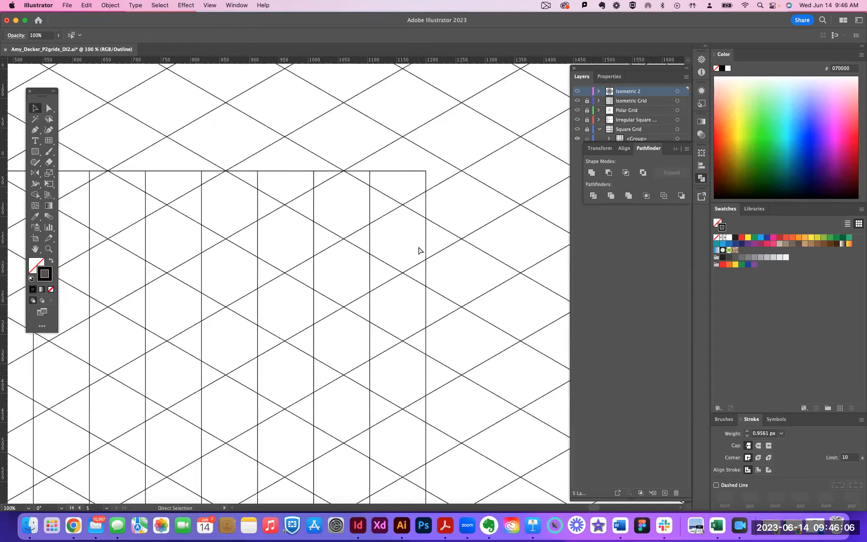
drag(328, 300, 389, 236)
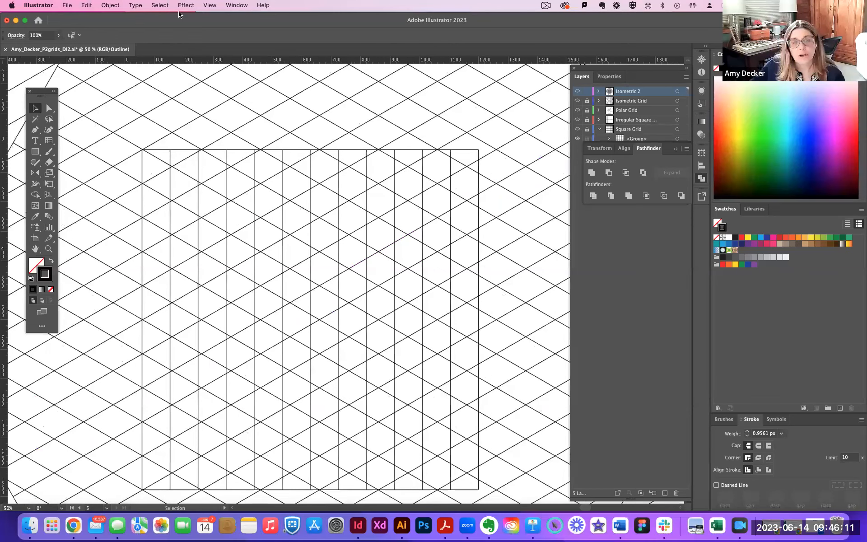
Nudge the vertical-line grid slightly and enlarge it from its upper-right corner to about 1196 by 1209 px.
click(157, 150)
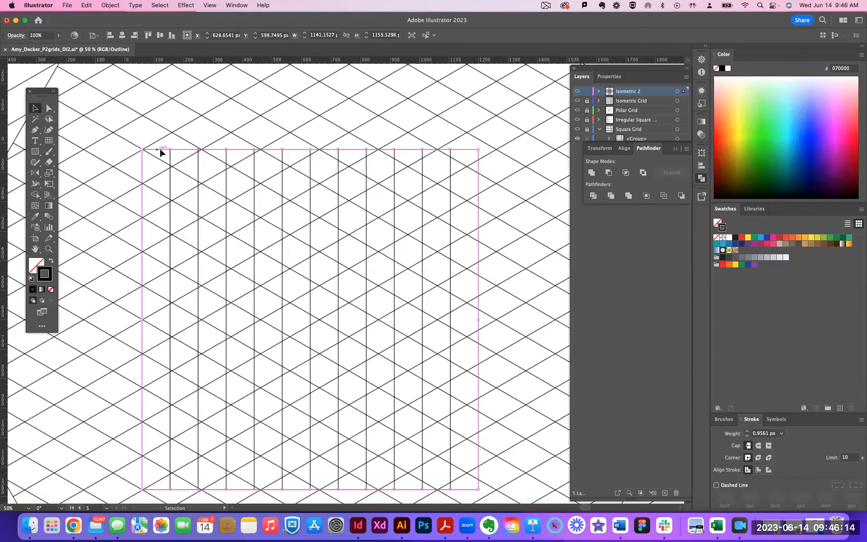
drag(156, 153, 159, 150)
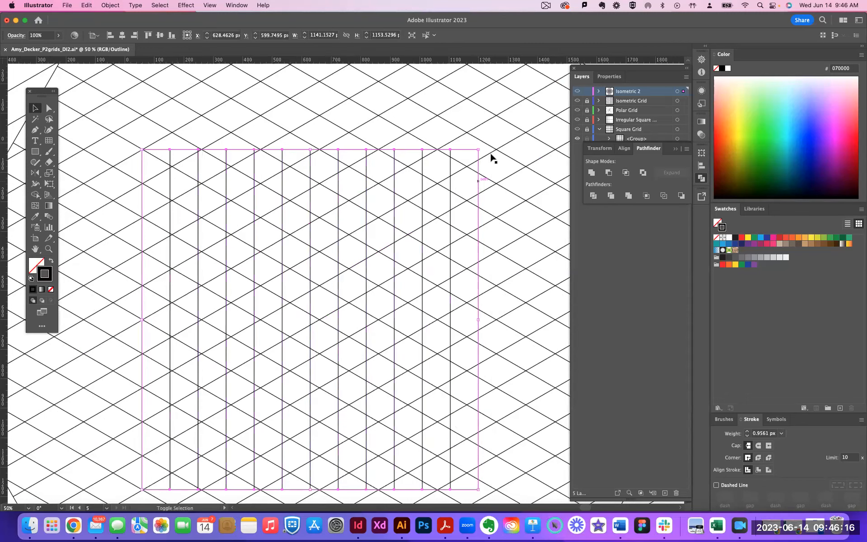
drag(478, 148, 495, 134)
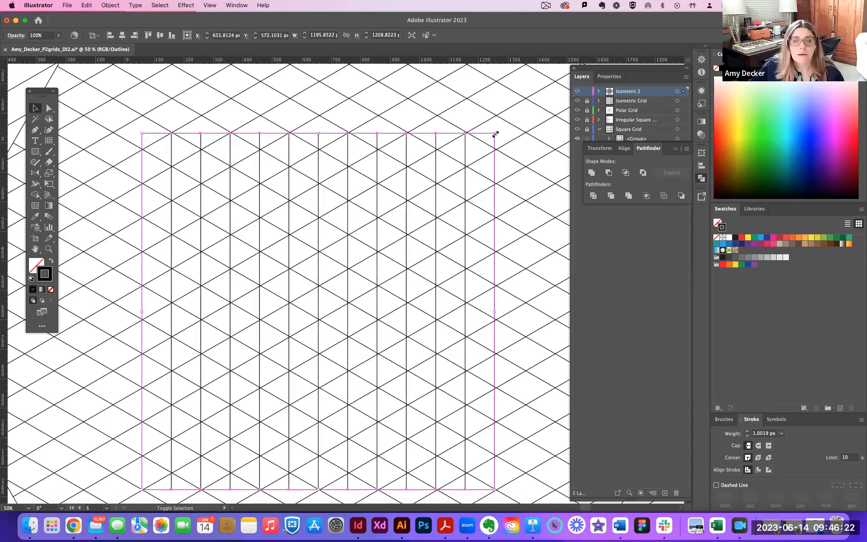
Stretch the vertical-line grid to about 1212 px high and move it onto the slanted lines' intersections, centred at X 660 px.
key(super+shift+a)
key(super+equal)
key(super+equal)
drag(407, 158, 399, 296)
drag(336, 156, 322, 222)
key(super+equal)
drag(345, 272, 358, 466)
drag(307, 149, 307, 299)
drag(294, 162, 300, 293)
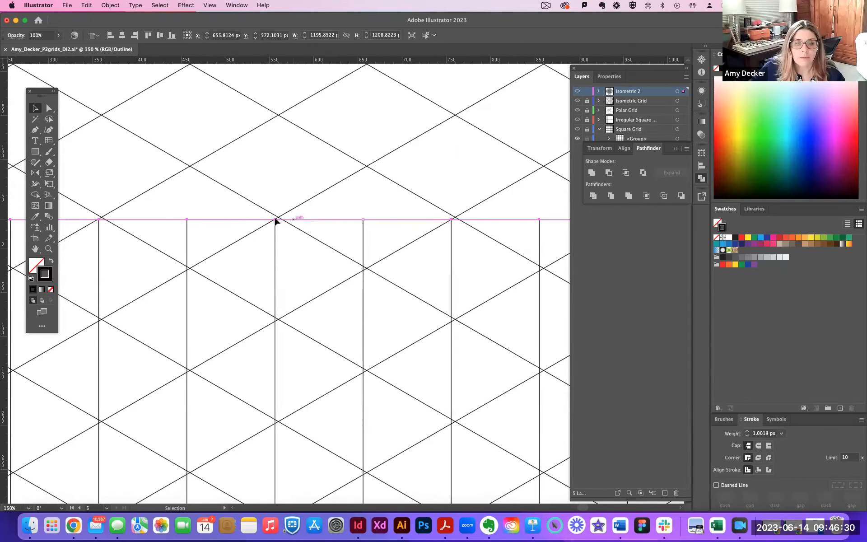
click(264, 222)
click(266, 220)
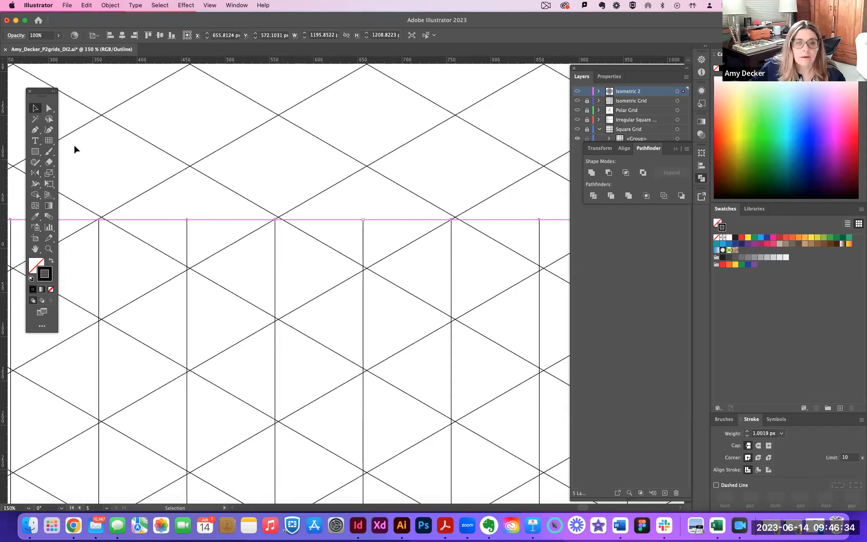
drag(361, 219, 396, 510)
key(super+equal)
key(super+equal)
key(space)
drag(394, 262, 382, 485)
drag(359, 207, 297, 494)
drag(321, 255, 310, 508)
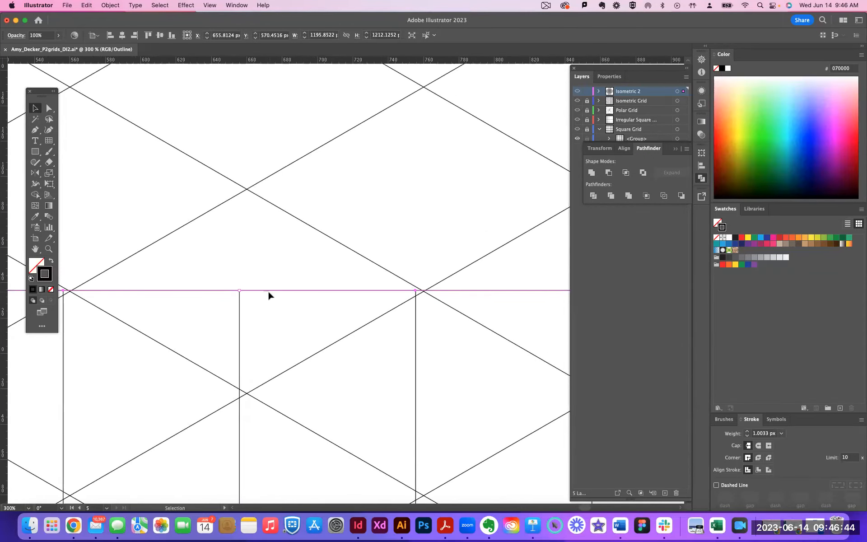
drag(272, 291, 274, 292)
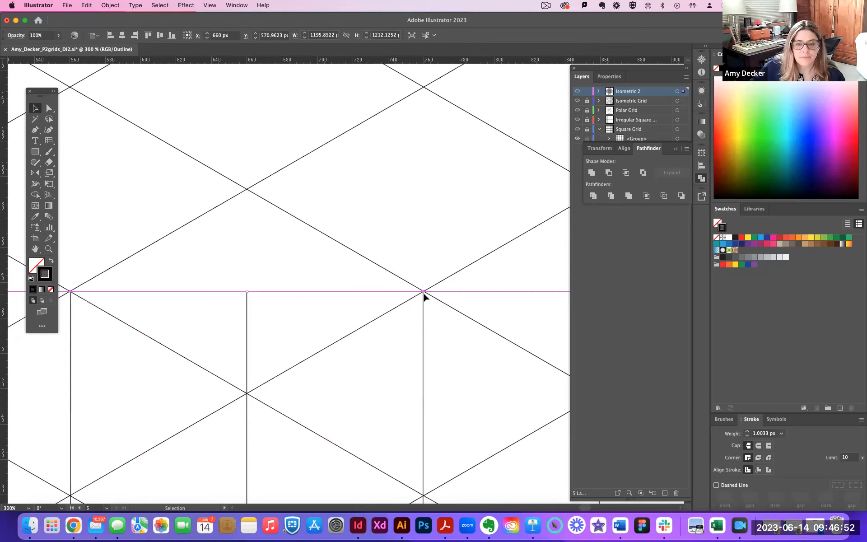
Widen the vertical-line grid to about 1198 px by extending its upper-right corner in line with the slanted lines' intersections.
scroll(385, 287, down, 10)
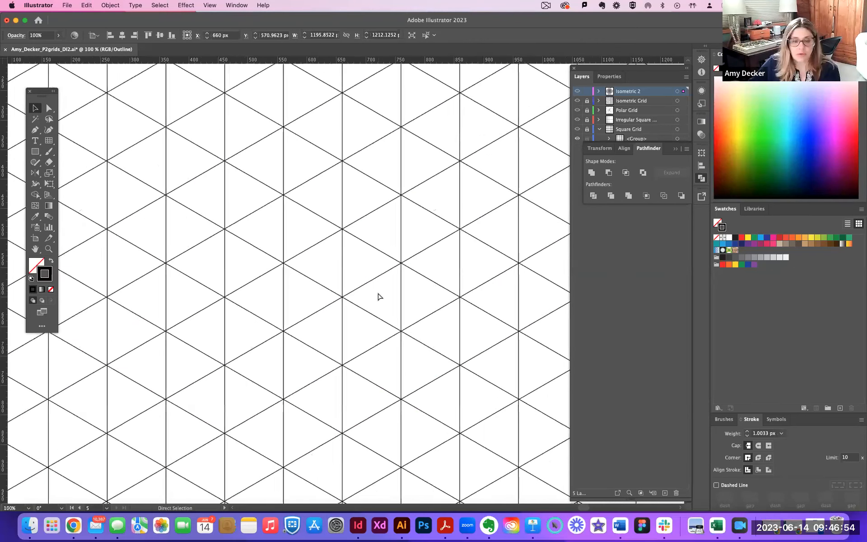
scroll(323, 261, down, 3)
scroll(323, 261, right, 3)
scroll(367, 309, up, 5)
scroll(233, 334, right, 15)
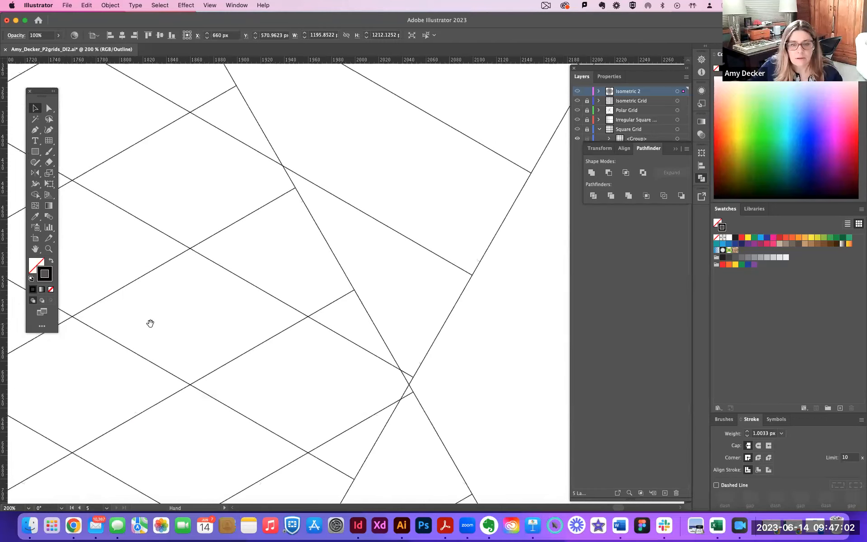
scroll(173, 274, left, 15)
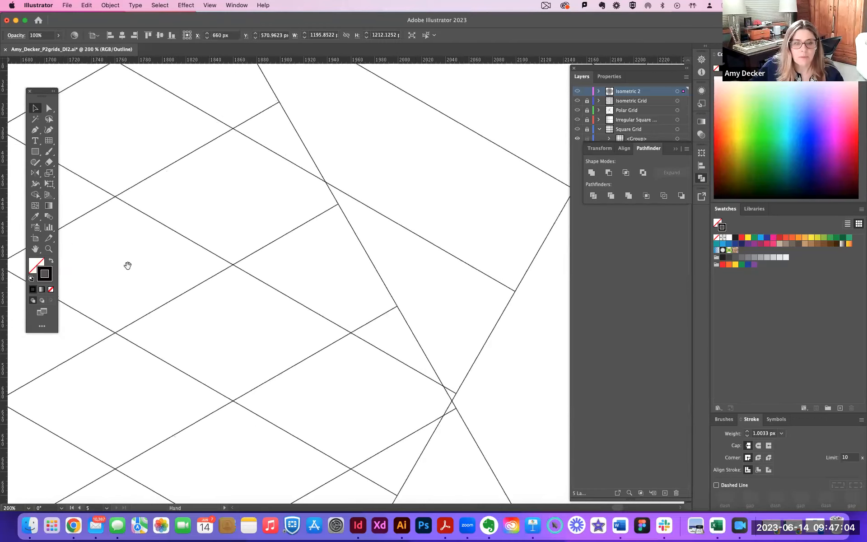
drag(100, 299, 461, 299)
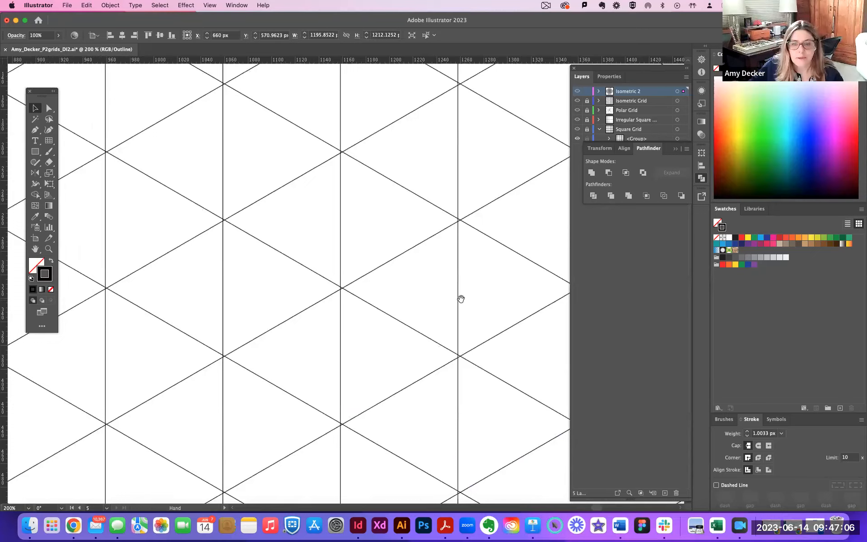
scroll(444, 336, down, 10)
scroll(444, 335, right, 3)
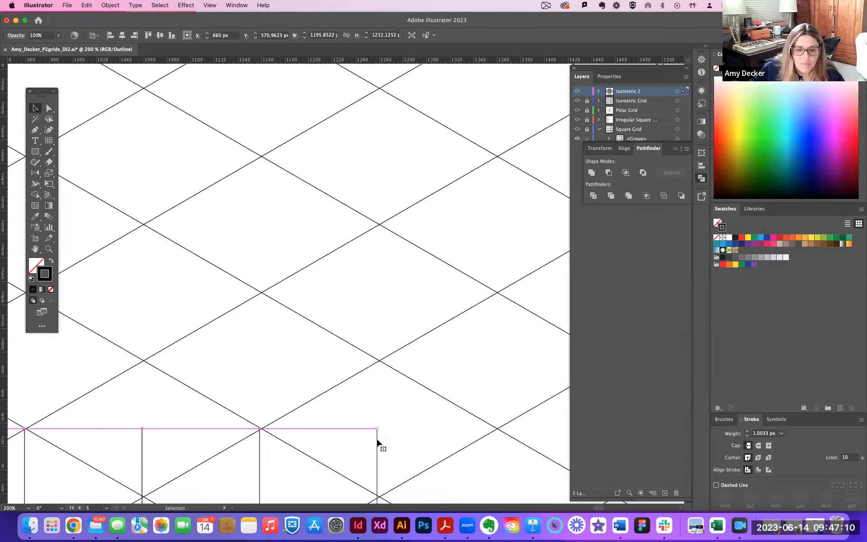
drag(378, 429, 381, 429)
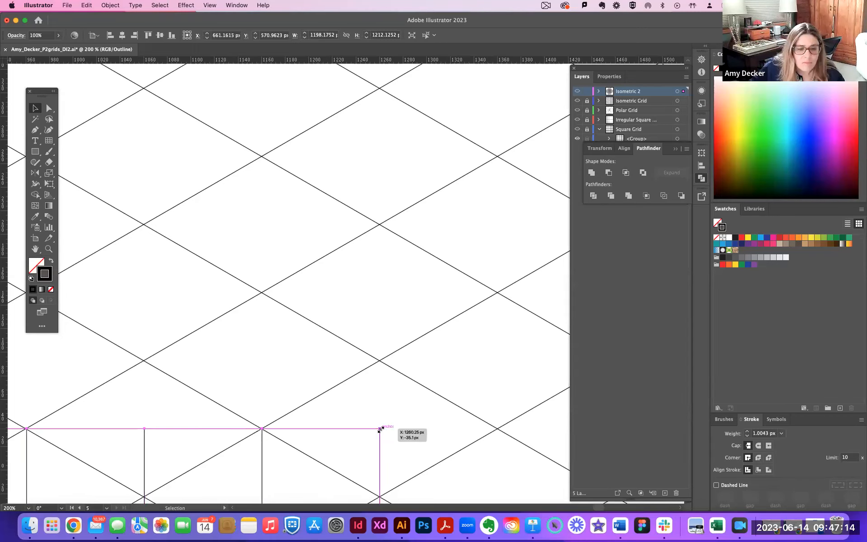
Adjust the vertical-line grid's upper-left corner to line up with the slanted lines' intersections, and deselect the grid.
key(space)
drag(197, 404, 428, 278)
drag(257, 346, 406, 299)
drag(221, 353, 432, 347)
drag(276, 347, 387, 343)
drag(199, 350, 306, 342)
drag(100, 320, 239, 325)
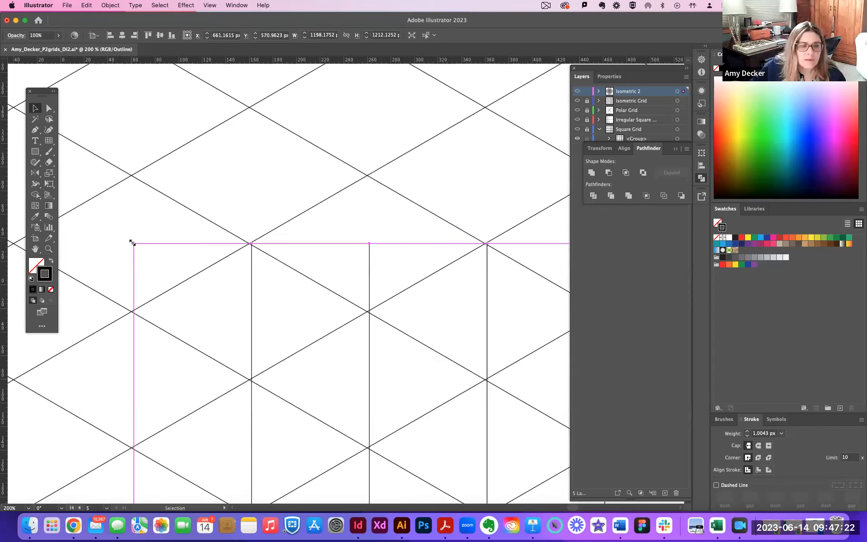
drag(132, 243, 133, 244)
click(148, 226)
Check how the resized vertical lines fit the slanted intersections across the grid, from the upper edge down to the lower edge.
key(space)
drag(391, 292, 171, 273)
drag(406, 293, 180, 276)
drag(374, 294, 188, 283)
key(super+minus)
key(super+minus)
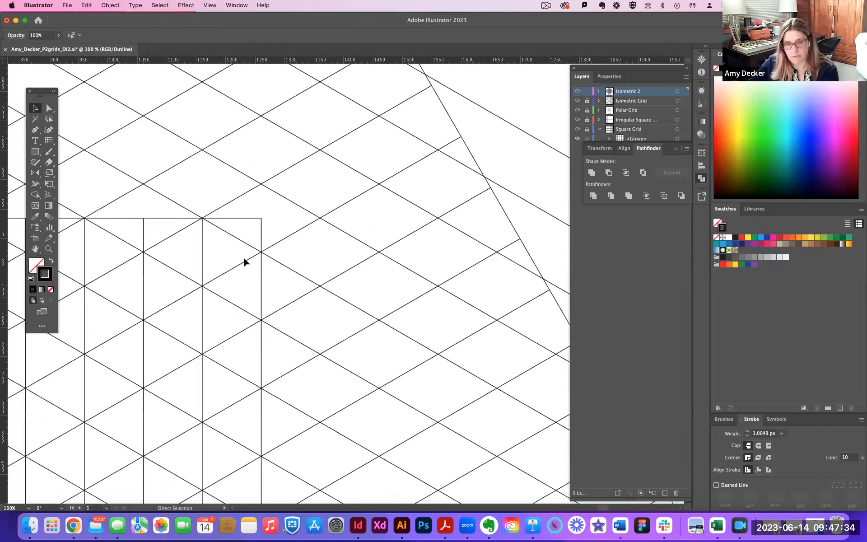
key(super+minus)
key(super+minus)
scroll(307, 313, down, 3)
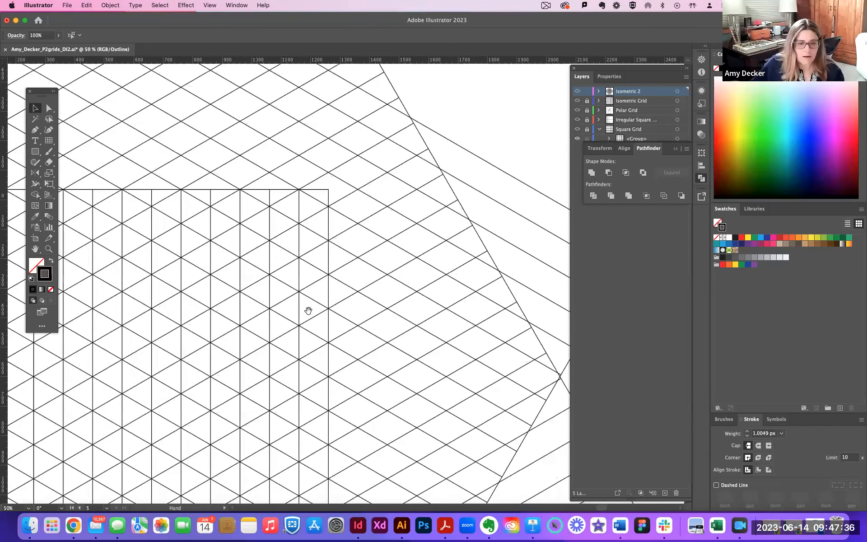
scroll(292, 301, down, 6)
scroll(293, 301, left, 4)
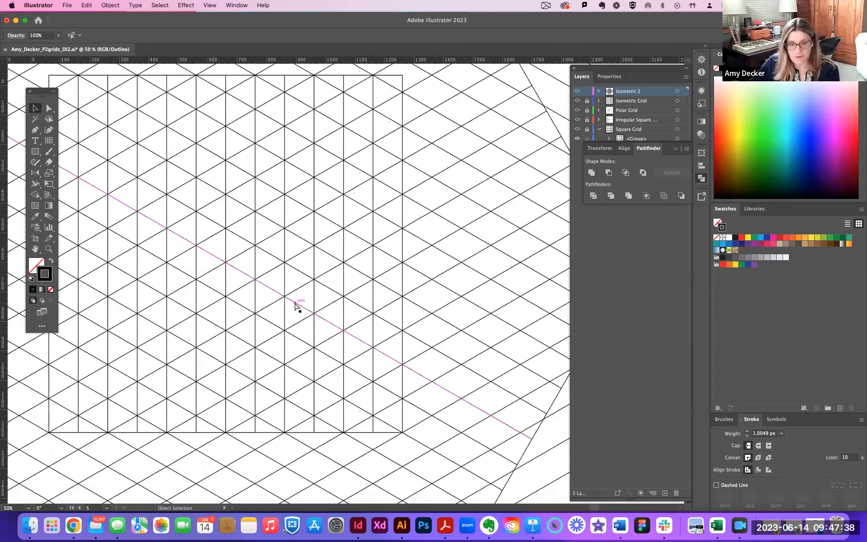
Select the vertical-line grid and both slanted line grids, split them with the Pathfinder Outline operation, and deselect the result.
key(super+minus)
key(super+minus)
key(super+minus)
drag(201, 125, 516, 411)
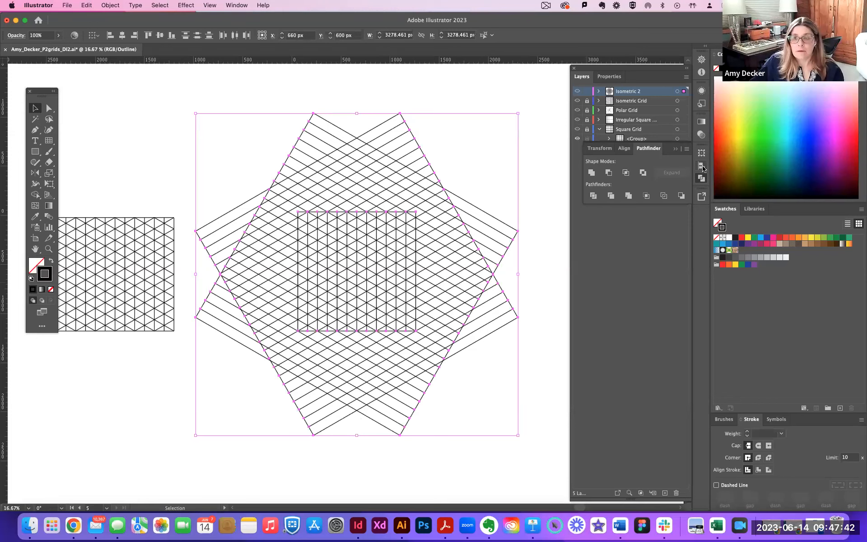
click(701, 179)
click(702, 179)
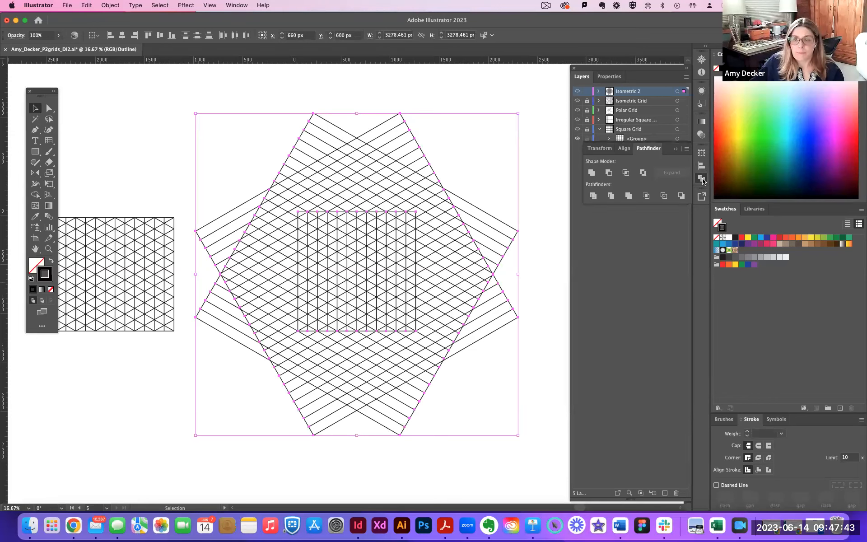
click(664, 197)
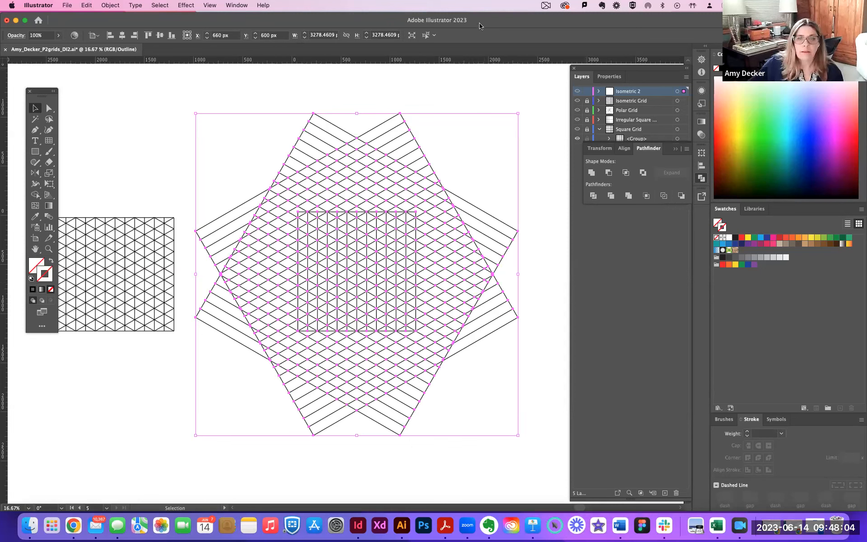
click(483, 84)
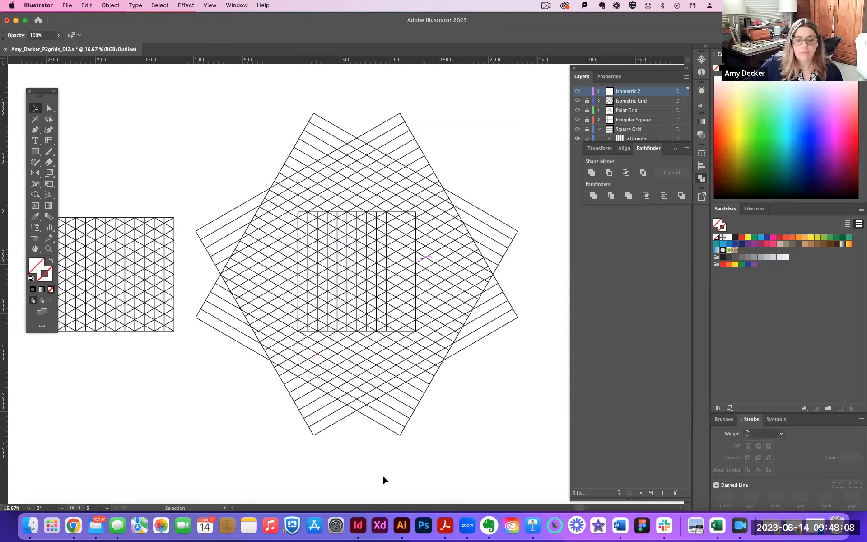
scroll(470, 381, down, 3)
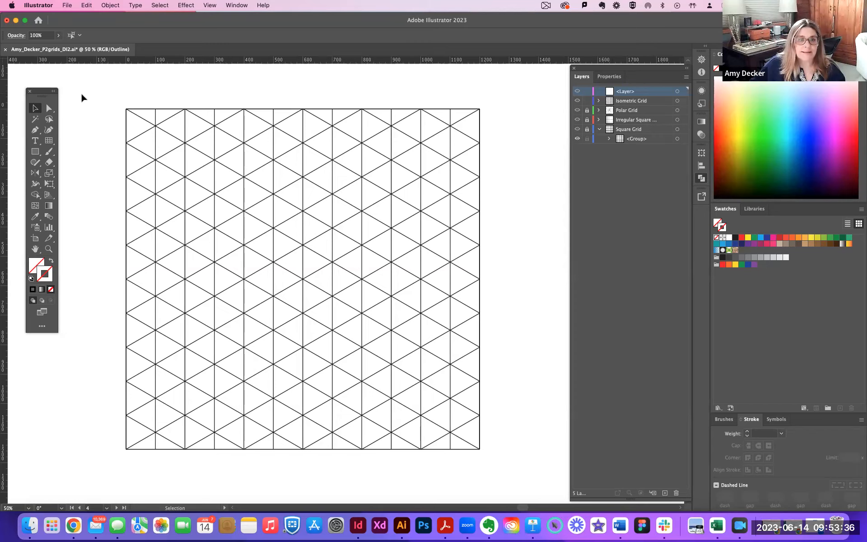
Select the whole finished isometric grid on its artboard, and lock the Isometric Grid layer.
drag(100, 91, 505, 427)
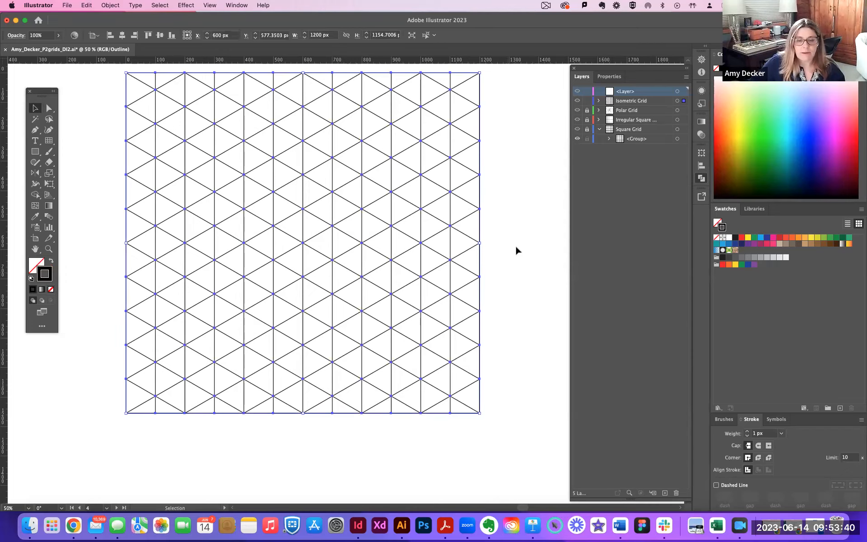
scroll(516, 245, up, 3)
scroll(515, 244, right, 1)
key(a)
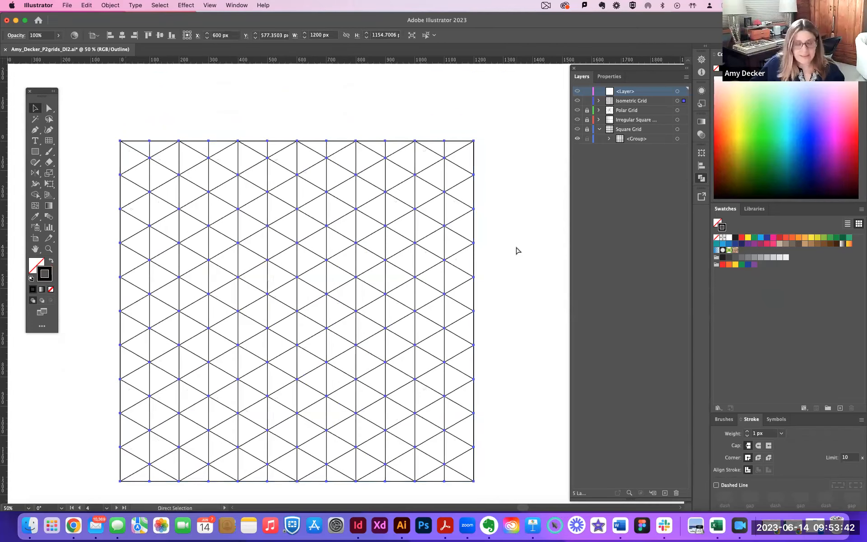
key(v)
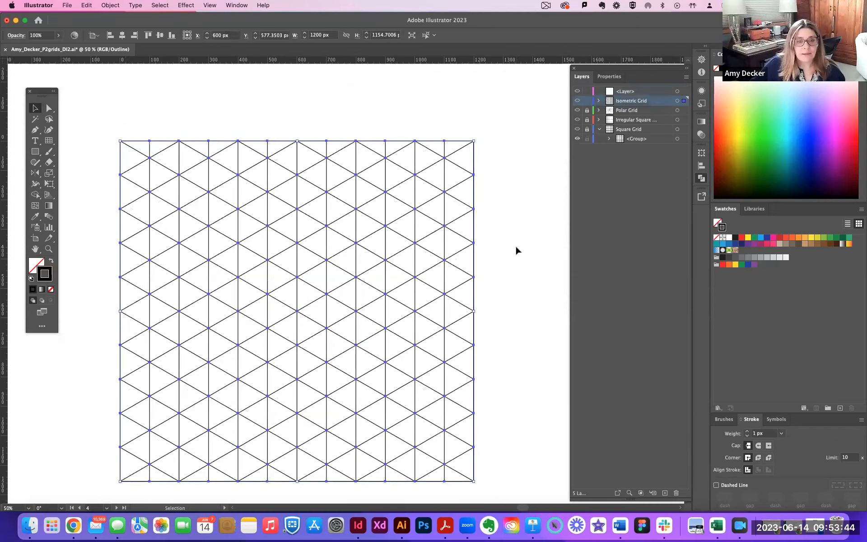
click(586, 101)
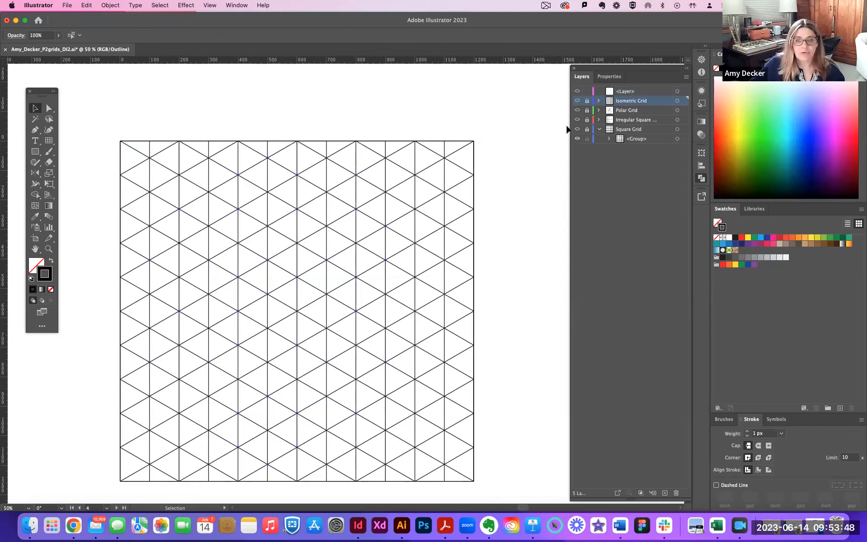
Bring the empty artboard beside the isometric grid into view and make the empty layer above Isometric Grid active.
scroll(540, 158, right, 10)
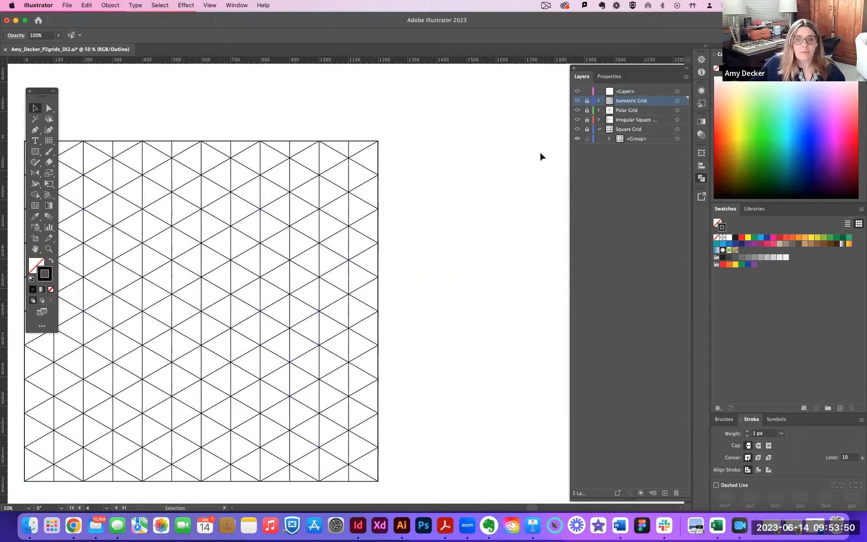
scroll(537, 156, right, 12)
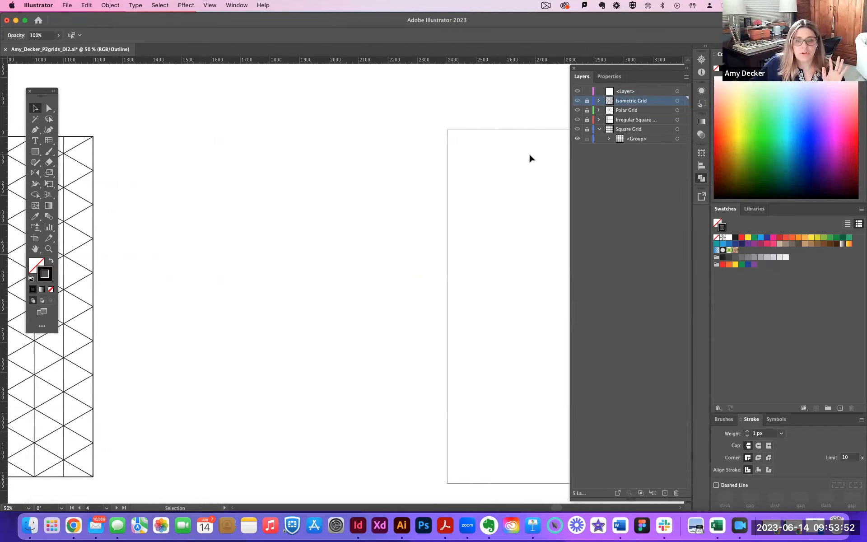
scroll(521, 159, right, 4)
scroll(520, 160, left, 1)
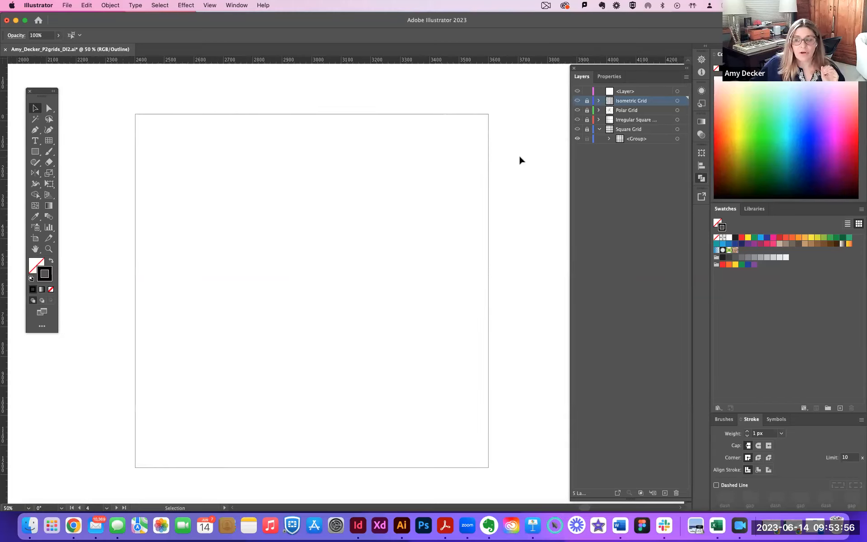
scroll(519, 156, right, 1)
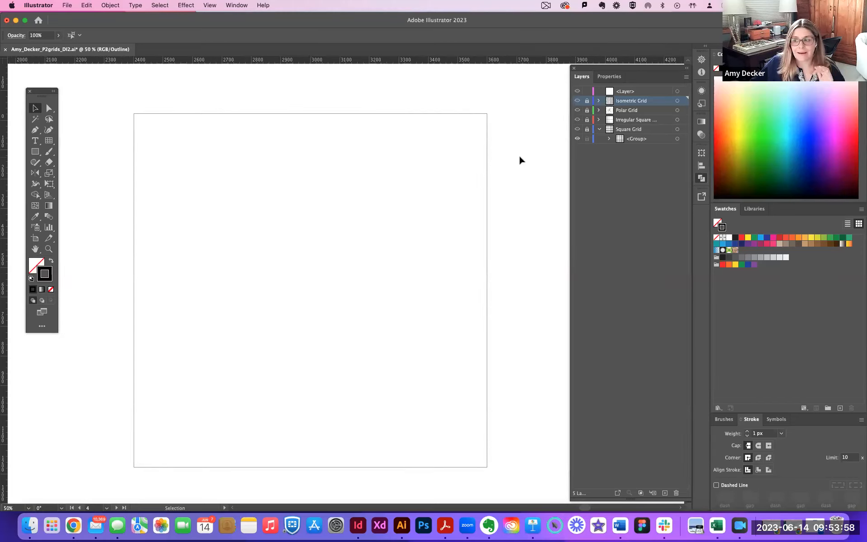
click(631, 92)
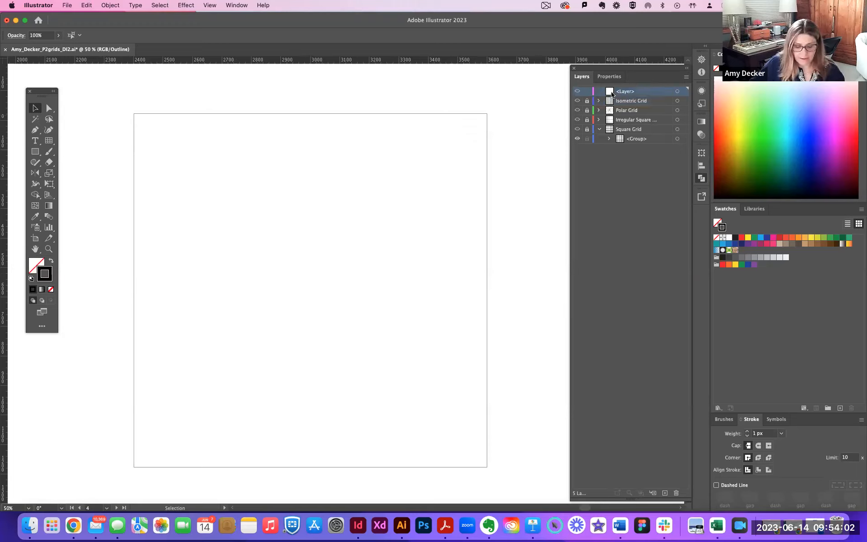
key(a)
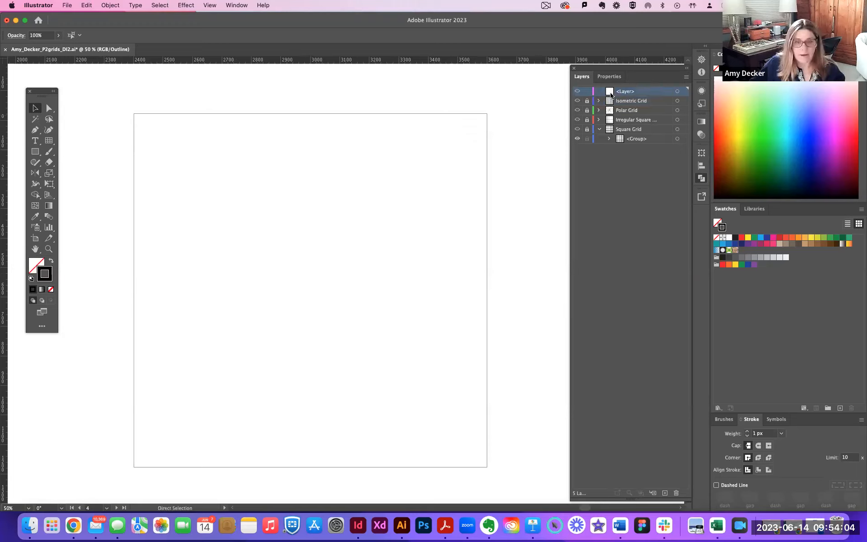
key(cmd+v)
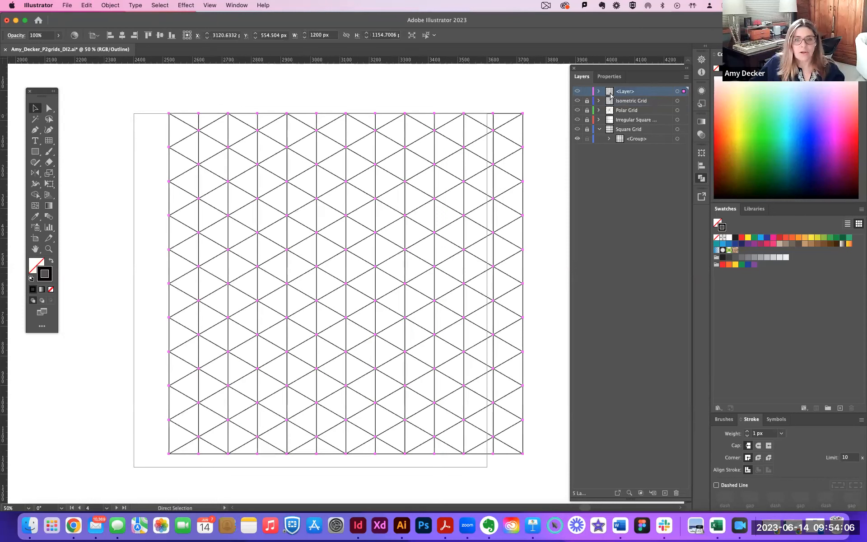
key(v)
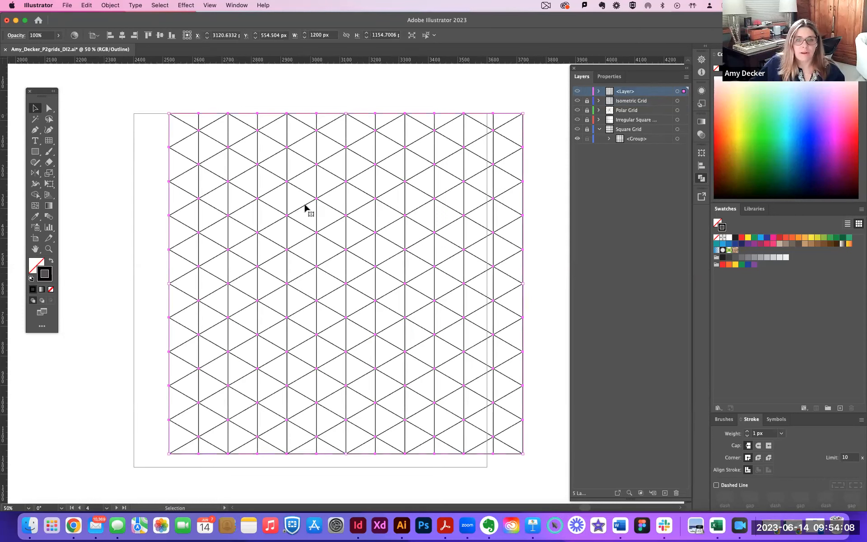
click(122, 35)
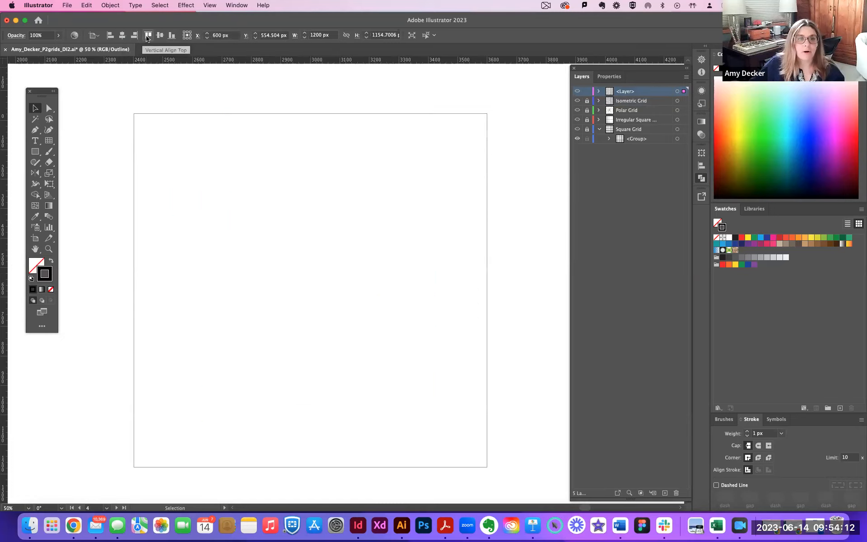
click(160, 35)
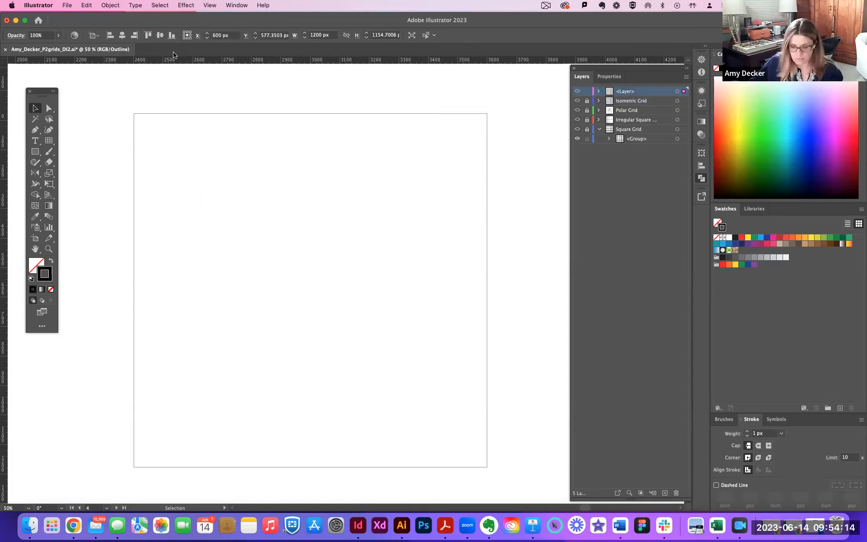
key(super+minus)
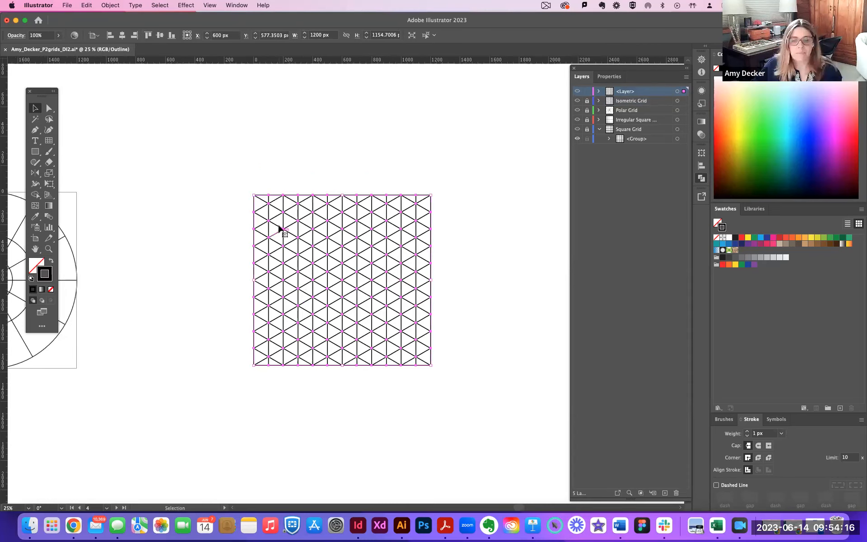
drag(262, 221, 1, 184)
key(Delete)
Paste the isometric grid onto the empty fifth artboard and center it horizontally and vertically on that artboard.
click(248, 199)
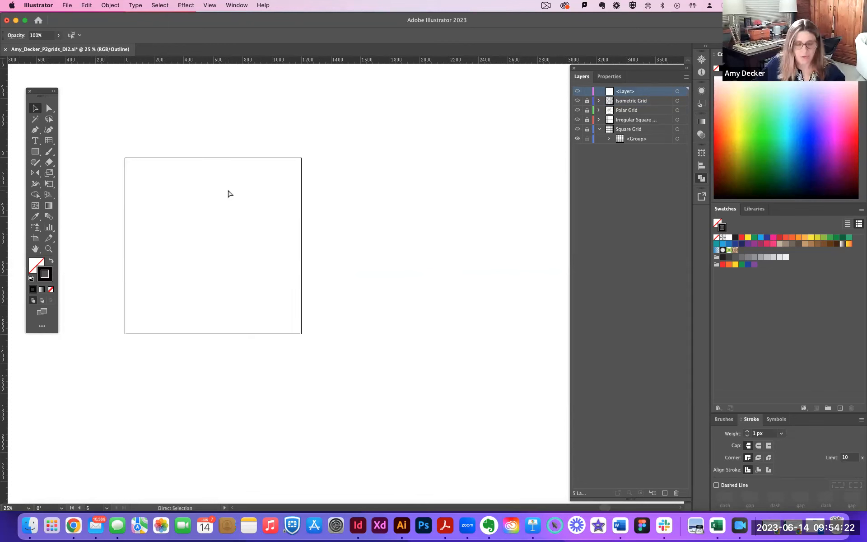
key(super+v)
drag(288, 209, 463, 363)
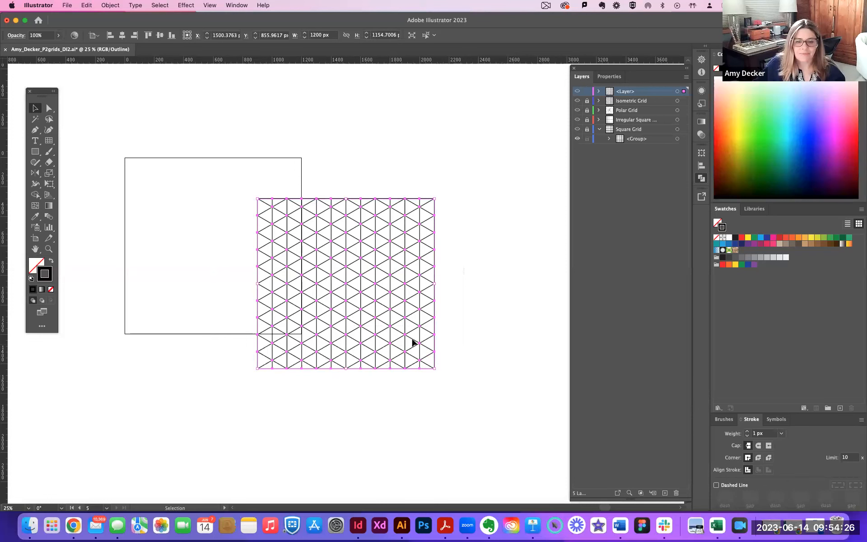
drag(265, 199, 134, 161)
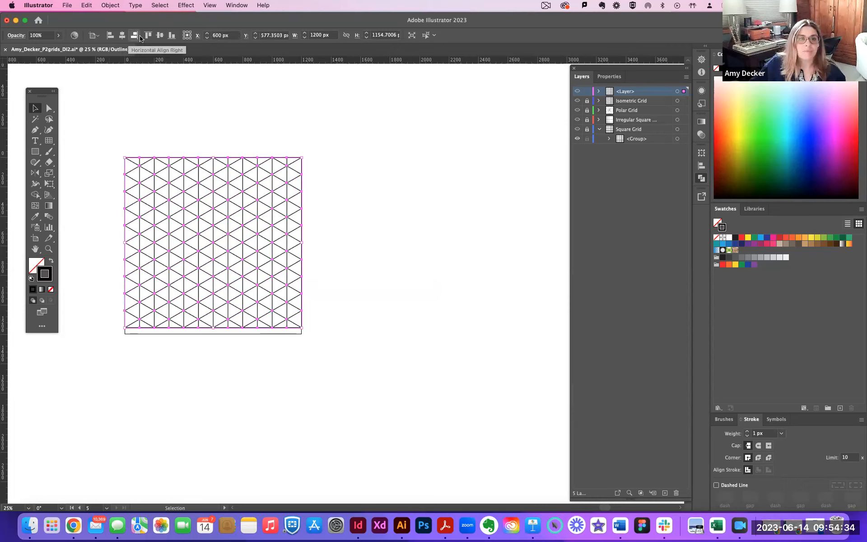
click(159, 36)
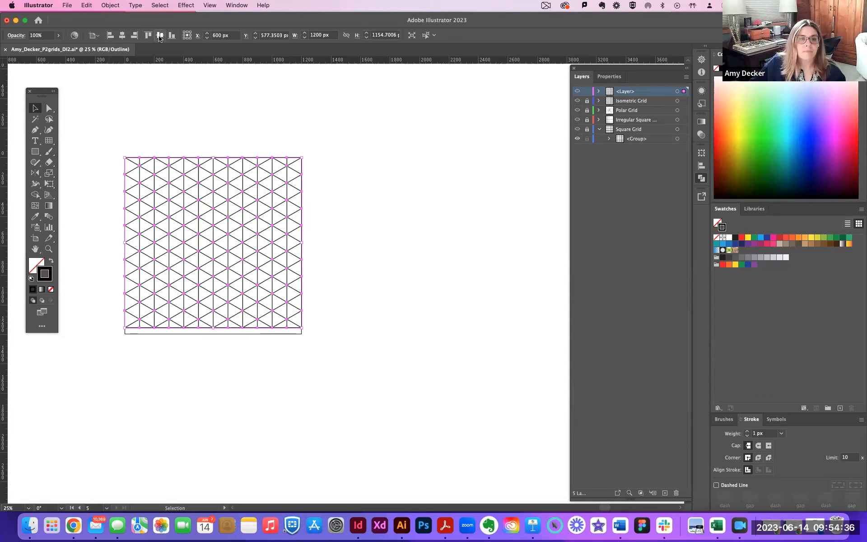
click(354, 163)
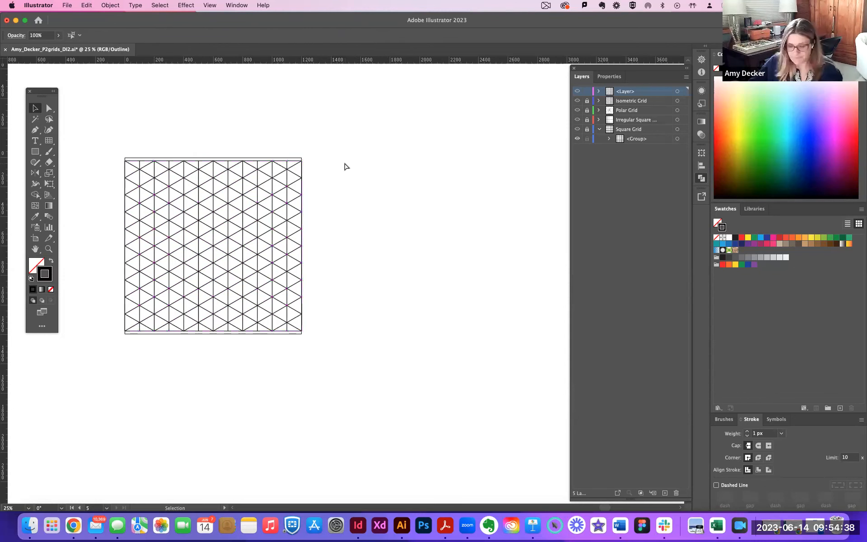
key(super+plus)
drag(254, 245, 408, 269)
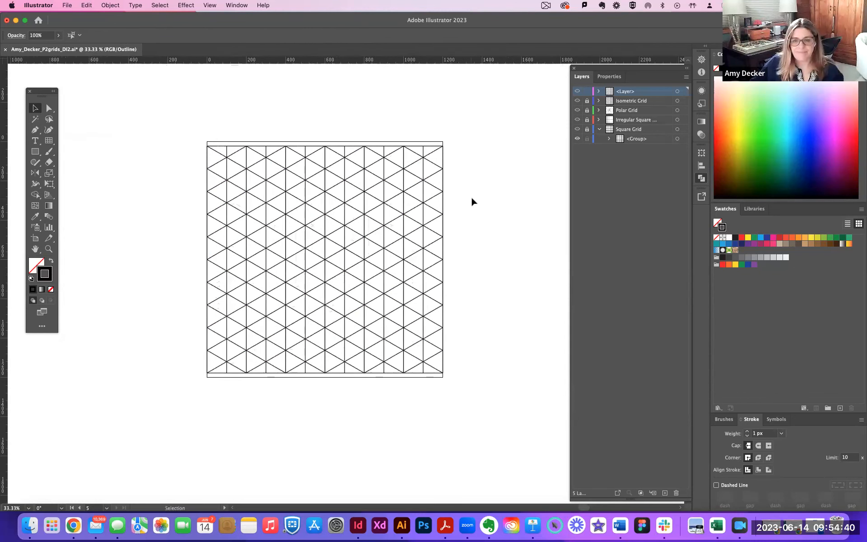
Rename the unnamed layer above Isometric Grid as "Hexagonal grid".
double_click(626, 91)
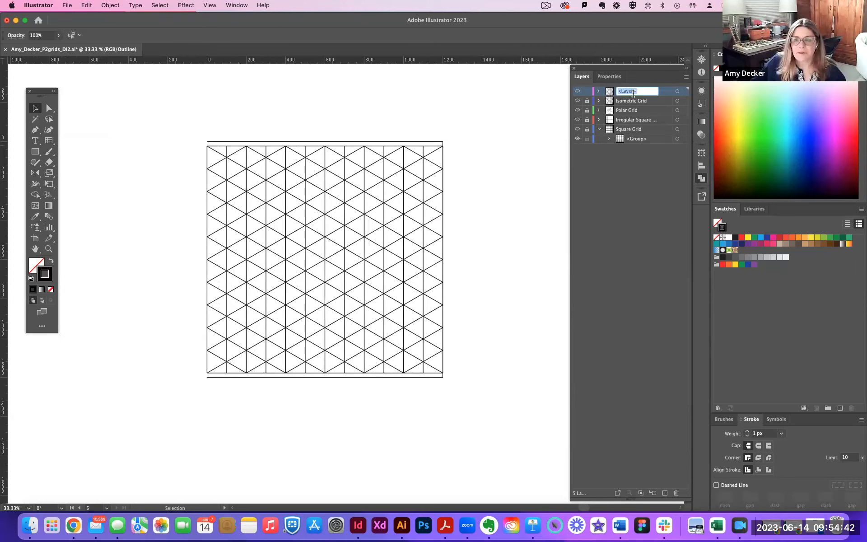
text(He)
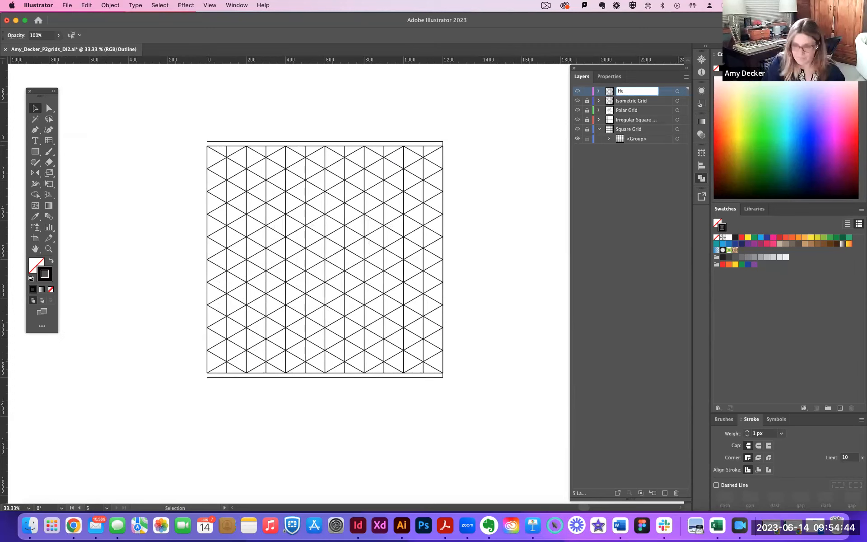
text(xagonal grid)
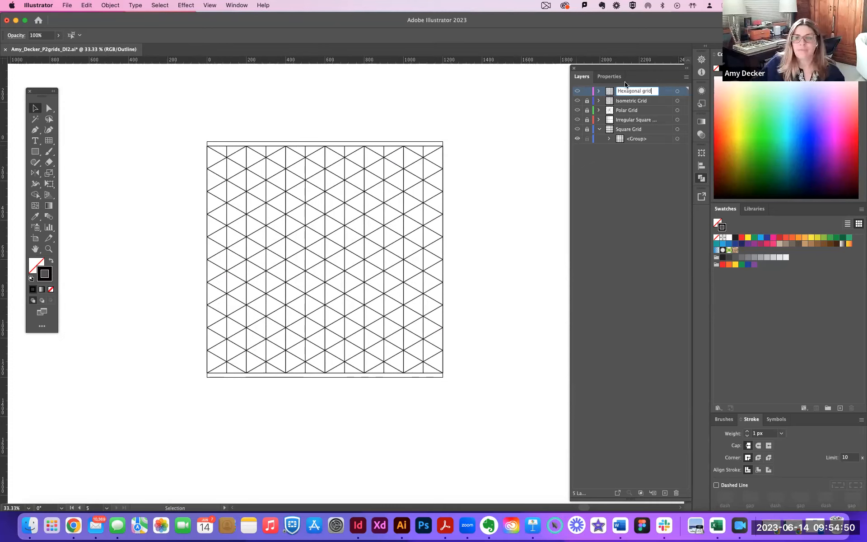
key(Return)
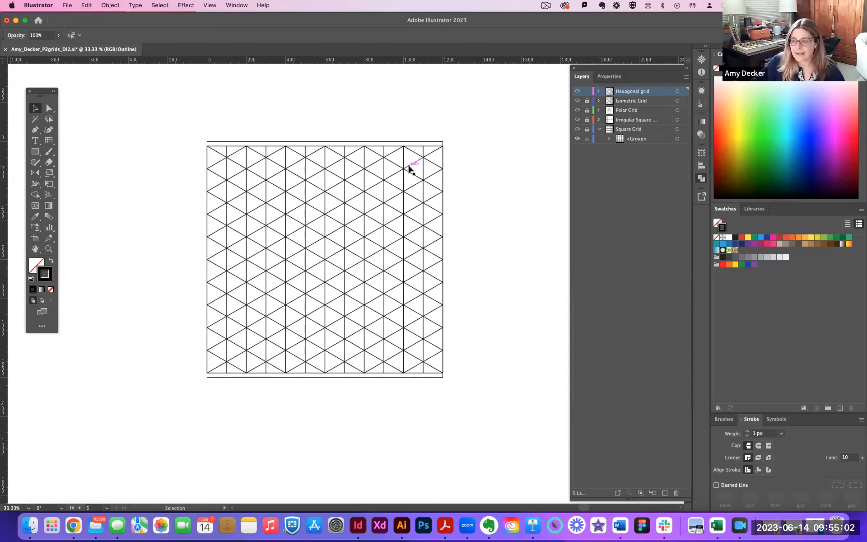
Try to duplicate the whole grid beside its artboard by repeating the last transformation, and delete the copy.
drag(190, 130, 472, 390)
key(a)
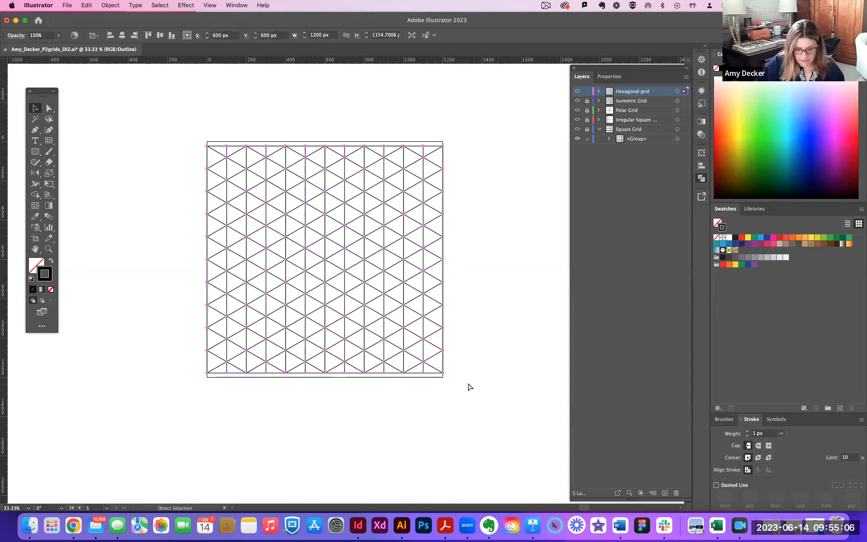
key(super+d)
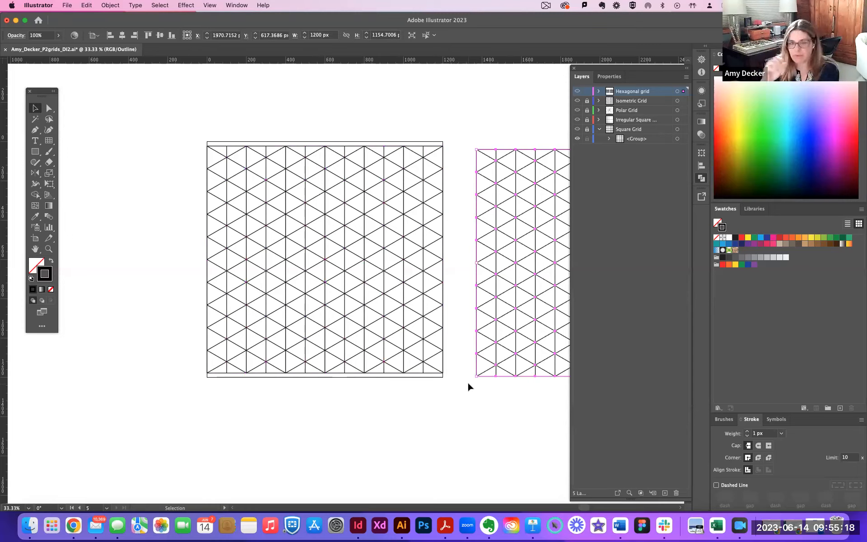
key(Delete)
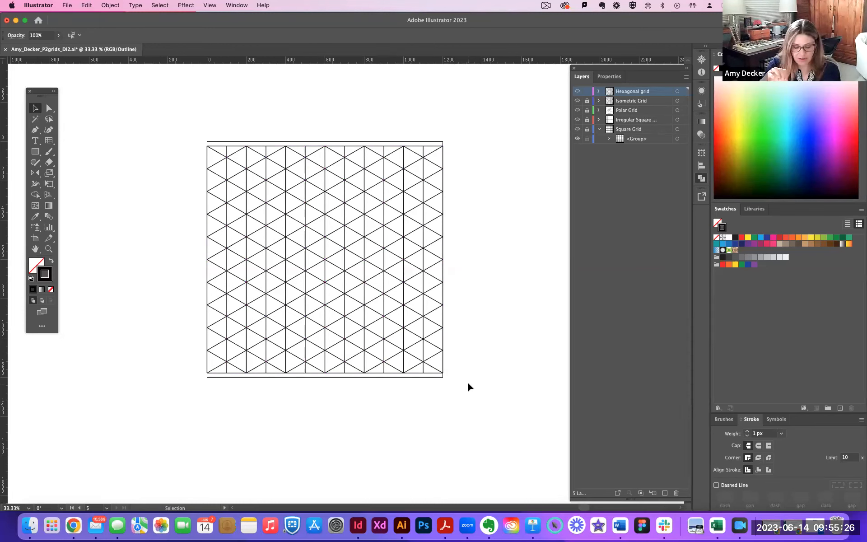
Try a 90° rotation with the Rotate tool while nothing is selected.
key(r)
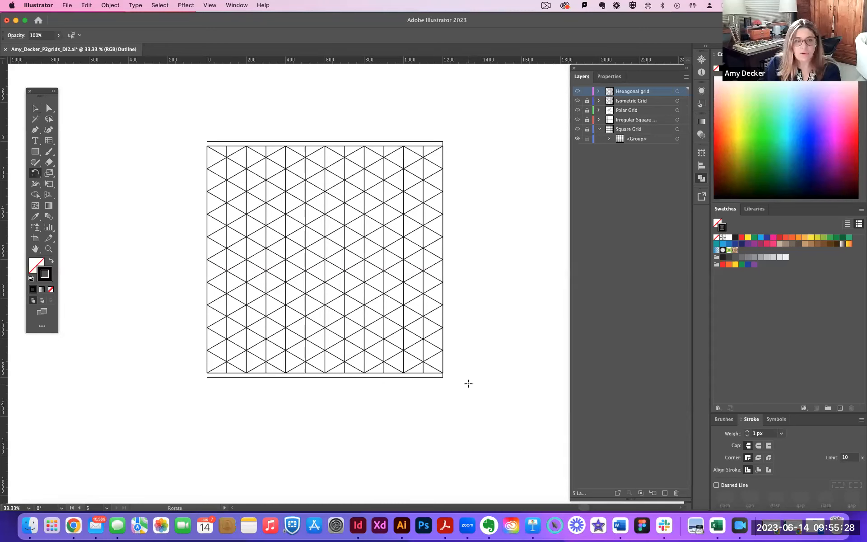
key(Return)
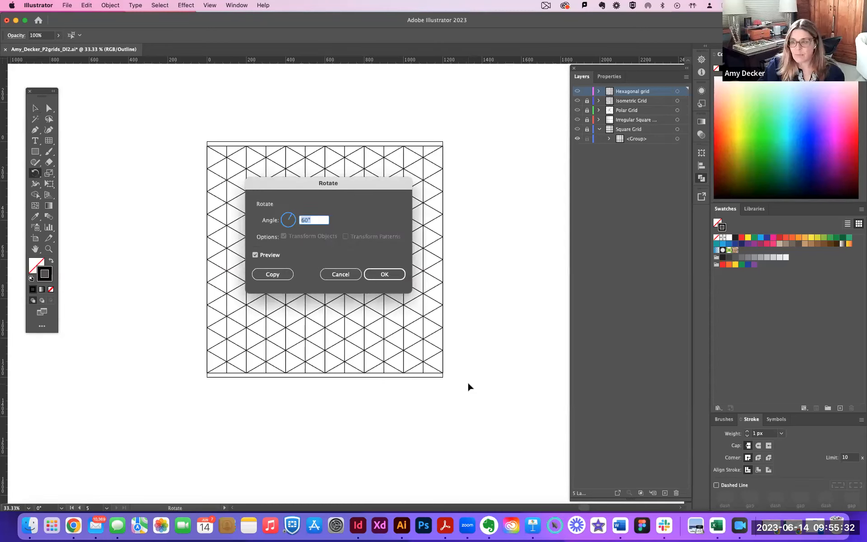
text(90)
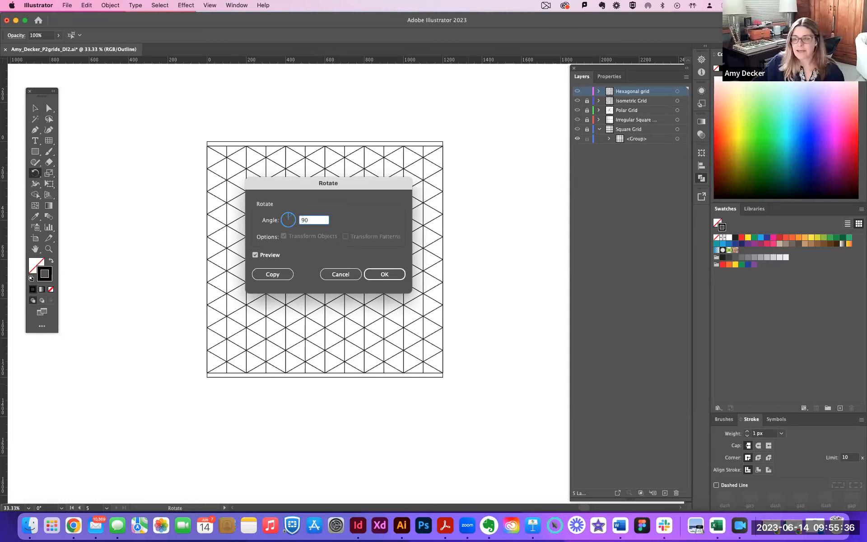
click(387, 274)
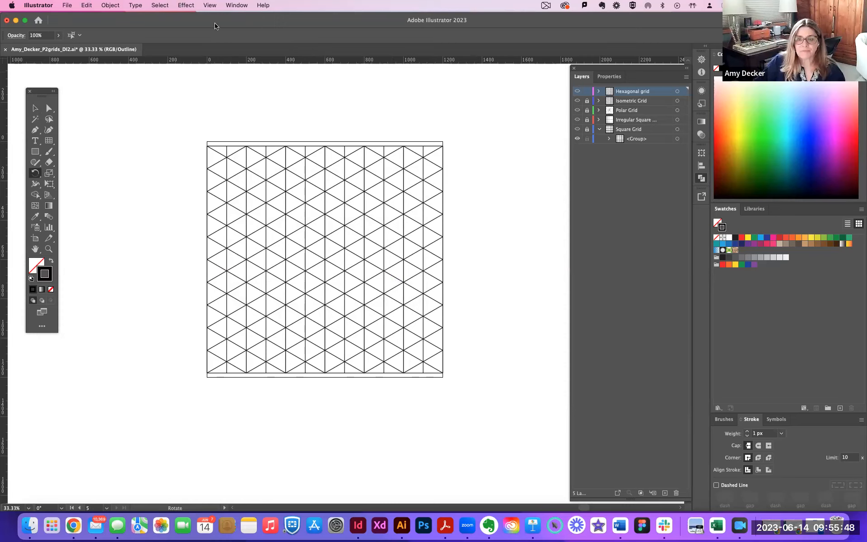
Select the whole grid on the fifth artboard and examine its width and height in the Transform settings.
click(702, 153)
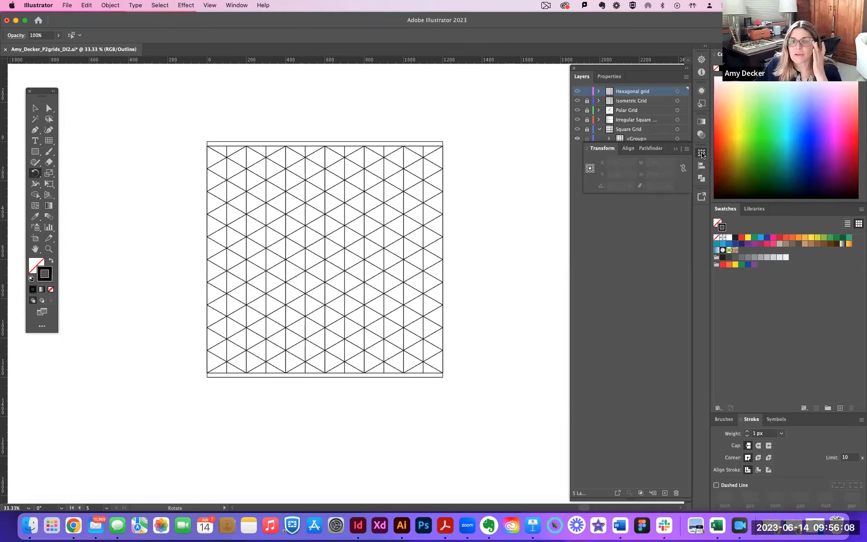
click(702, 154)
click(702, 155)
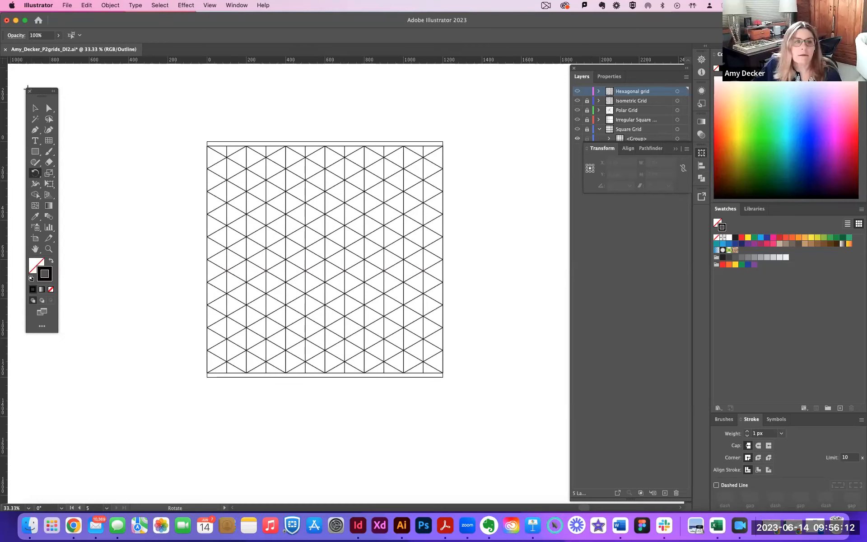
click(35, 108)
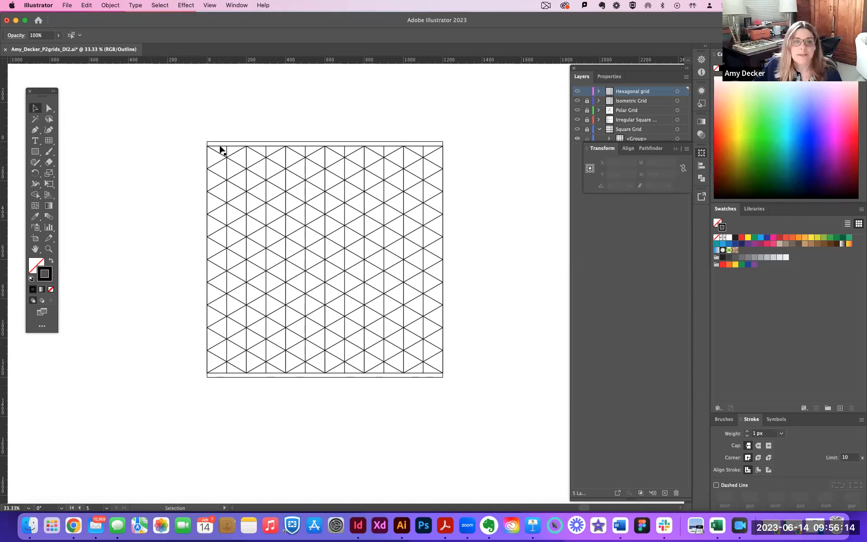
click(220, 147)
drag(175, 130, 483, 404)
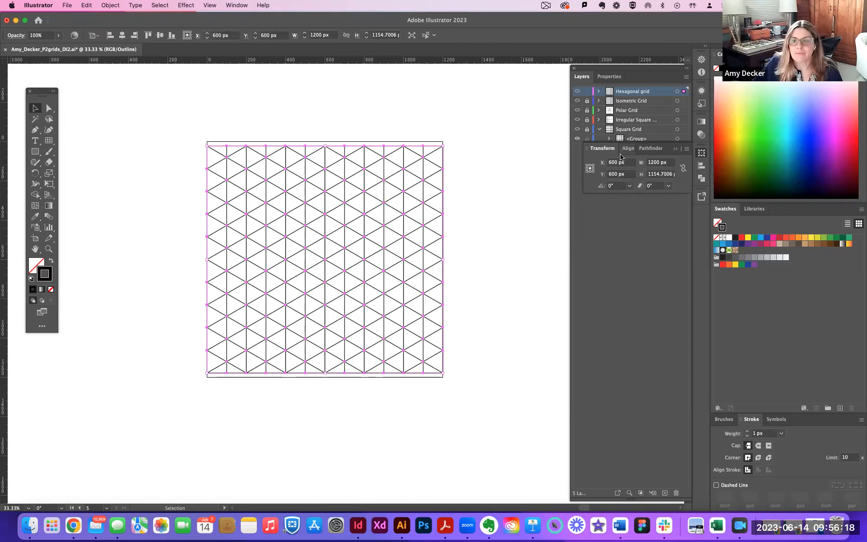
double_click(654, 163)
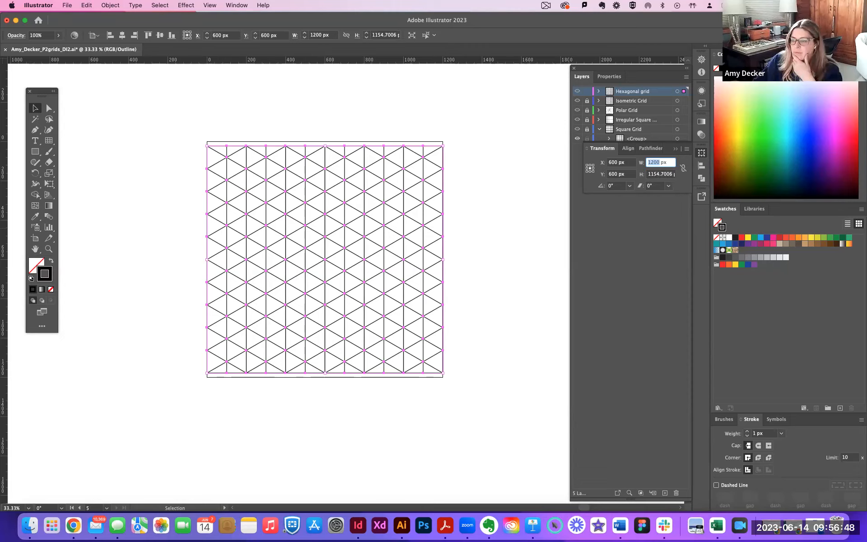
Reselect the whole grid on the fifth artboard and rotate it 90° with the Rotate tool.
click(36, 109)
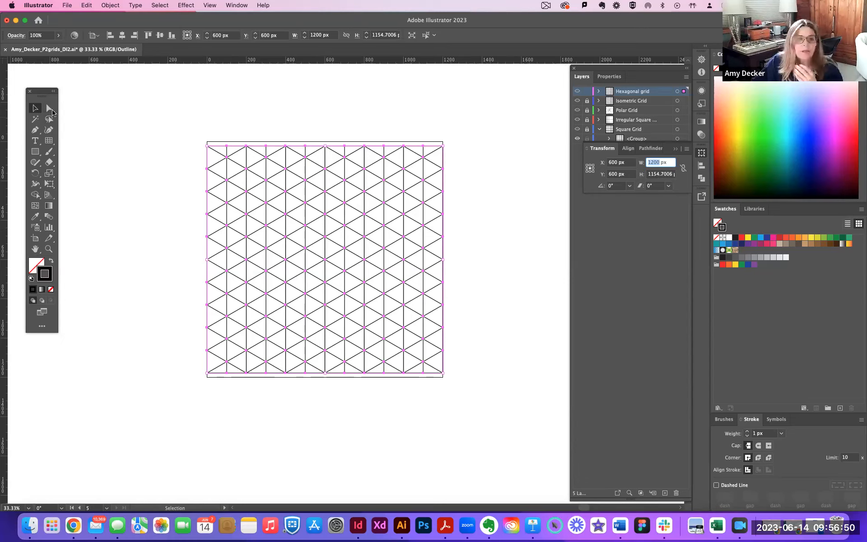
drag(175, 127, 492, 418)
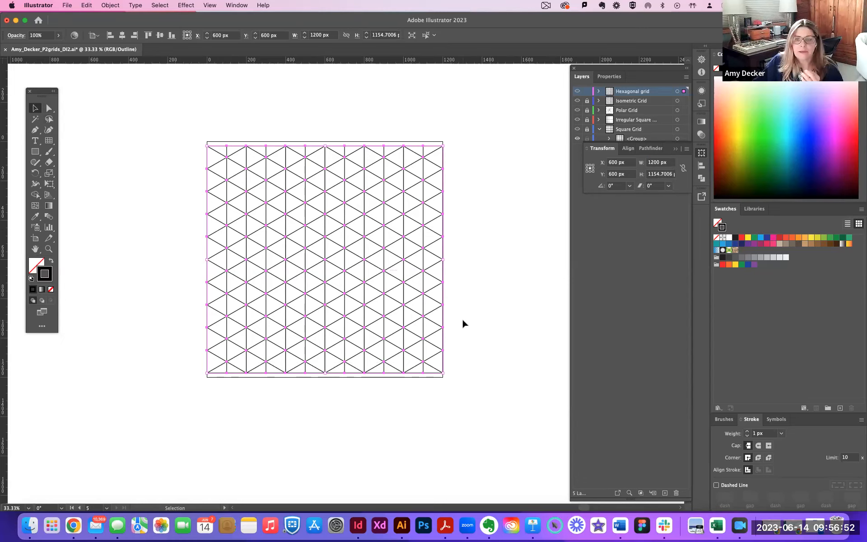
click(36, 173)
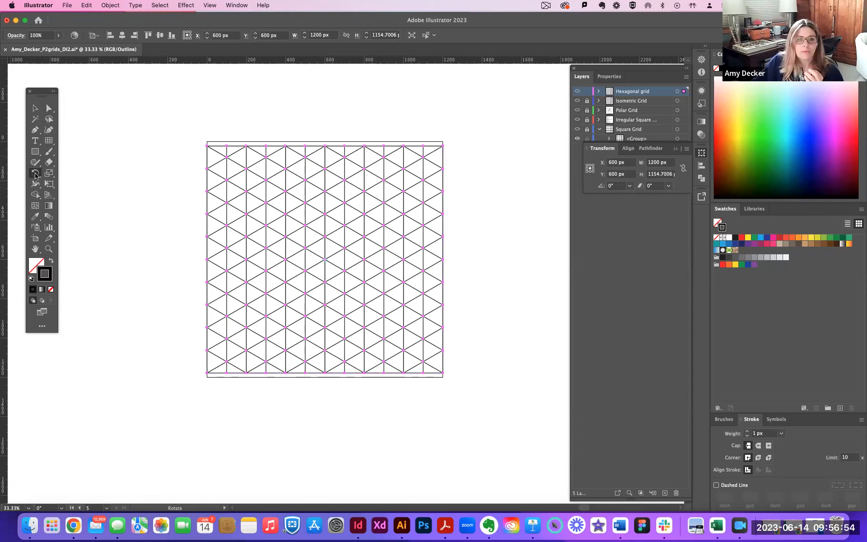
double_click(35, 174)
text(90)
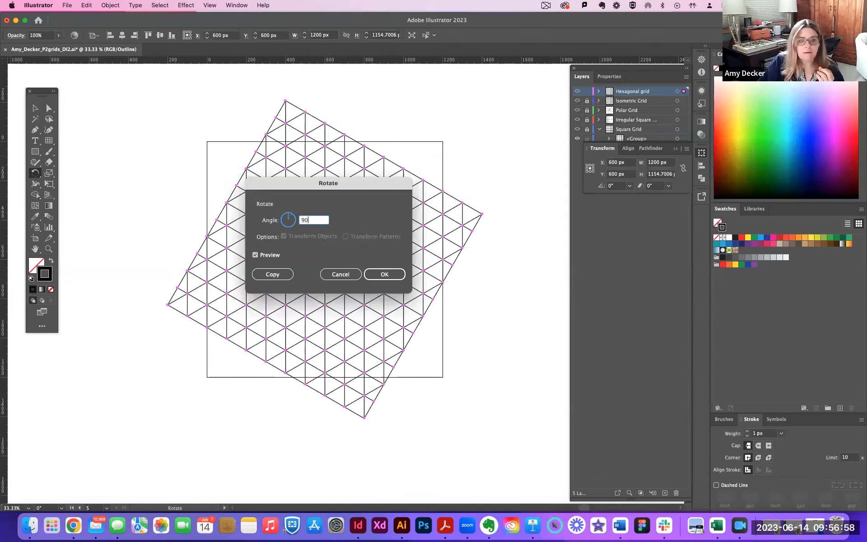
key(Return)
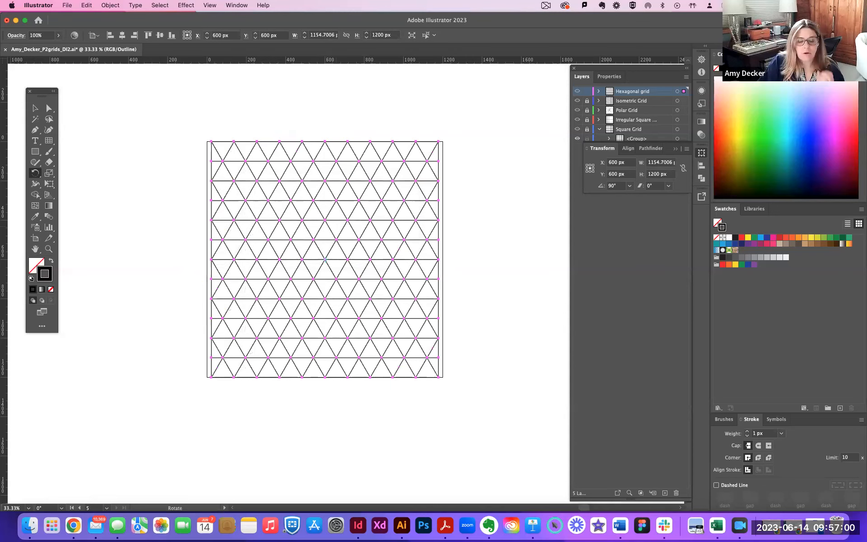
Undo the grid's rotation and the copy's deletion, and delete both grids from the Hexagonal grid layer.
key(super+z)
key(super+z)
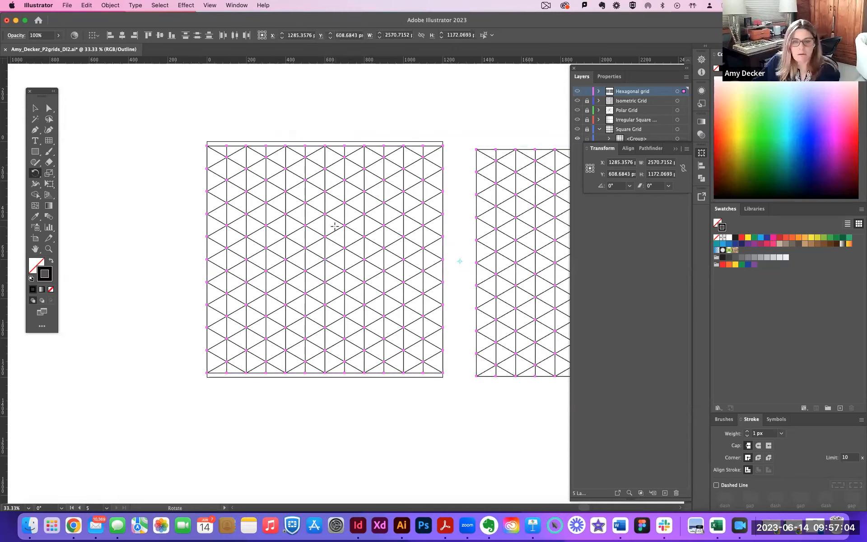
key(Delete)
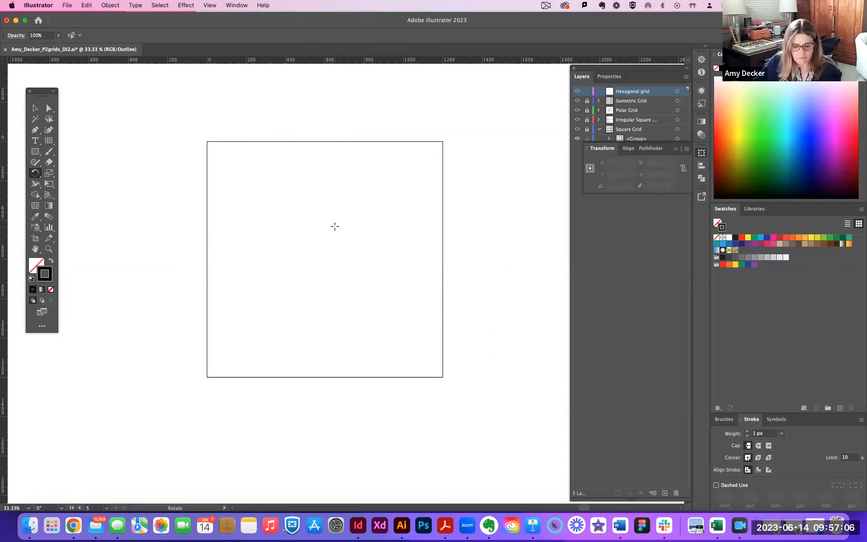
Undo the deletion of the grids, and delete only the grid copy lying beside the fifth artboard.
key(super+z)
key(v)
drag(492, 120, 534, 427)
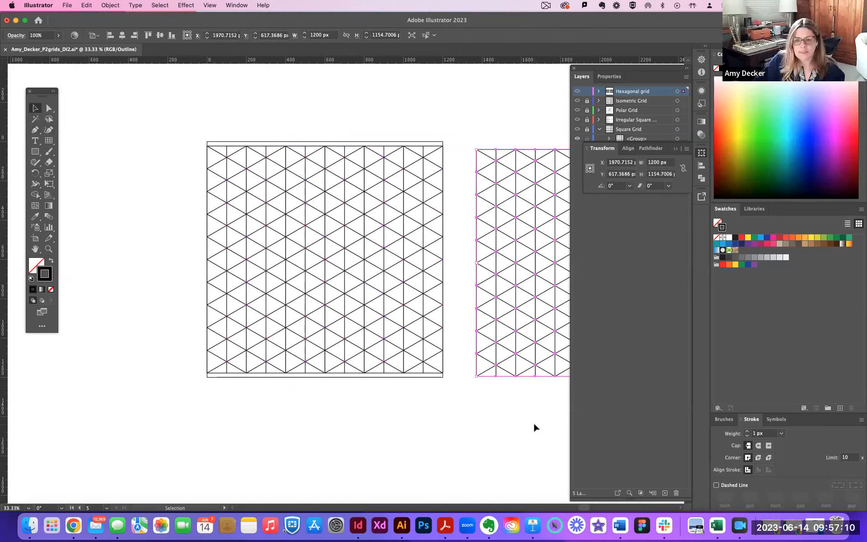
key(Delete)
Select the whole grid on the fifth artboard, rotate it 90° with the Rotate tool, and deselect it.
drag(173, 118, 529, 442)
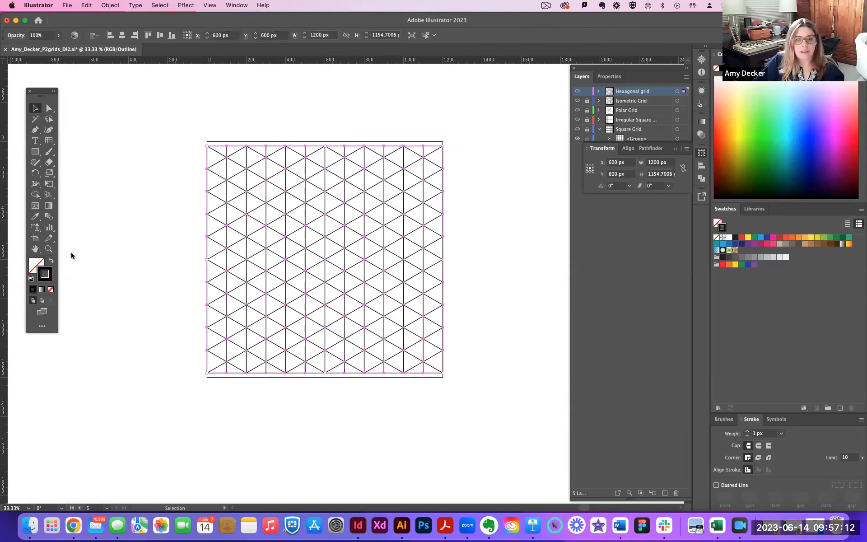
double_click(36, 174)
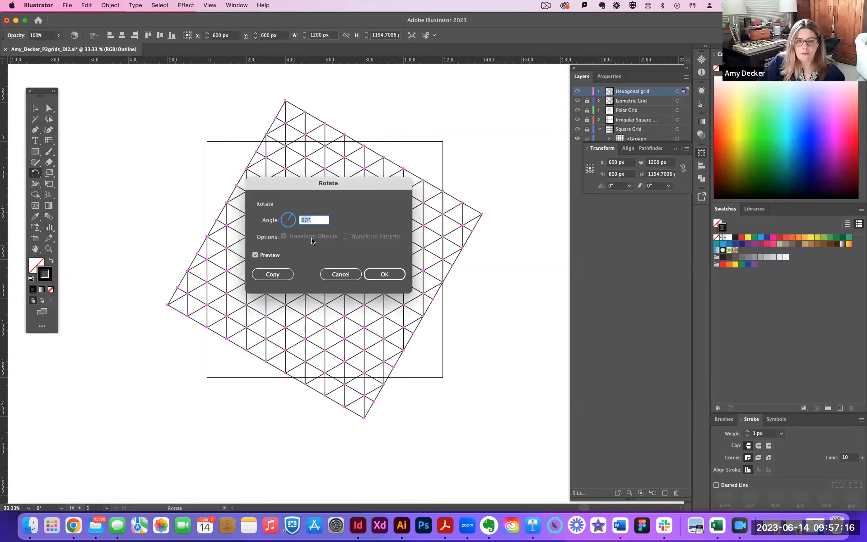
text(90)
key(Return)
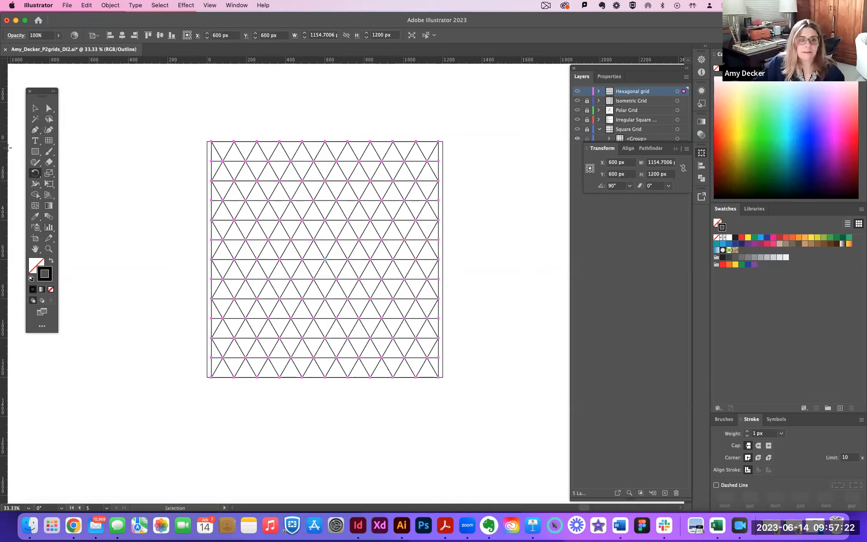
click(34, 107)
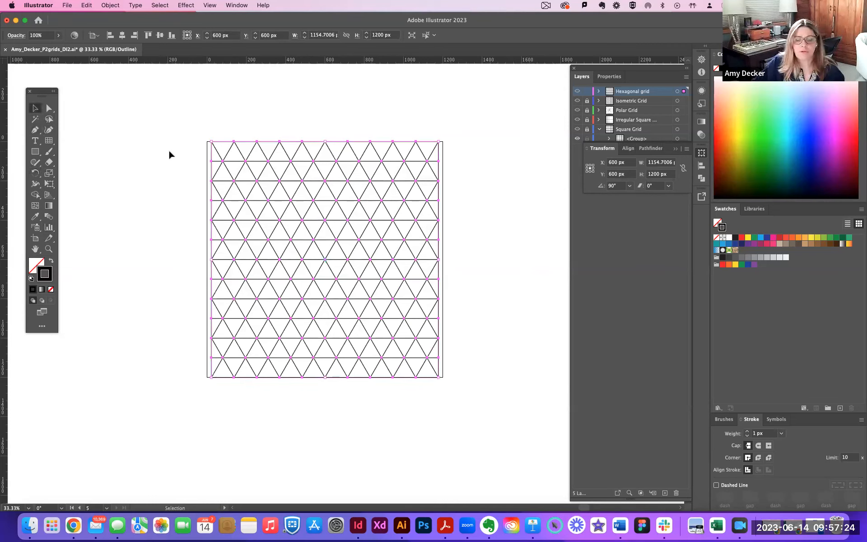
click(160, 155)
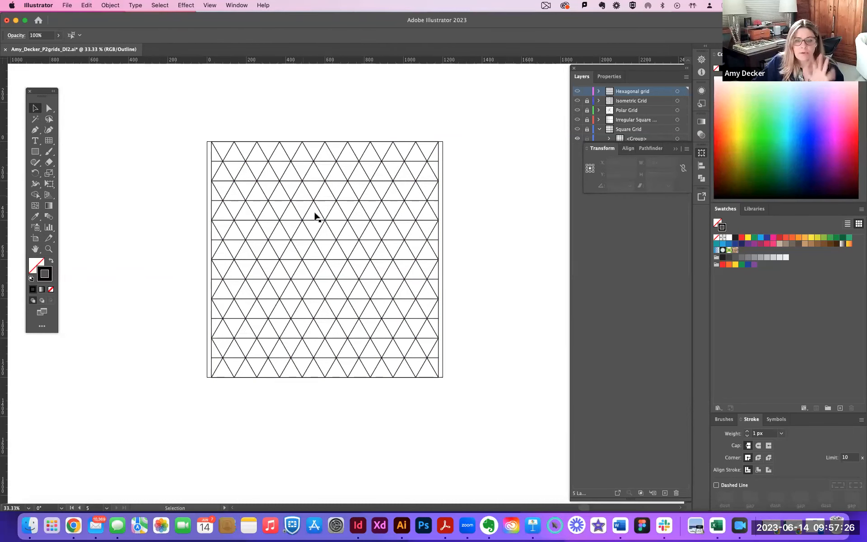
Copy the rotated grid's width from the Transform settings and apply it as Artboard 5's width, 1154.7006 px.
click(257, 142)
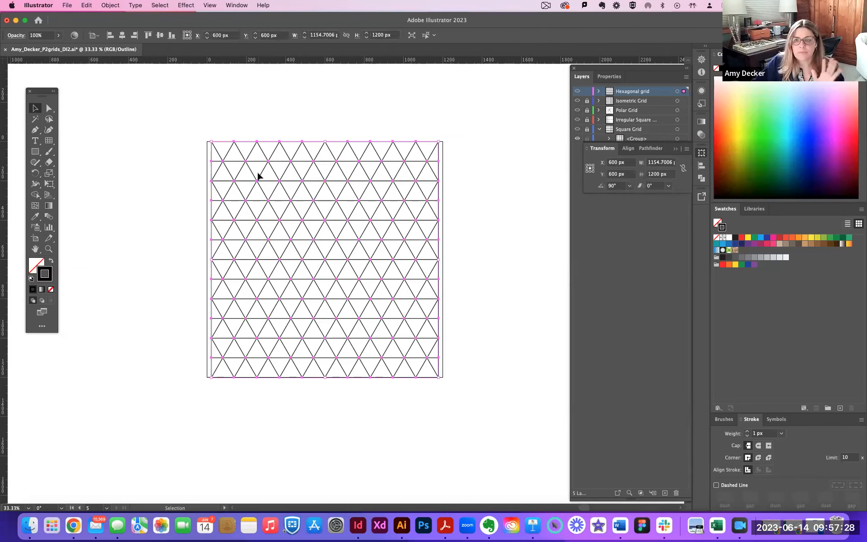
click(656, 163)
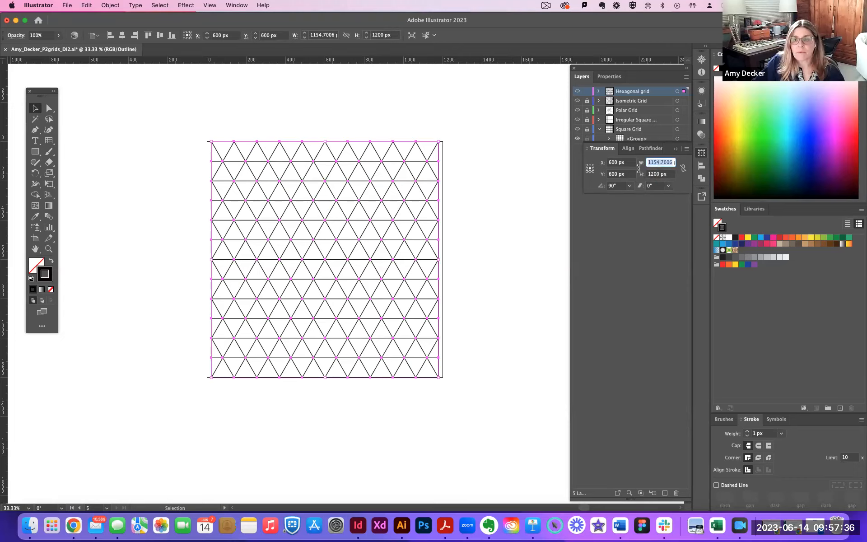
key(super+c)
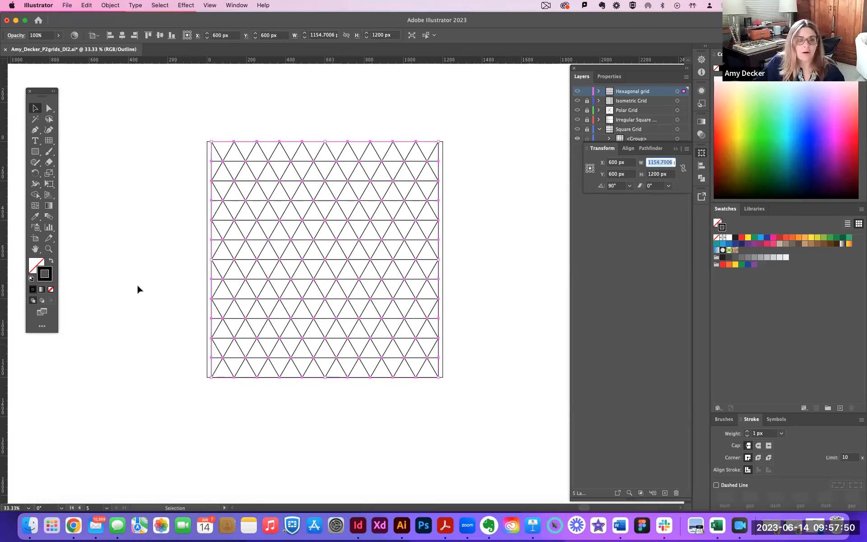
click(36, 238)
double_click(35, 238)
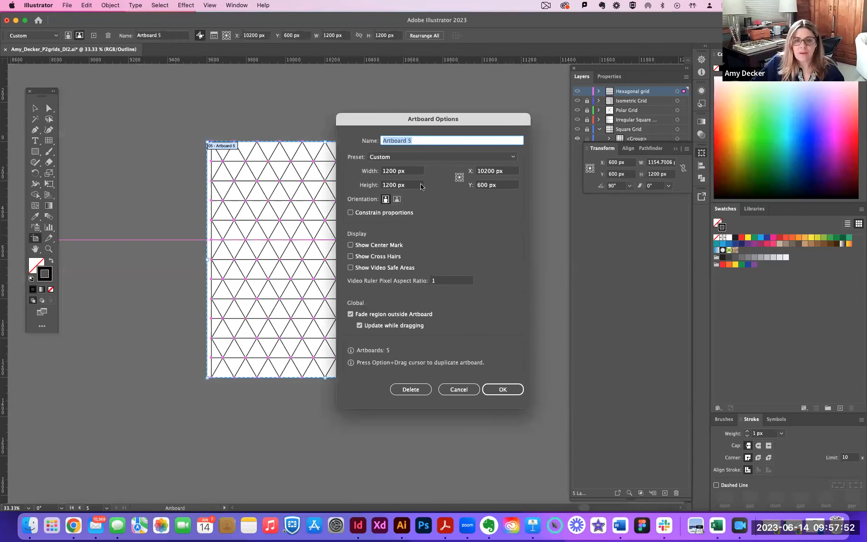
click(388, 173)
double_click(388, 174)
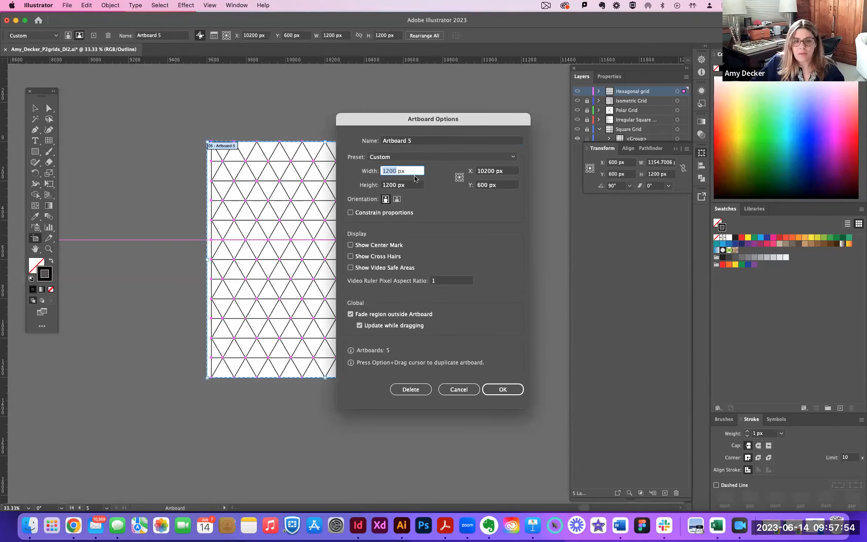
key(super+v)
key(Return)
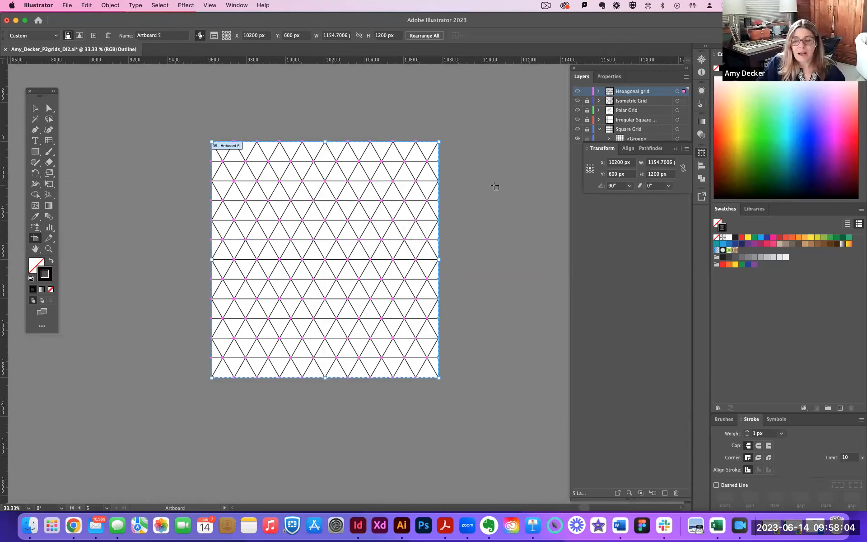
click(35, 108)
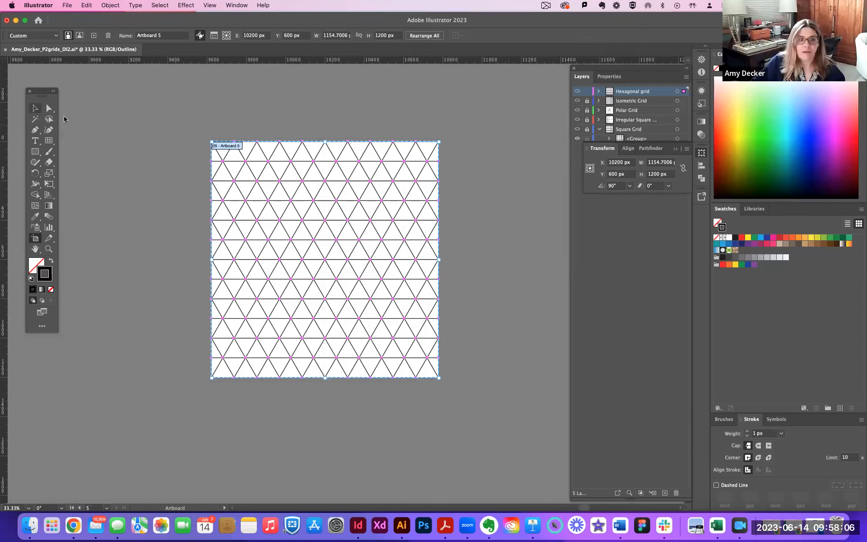
click(261, 166)
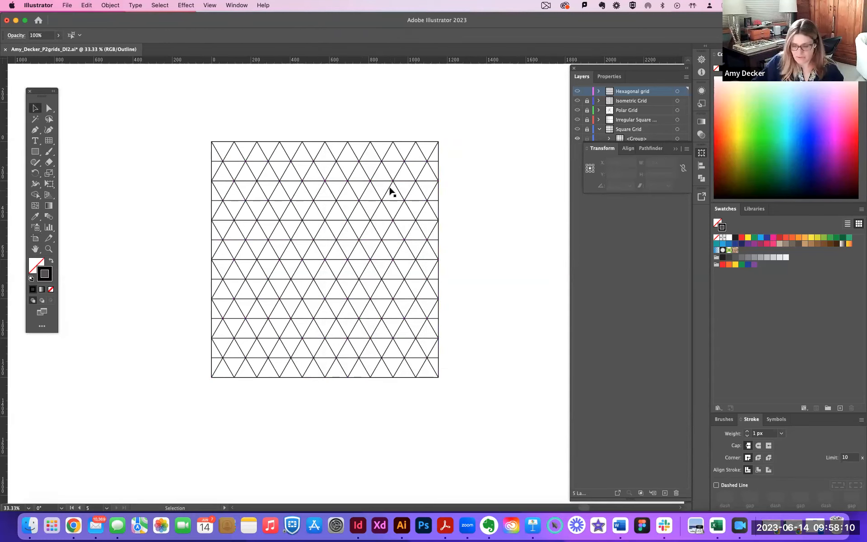
Lock the Hexagonal grid layer.
key(super+minus)
key(super+minus)
scroll(256, 220, left, 5)
scroll(255, 219, down, 2)
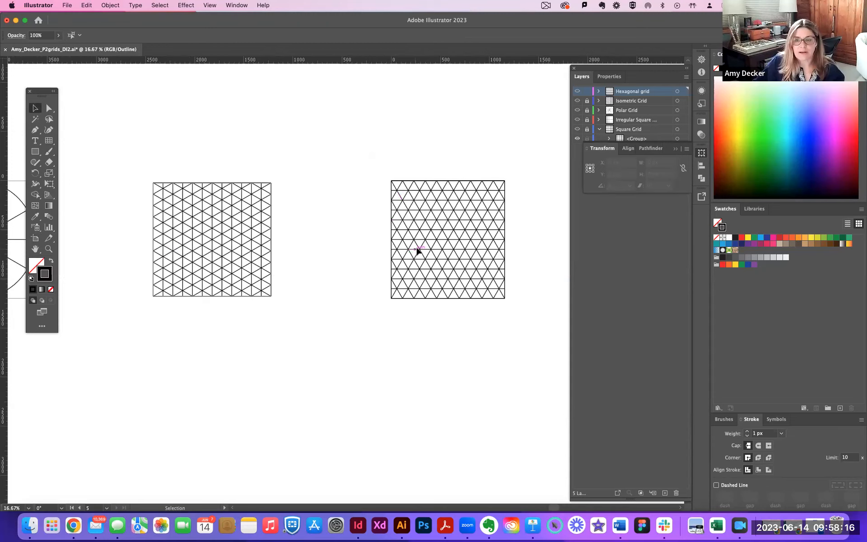
click(587, 91)
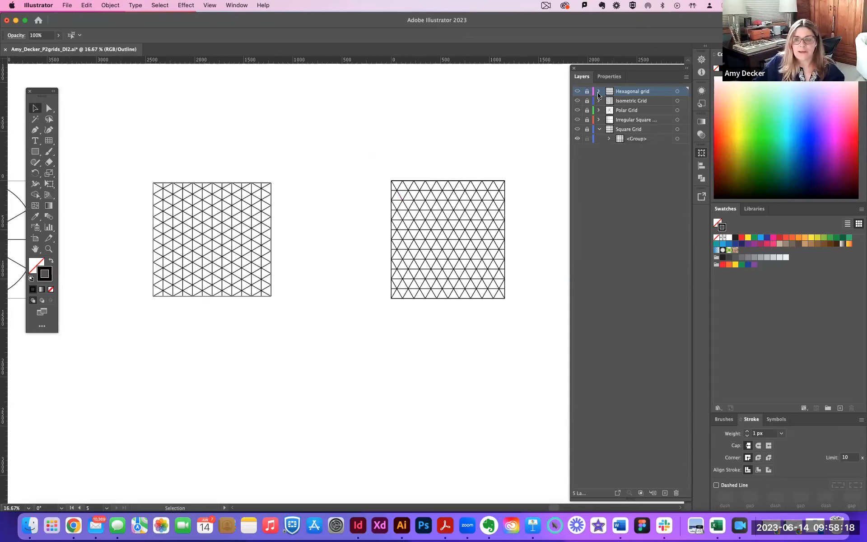
click(37, 109)
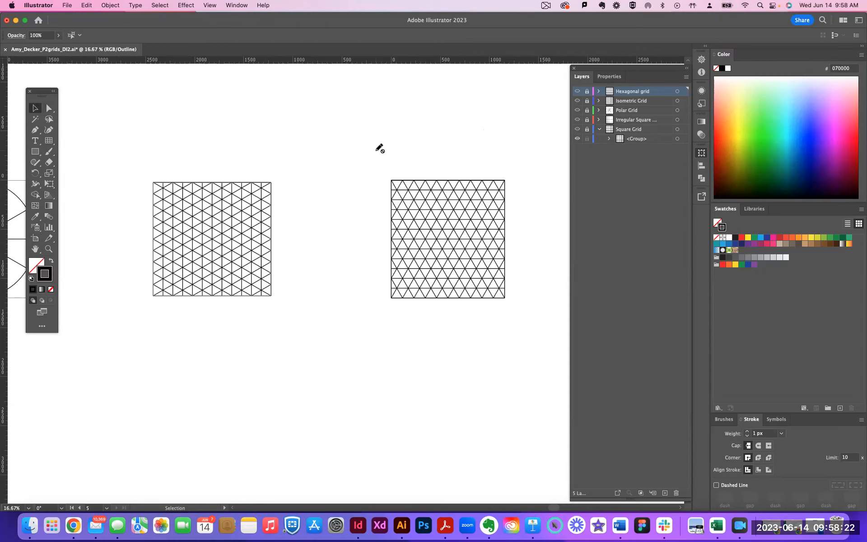
Examine the row of grids across the artboards, ending with a close view of the rotated grid on the fifth artboard.
key(super+minus)
mouse_move(399, 132)
mouse_down()
mouse_move(407, 122)
mouse_move(332, 101)
mouse_up()
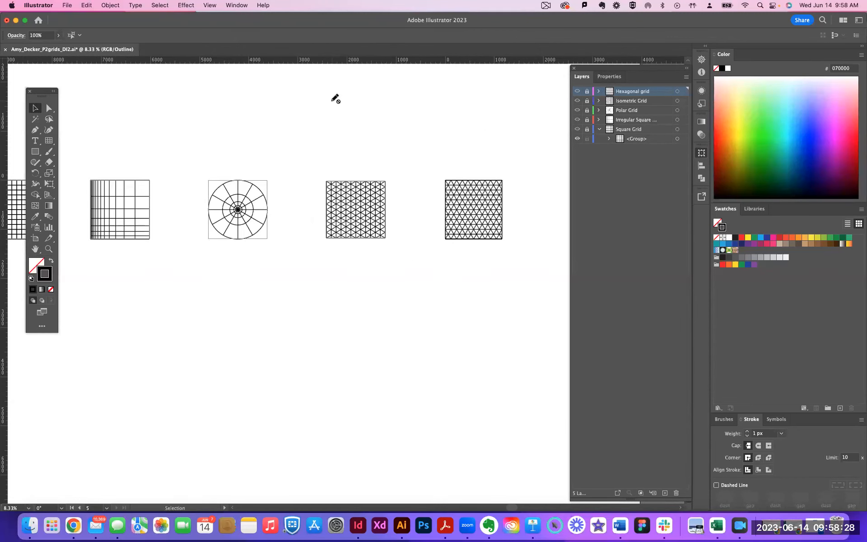
key(super+minus)
key(super+minus)
key(super+equal)
key(super+equal)
key(super+equal)
key(super+equal)
key(super+equal)
key(super+equal)
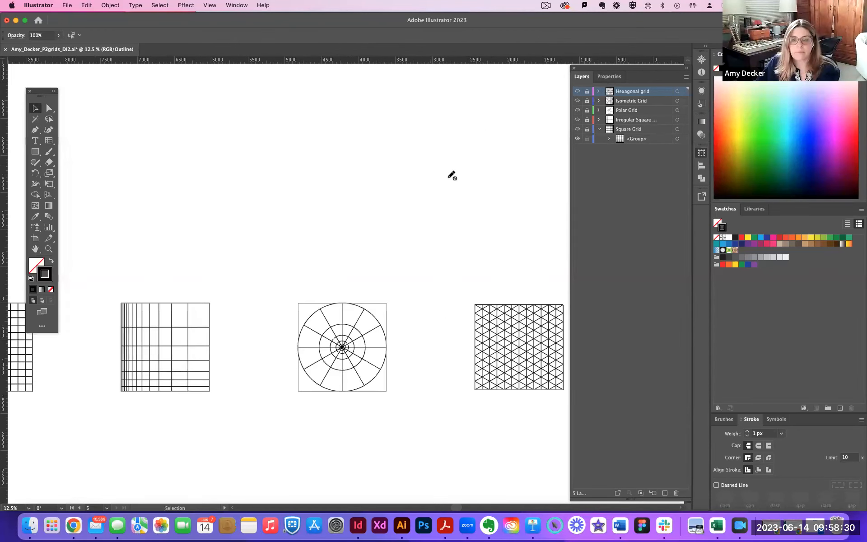
drag(462, 198, 82, 43)
drag(371, 194, 108, 163)
drag(397, 214, 330, 209)
scroll(330, 209, right, 5)
key(super+equal)
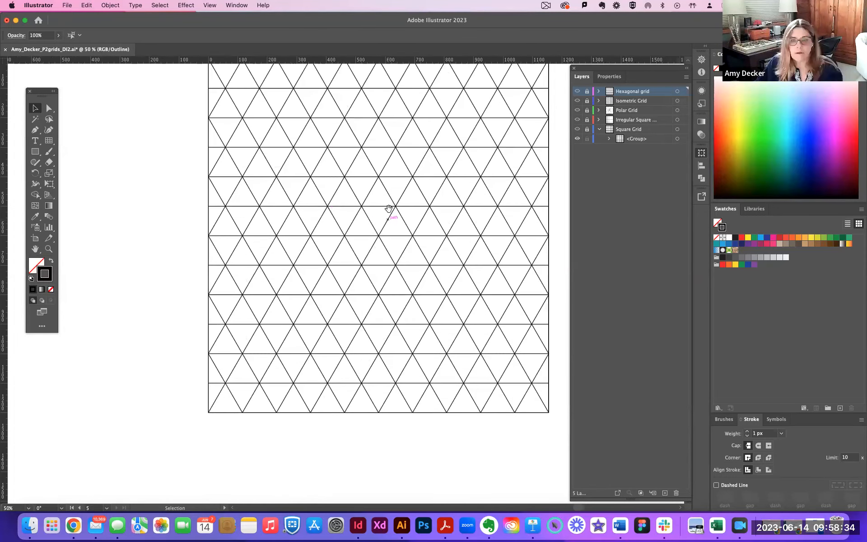
scroll(246, 282, right, 4)
scroll(247, 282, up, 3)
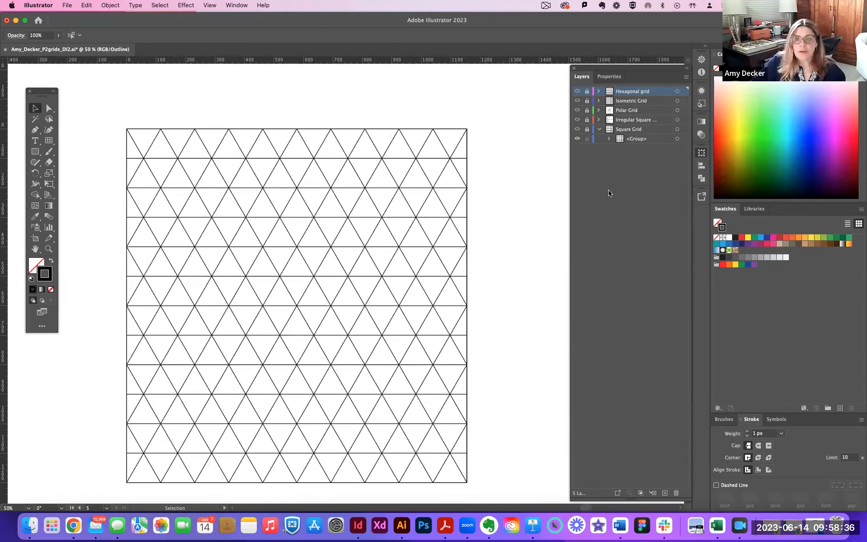
Unlock the Hexagonal grid layer and select the whole grid on the fifth artboard with the Direct Selection tool.
click(701, 153)
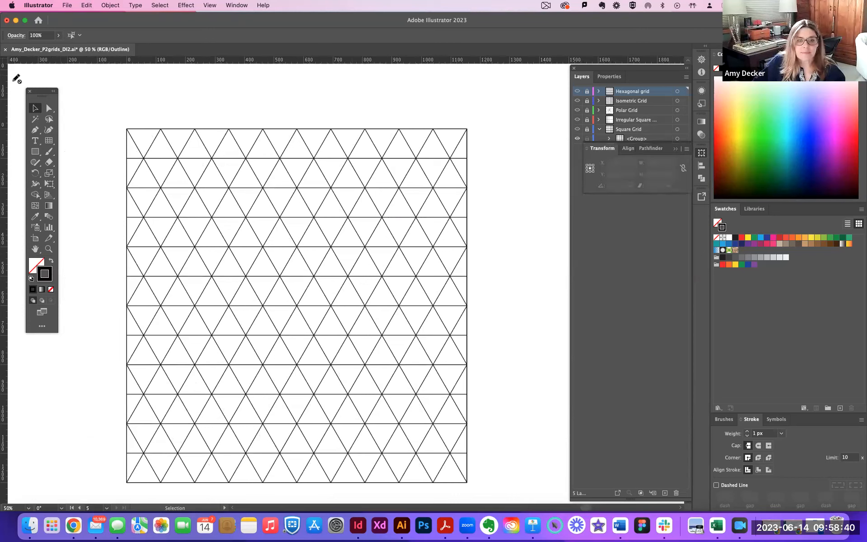
click(588, 94)
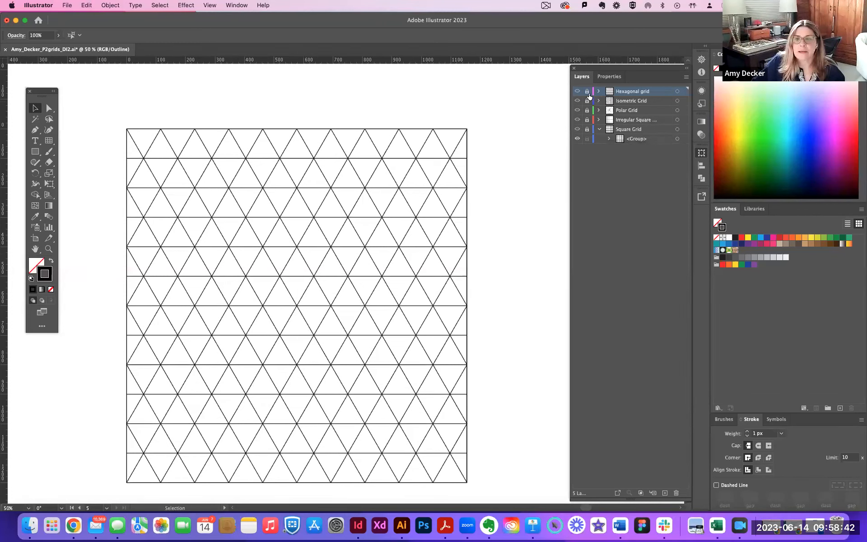
click(588, 95)
click(49, 109)
drag(123, 118, 481, 482)
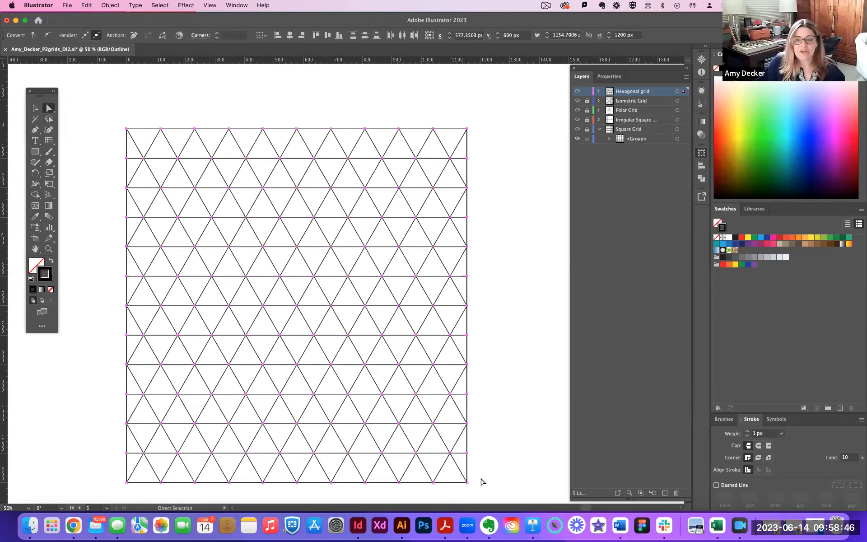
Copy the selected grid's width again and re-enter 1154.7006 px as the width in Artboard 5's options.
click(701, 154)
click(701, 153)
click(701, 153)
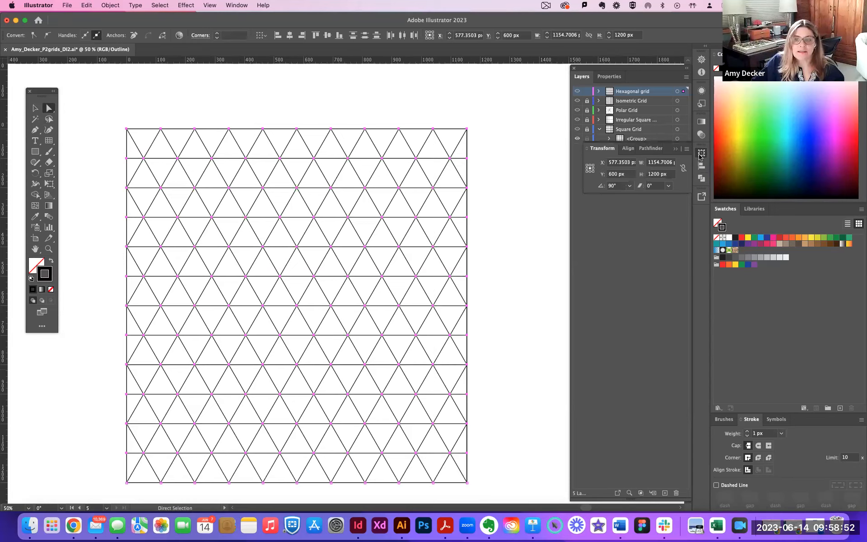
click(656, 163)
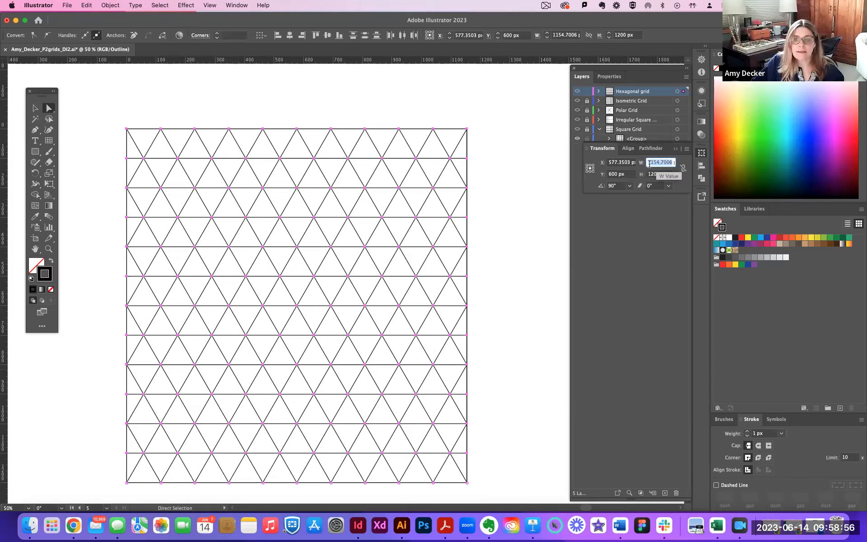
key(super+c)
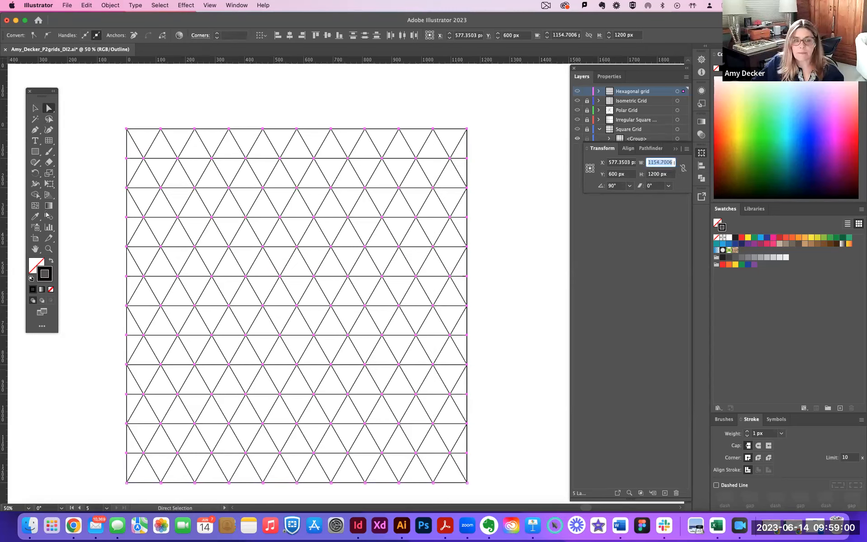
double_click(36, 240)
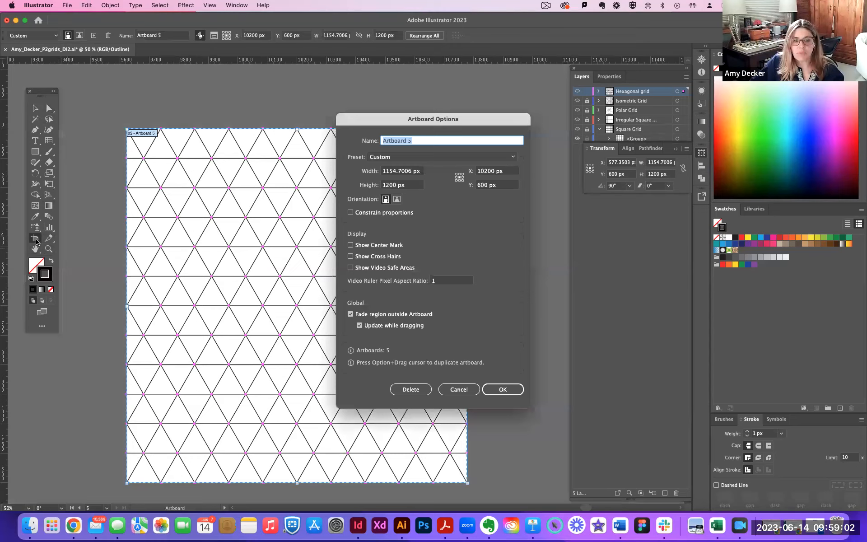
double_click(396, 171)
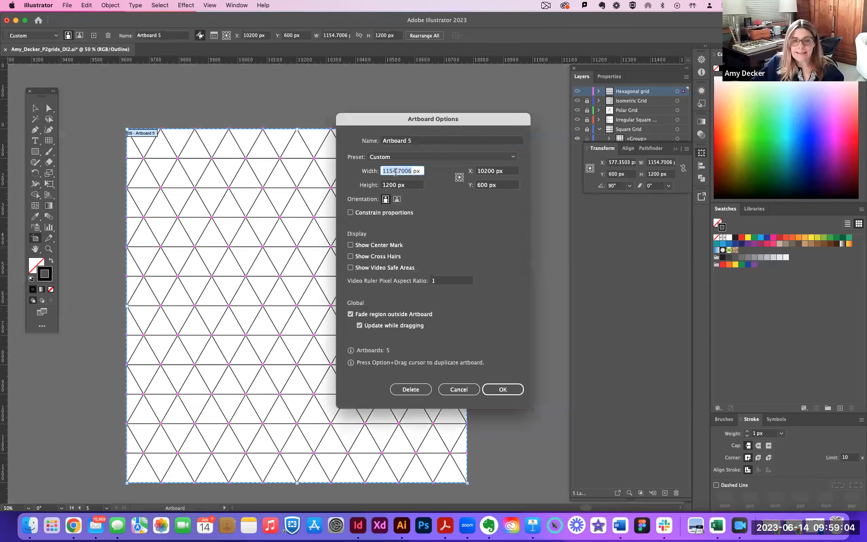
key(super+v)
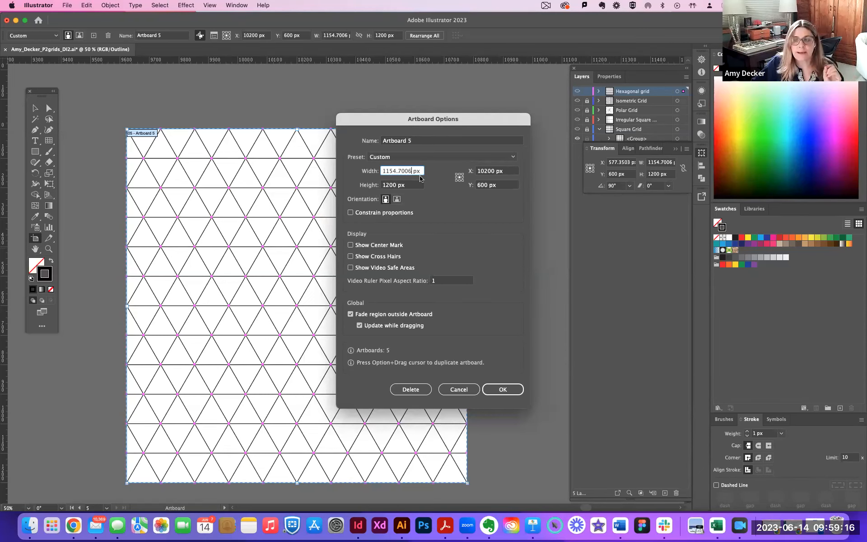
click(502, 390)
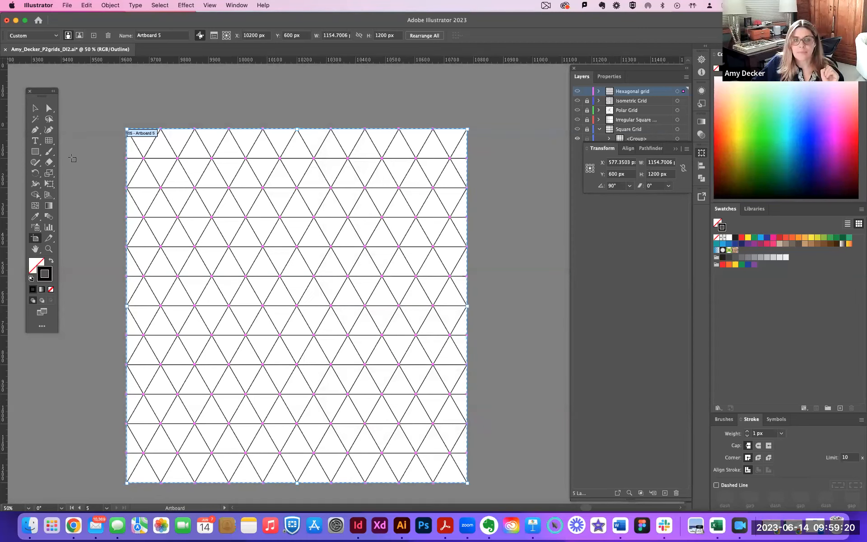
Deselect the grid and examine all five grids together on their artboards.
click(35, 109)
key(super+minus)
key(super+minus)
key(super+minus)
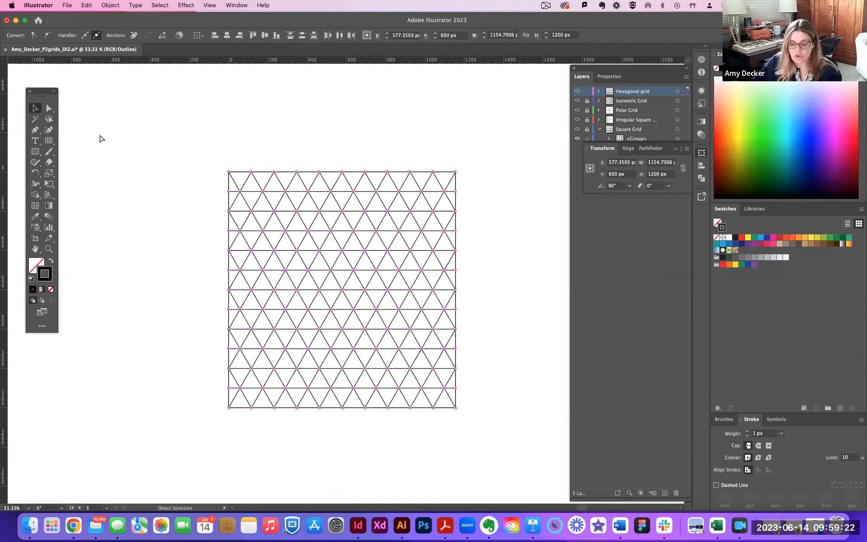
key(space)
drag(157, 170, 231, 148)
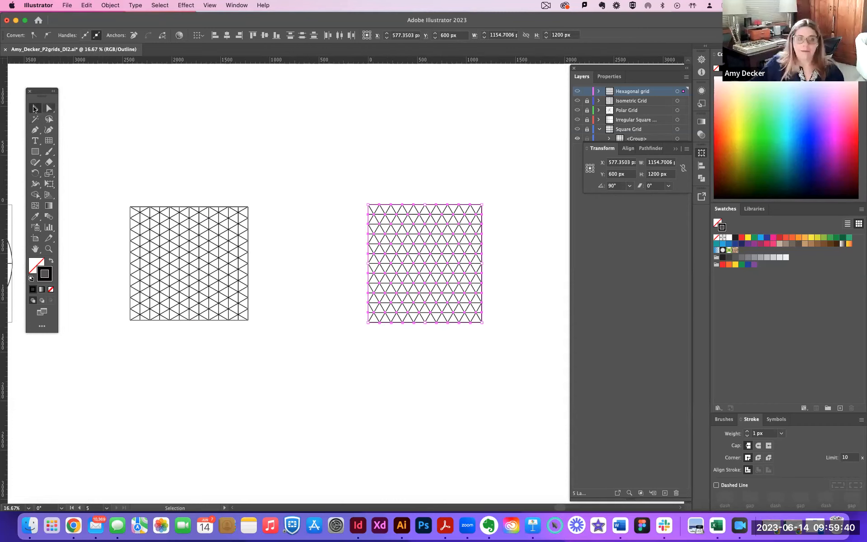
click(204, 109)
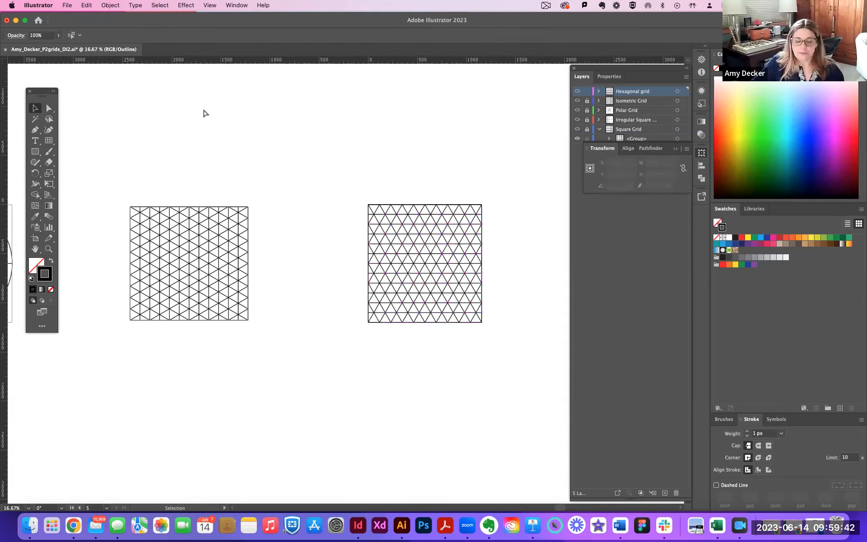
key(super+minus)
key(super+minus)
key(super+minus)
key(space)
drag(218, 121, 142, 54)
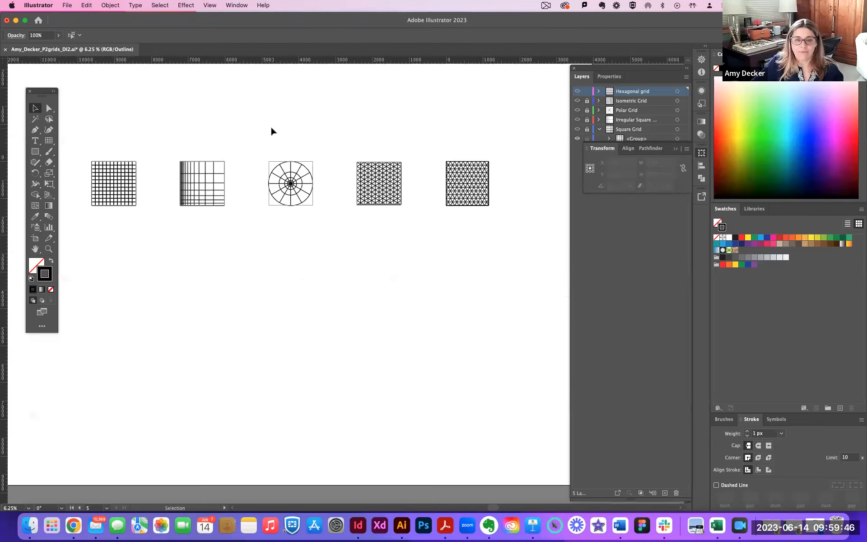